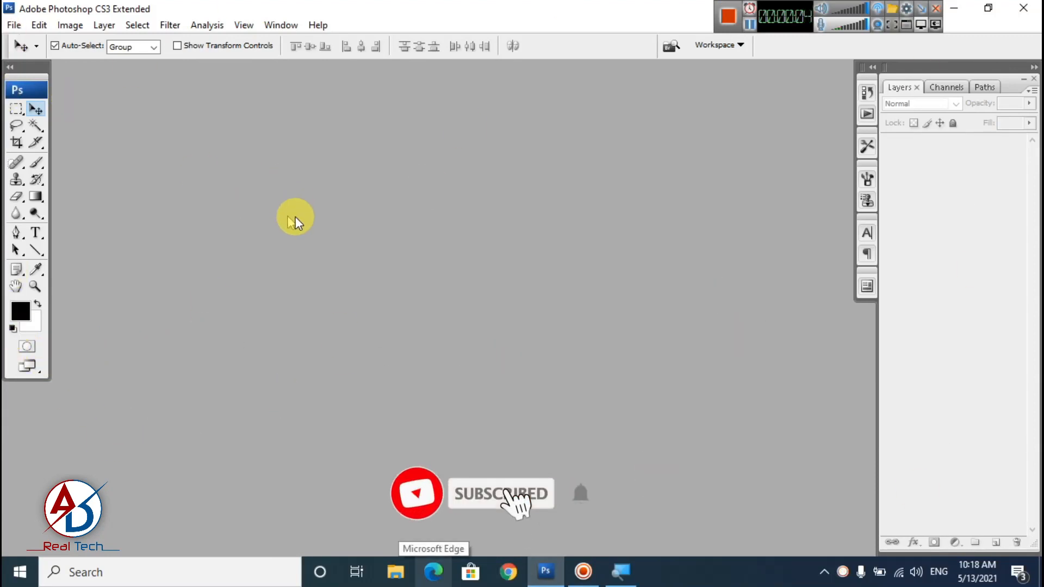
- Start a new document and change its width and height units to inches
{"action": "left_click", "coordinate": [14, 25]}
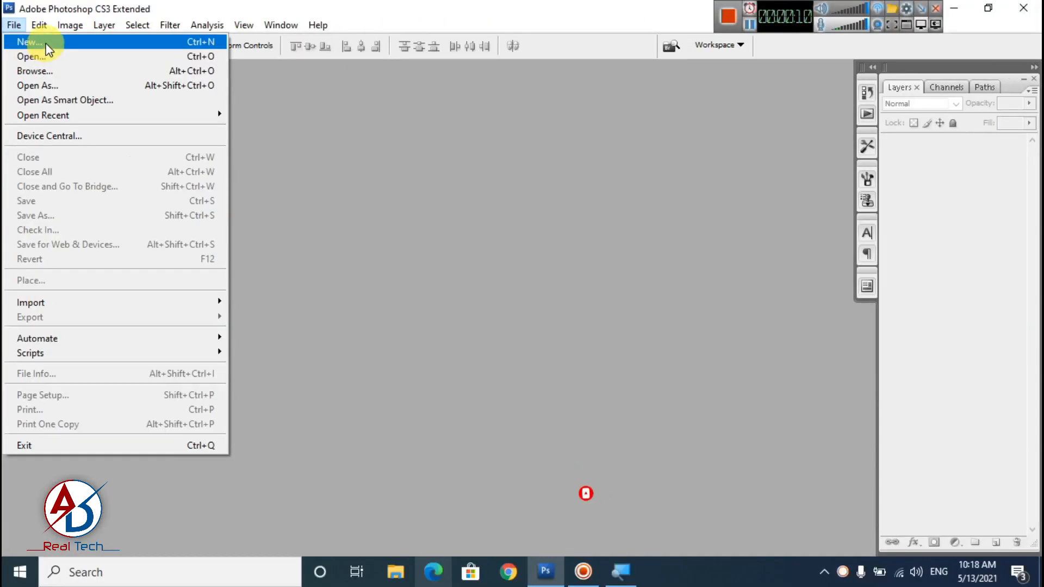
{"action": "left_click", "coordinate": [49, 57]}
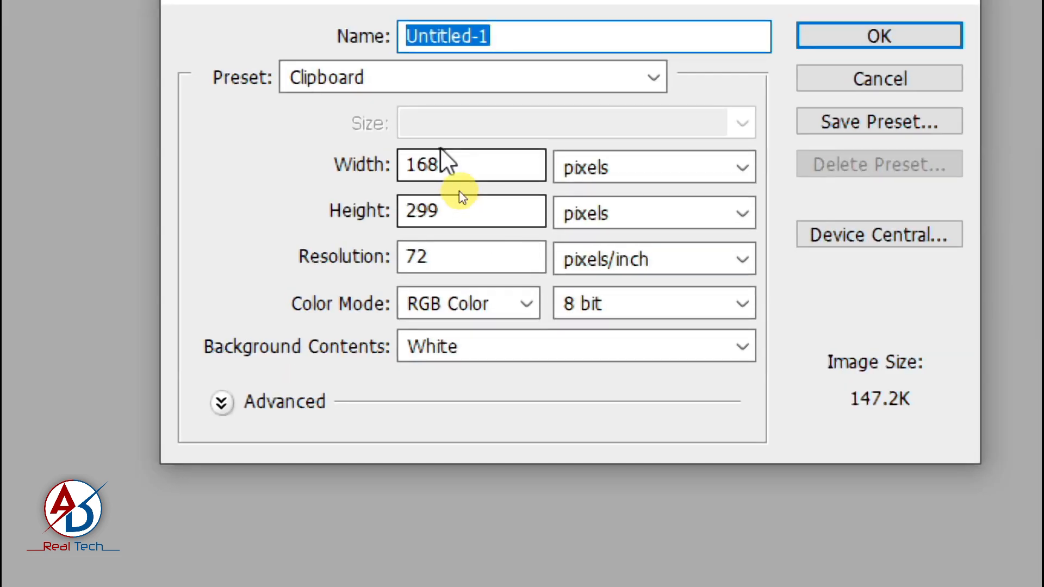
{"action": "left_click", "coordinate": [470, 199]}
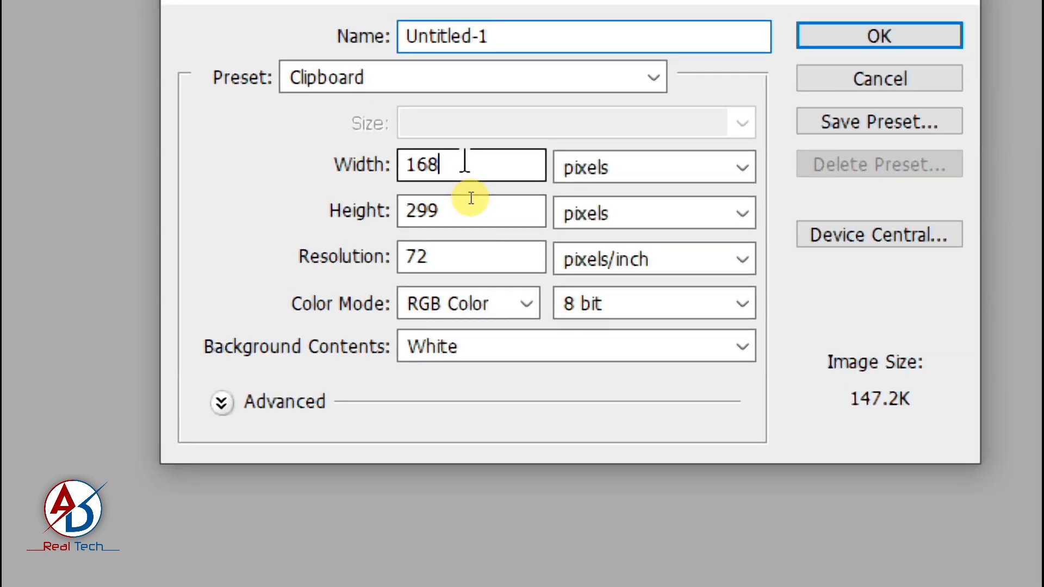
{"action": "left_click", "coordinate": [561, 201]}
{"action": "left_click", "coordinate": [568, 223]}
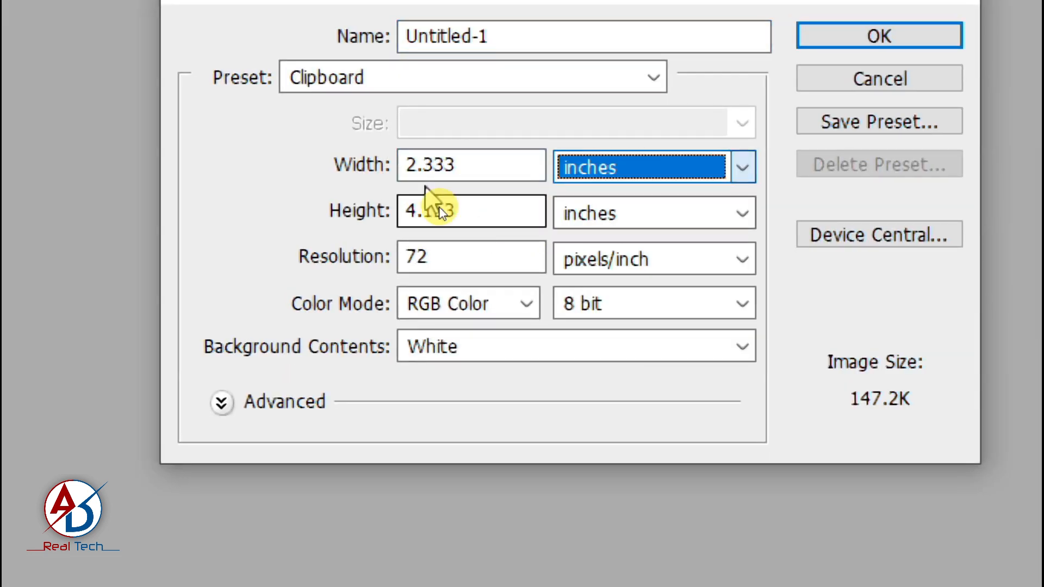
- Create the document at 8 by 10 inches with a resolution of 300 pixels/inch and maximize its window
{"action": "left_click_drag", "start_coordinate": [450, 163], "coordinate": [390, 164]}
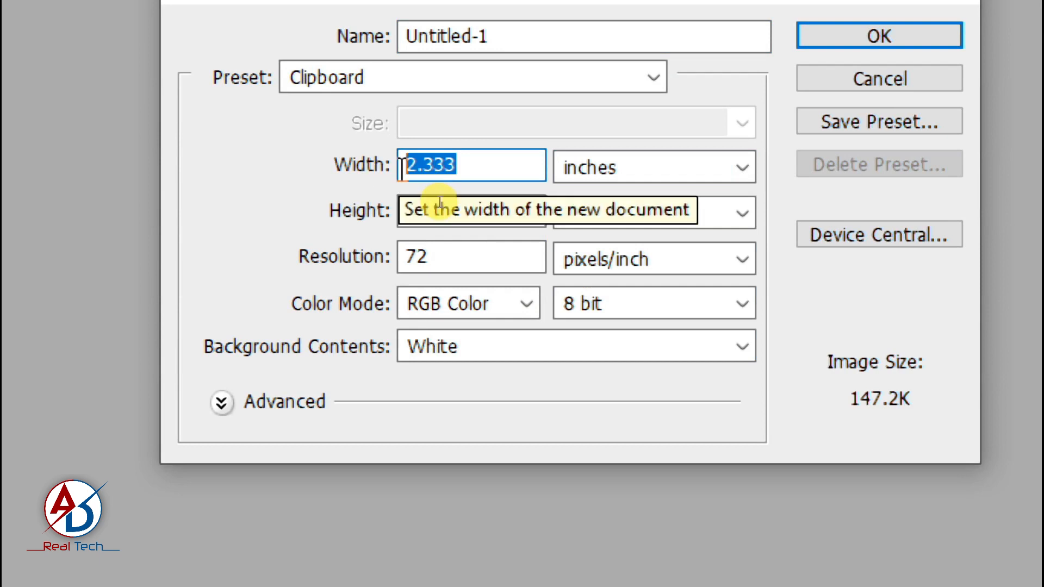
{"action": "type", "text": "8"}
{"action": "key", "text": "Tab"}
{"action": "key", "text": "Tab"}
{"action": "type", "text": "1"}
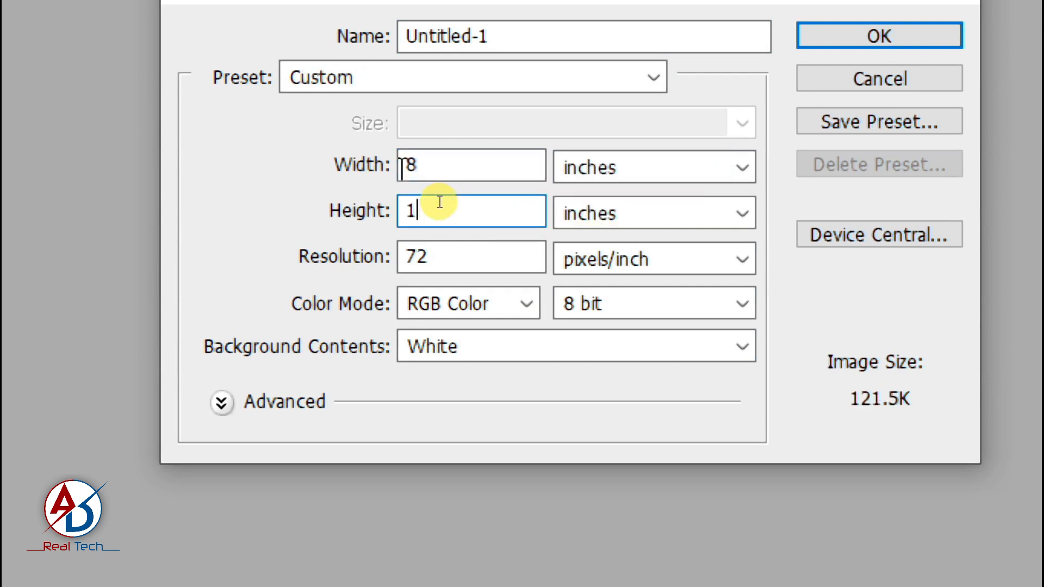
{"action": "key", "text": "Tab"}
{"action": "key", "text": "Tab"}
{"action": "type", "text": "3"}
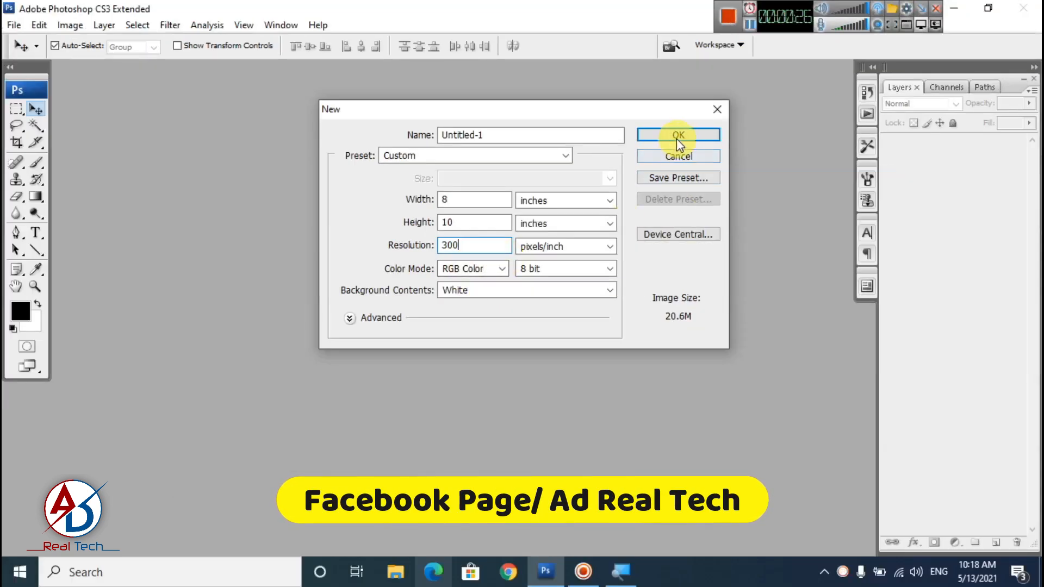
{"action": "left_click", "coordinate": [879, 36]}
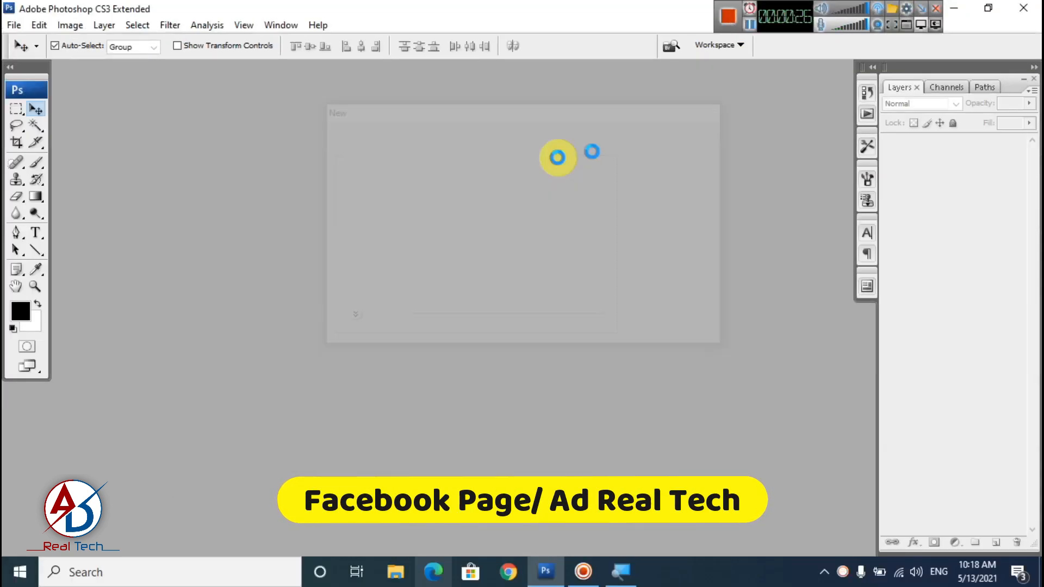
{"action": "left_click", "coordinate": [337, 77]}
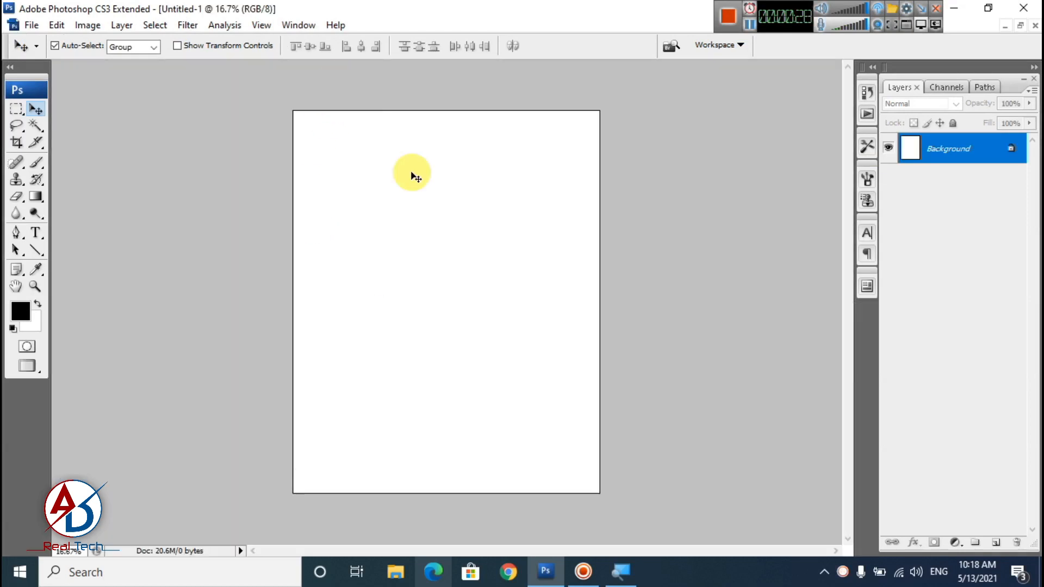
{"action": "scroll", "coordinate": [529, 242], "scroll_direction": "down", "scroll_amount": 3}
{"action": "scroll", "coordinate": [530, 261], "scroll_direction": "up", "scroll_amount": 3}
{"action": "scroll", "coordinate": [520, 293], "scroll_direction": "down", "scroll_amount": 1}
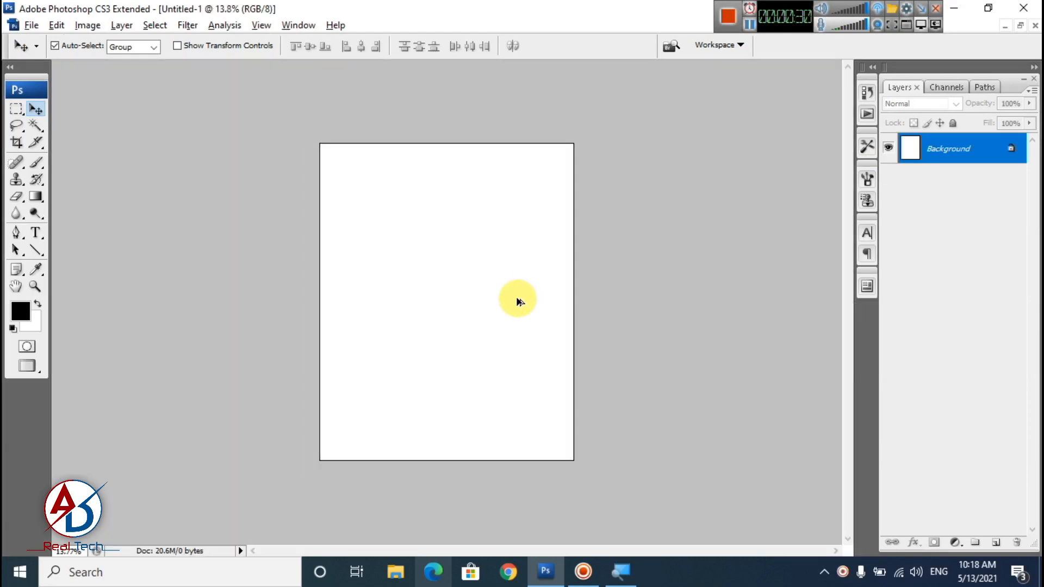
{"action": "scroll", "coordinate": [503, 313], "scroll_direction": "up", "scroll_amount": 1}
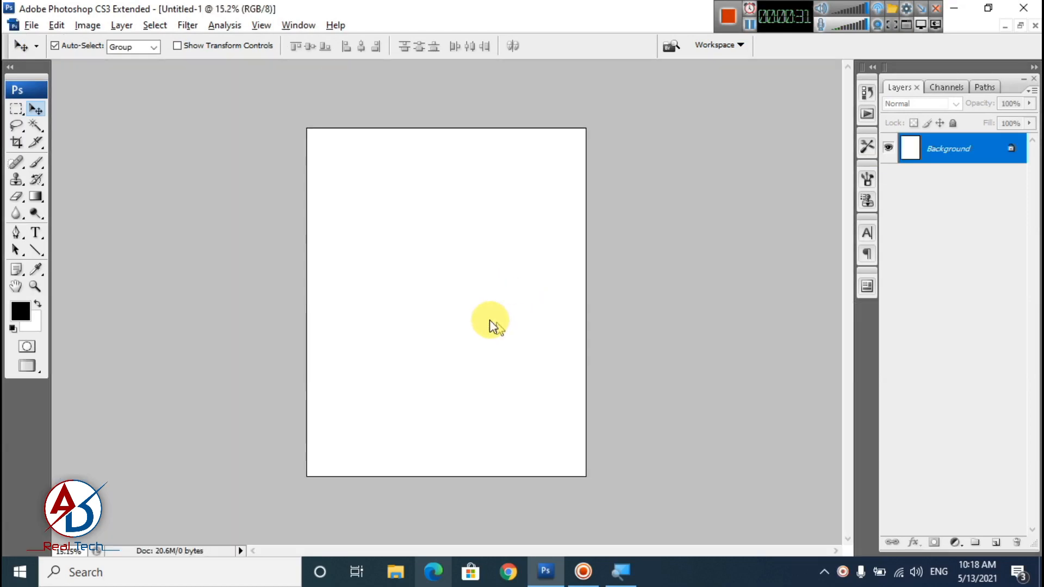
- Switch to File Explorer and open the three background-free portraits from the Desktop's New folder (2) in Photoshop
{"action": "left_click", "coordinate": [392, 570]}
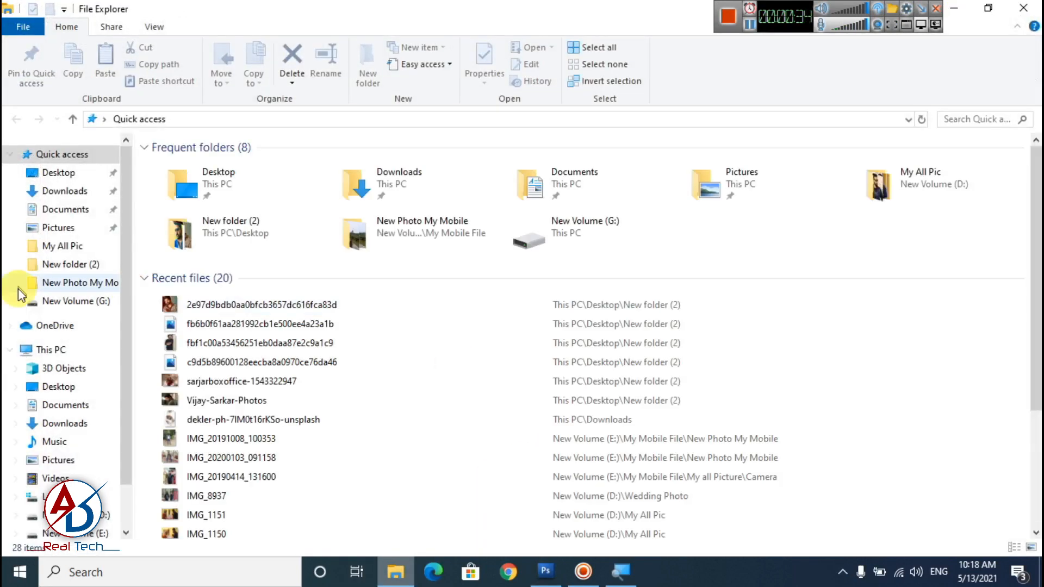
{"action": "left_click", "coordinate": [60, 174]}
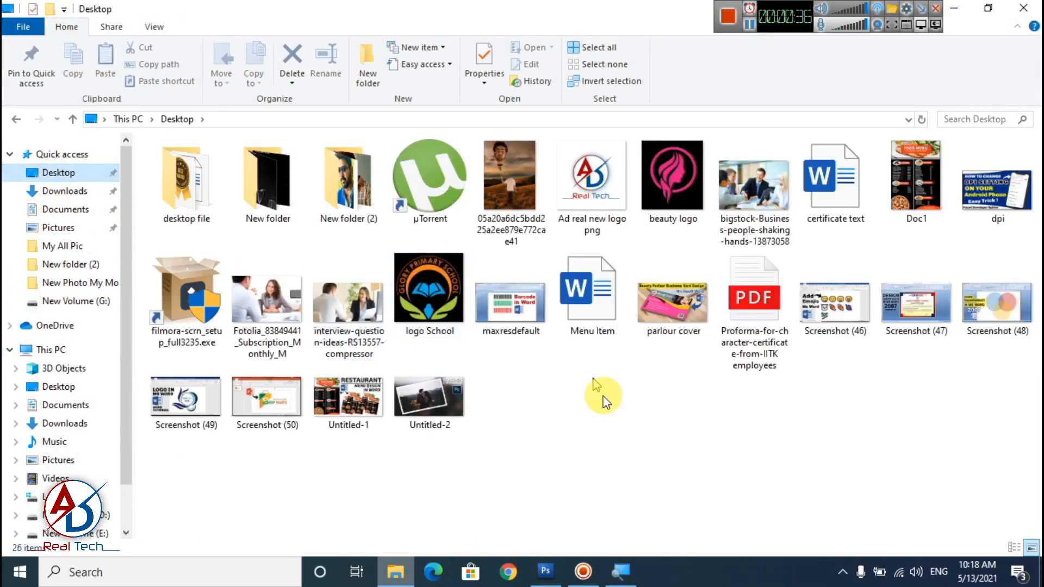
{"action": "double_click", "coordinate": [348, 179]}
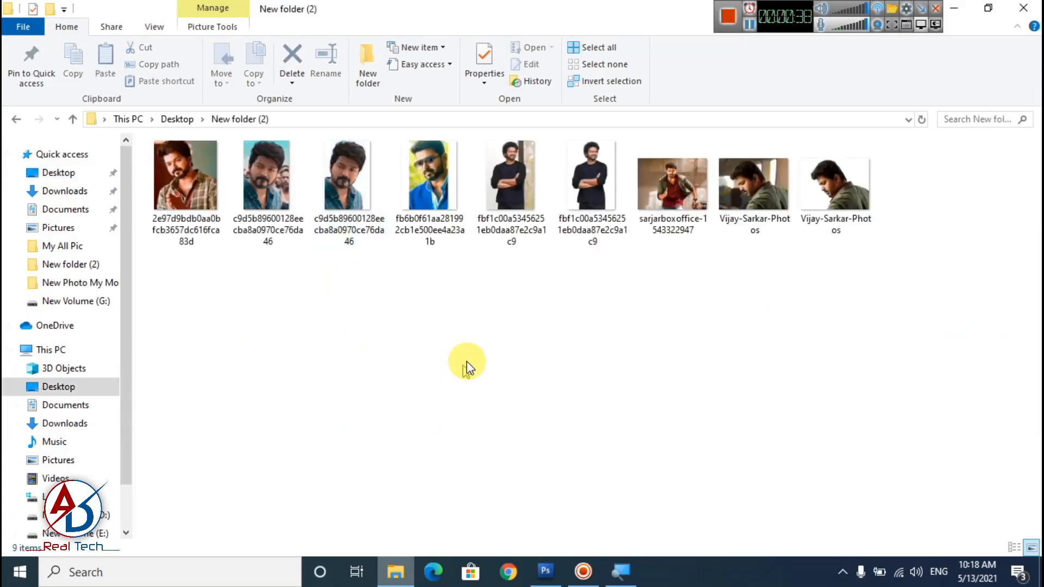
{"action": "left_click", "coordinate": [584, 208]}
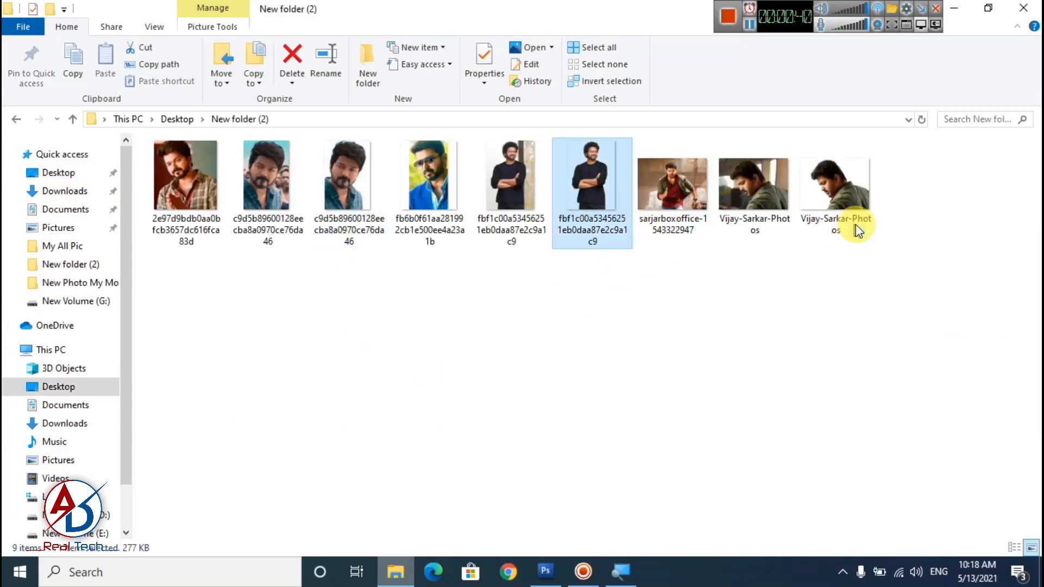
{"action": "left_click", "coordinate": [830, 200]}
{"action": "left_click", "coordinate": [338, 205], "text": "ctrl"}
{"action": "left_click", "coordinate": [596, 220], "text": "ctrl"}
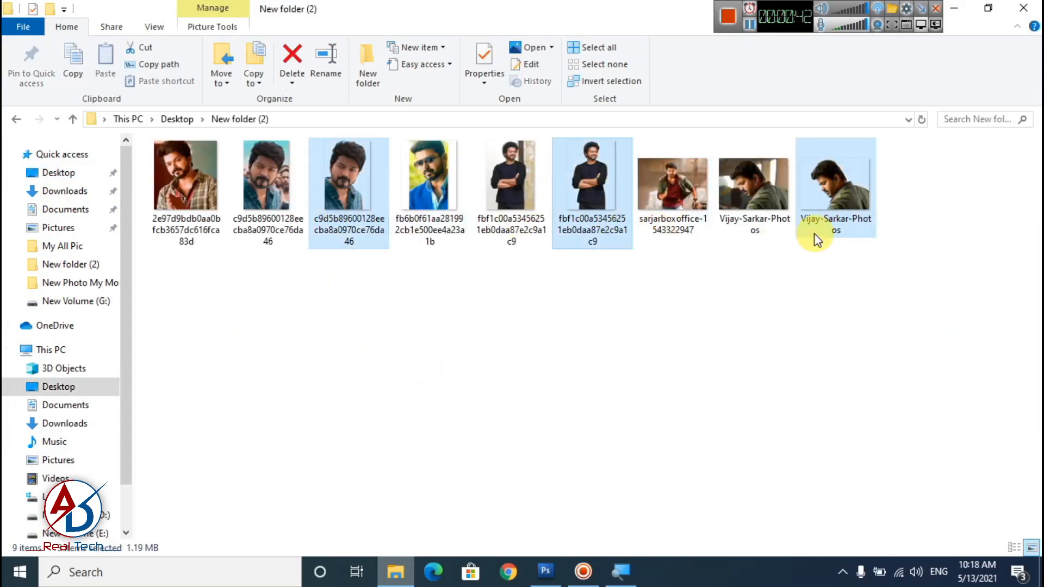
{"action": "left_click_drag", "start_coordinate": [344, 214], "coordinate": [402, 132]}
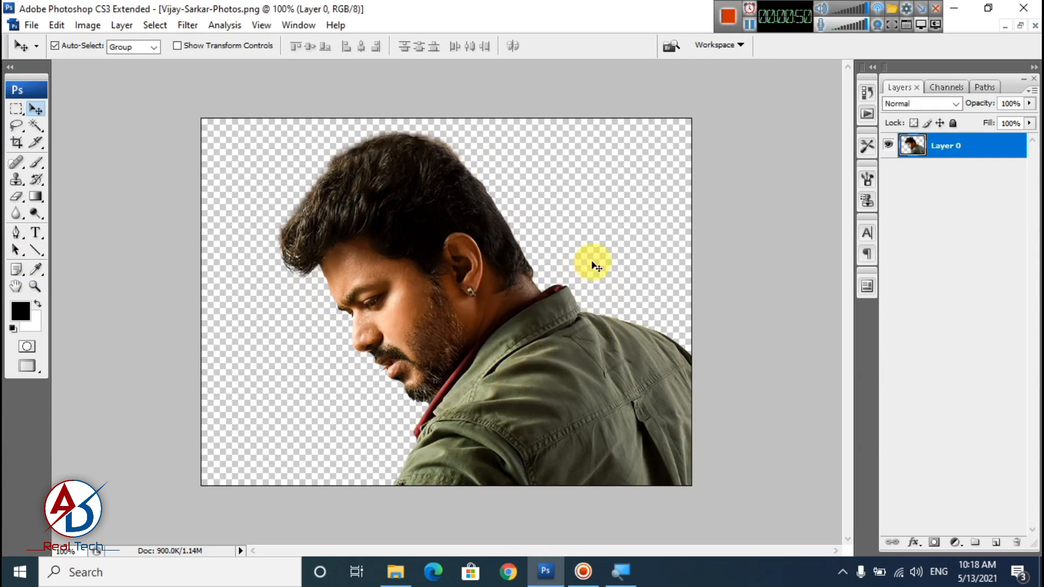
- Float the document windows and spread the three portrait windows beside the blank Untitled-1 document
{"action": "key", "text": "f"}
{"action": "key", "text": "f"}
{"action": "key", "text": "f"}
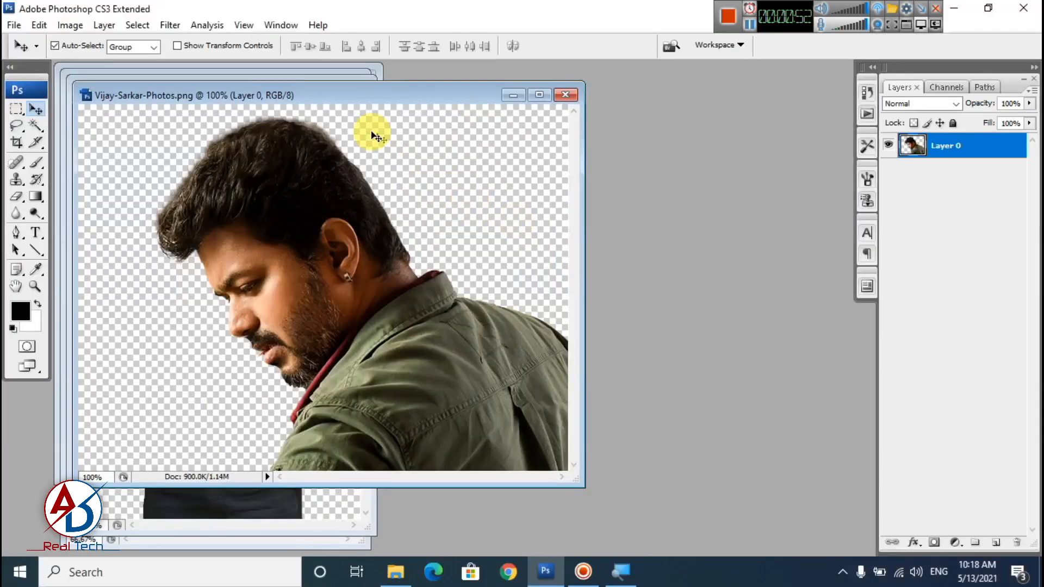
{"action": "left_click_drag", "start_coordinate": [345, 97], "coordinate": [596, 139]}
{"action": "left_click_drag", "start_coordinate": [215, 88], "coordinate": [610, 115]}
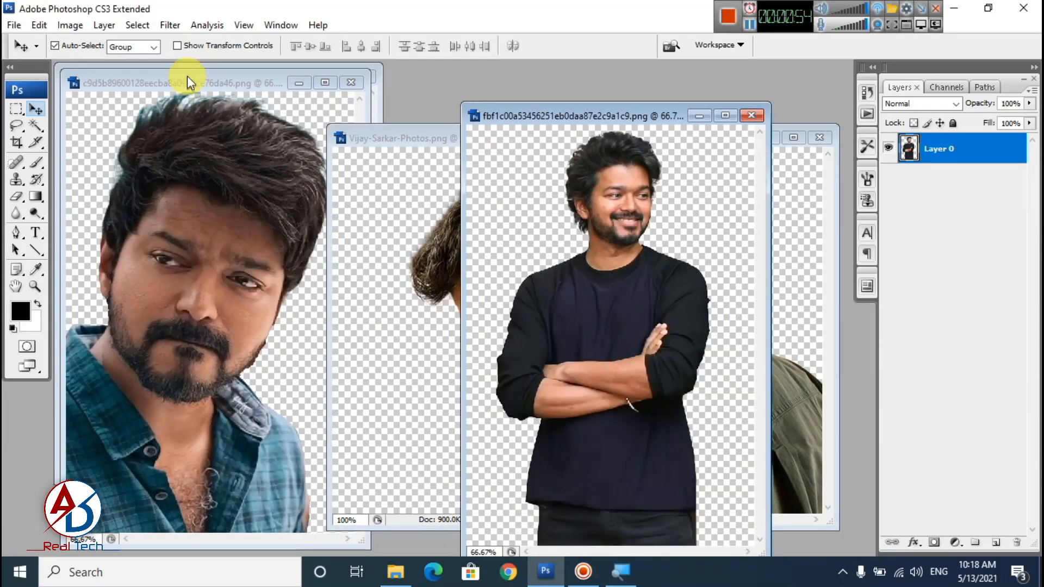
{"action": "left_click_drag", "start_coordinate": [187, 83], "coordinate": [650, 256]}
- Copy the crossed-arms portrait in the dark shirt into the Untitled-1 document
{"action": "left_click_drag", "start_coordinate": [625, 185], "coordinate": [211, 280]}
{"action": "key", "text": "ctrl+t"}
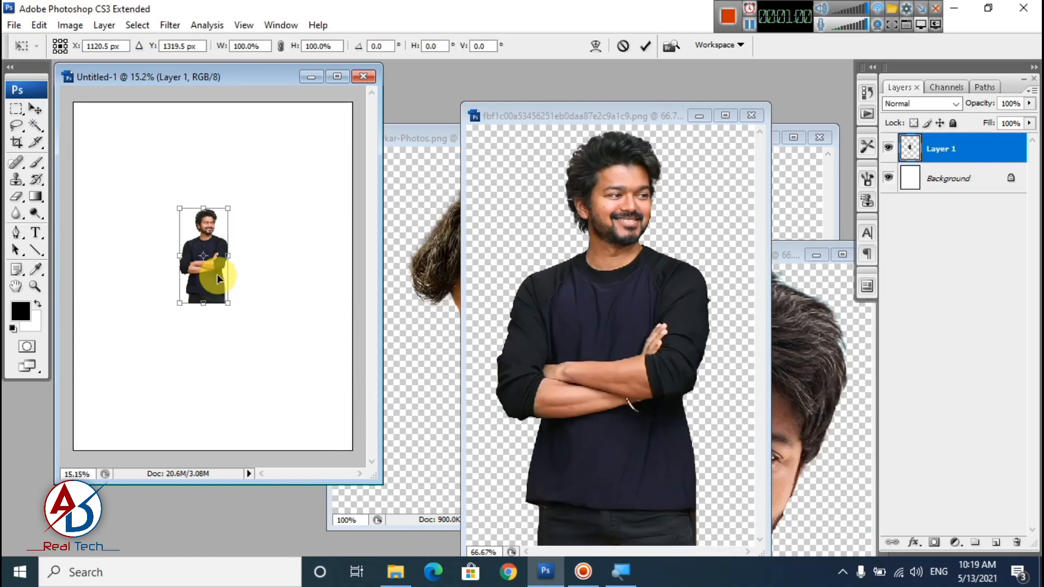
{"action": "key", "text": "Return"}
- Enlarge the crossed-arms portrait proportionally to about 333% with Free Transform and position it near the middle of the page
{"action": "left_click", "coordinate": [39, 25]}
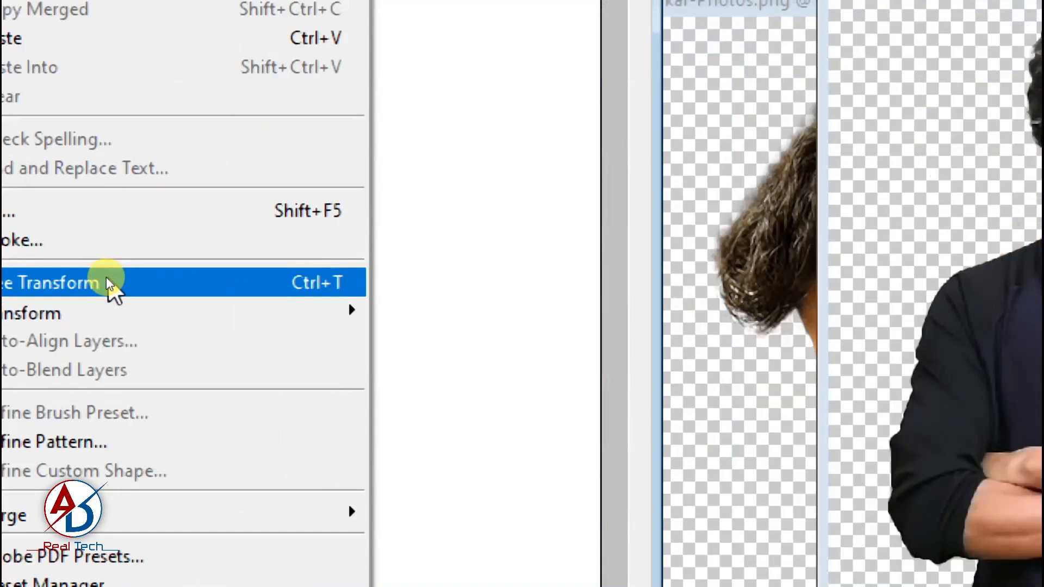
{"action": "left_click", "coordinate": [106, 281]}
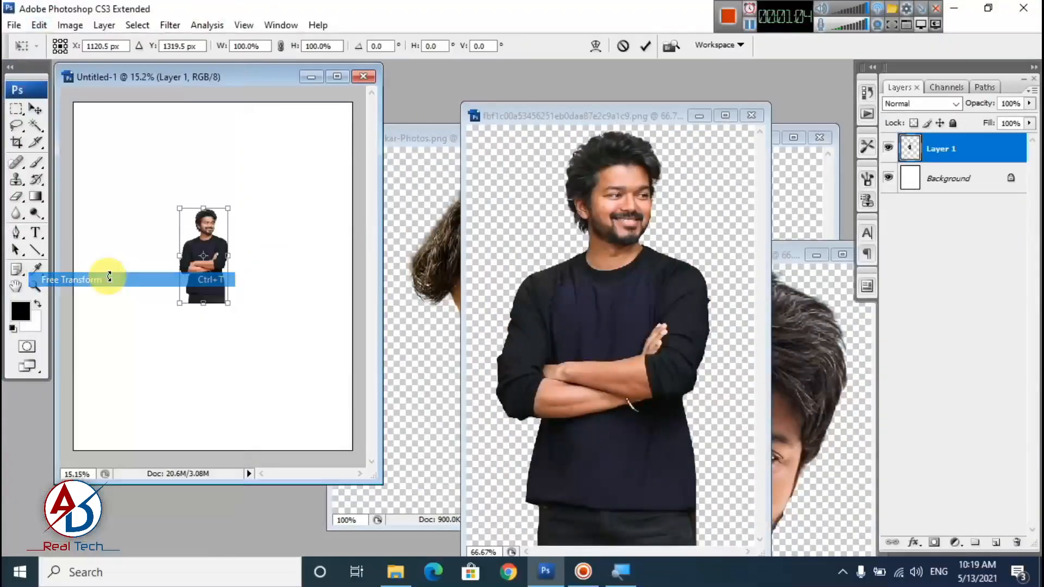
{"action": "left_click_drag", "start_coordinate": [227, 303], "coordinate": [261, 365]}
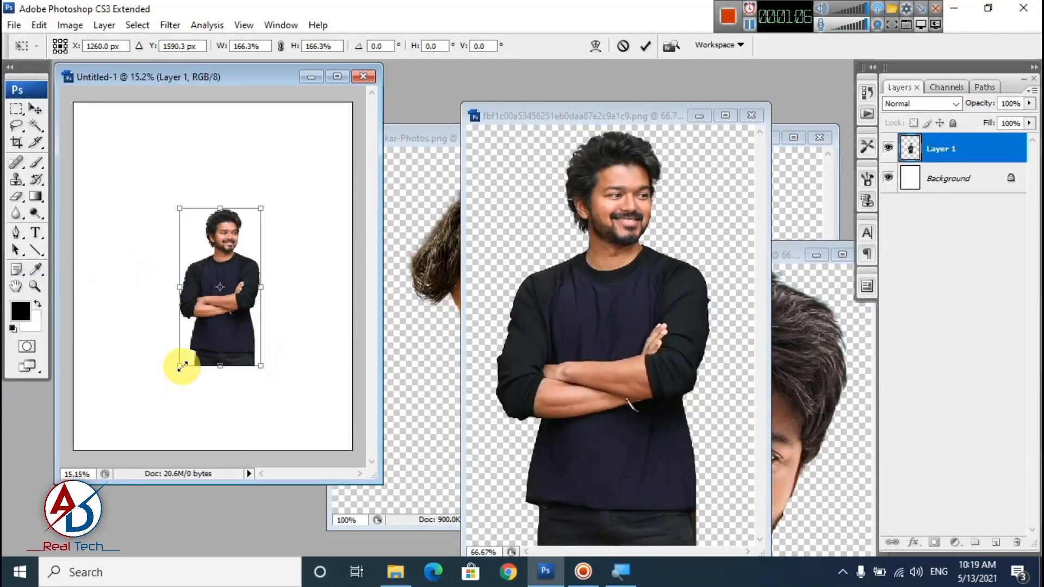
{"action": "left_click_drag", "start_coordinate": [183, 367], "coordinate": [175, 293]}
{"action": "left_click_drag", "start_coordinate": [251, 151], "coordinate": [276, 129]}
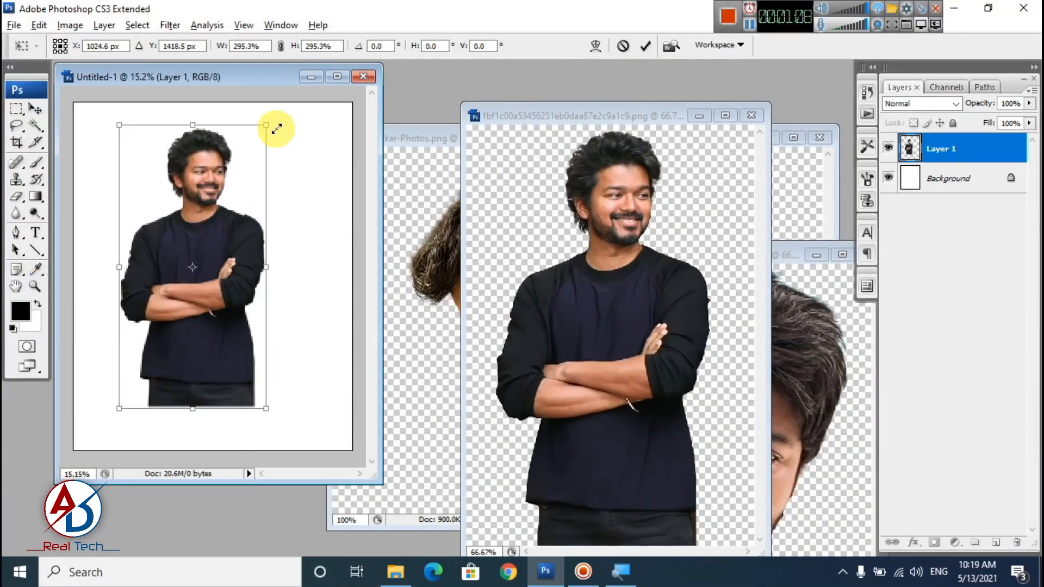
{"action": "left_click_drag", "start_coordinate": [235, 224], "coordinate": [244, 229]}
{"action": "left_click_drag", "start_coordinate": [266, 137], "coordinate": [290, 120]}
{"action": "left_click_drag", "start_coordinate": [229, 210], "coordinate": [229, 217]}
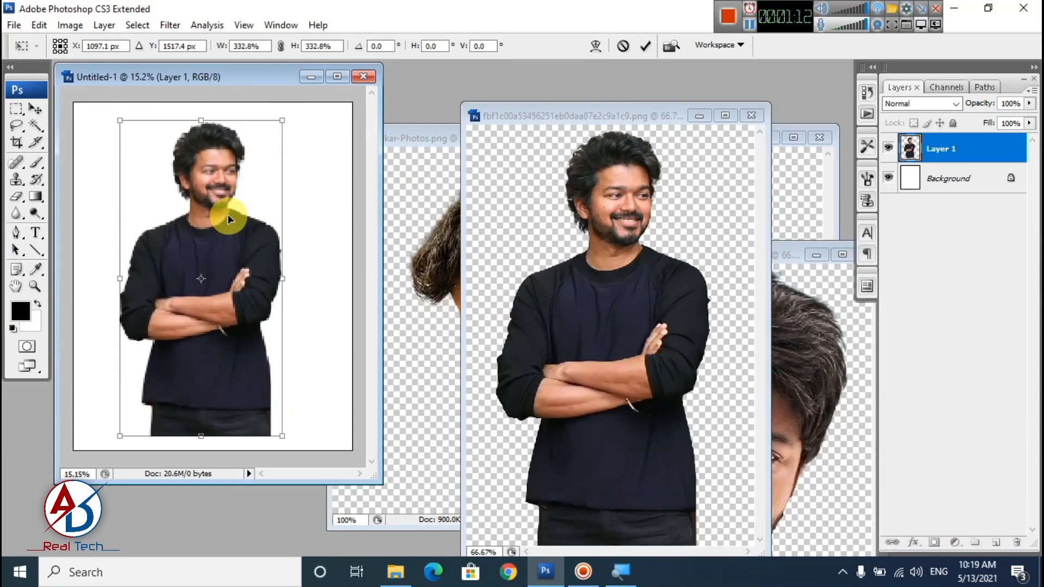
{"action": "key", "text": "Return"}
- Copy the green-jacket portrait from Vijay-Sarkar-Photos.png into Untitled-1, enlarge it and place it at the page's upper left
{"action": "left_click", "coordinate": [421, 340]}
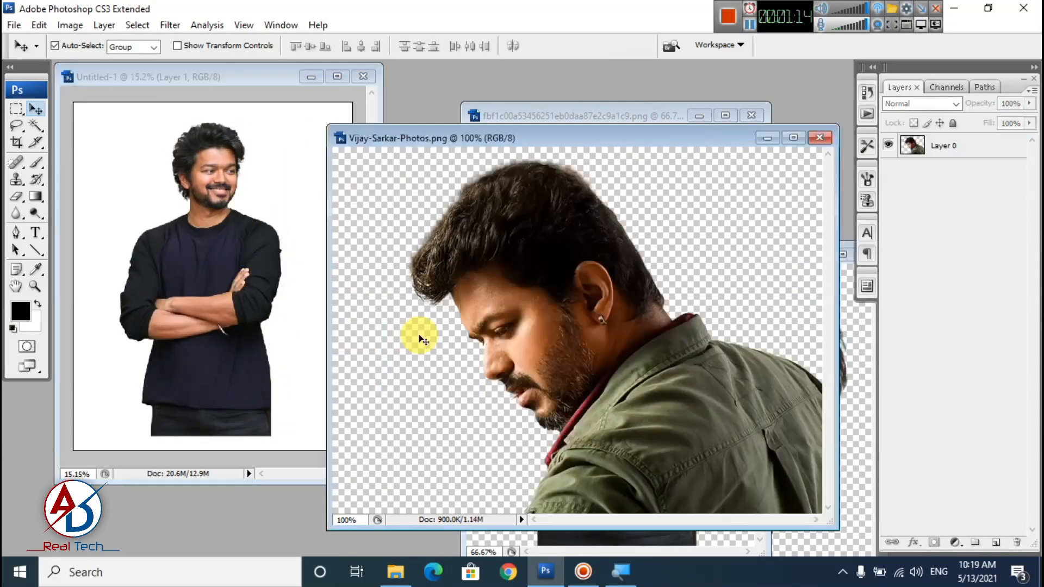
{"action": "left_click", "coordinate": [534, 304]}
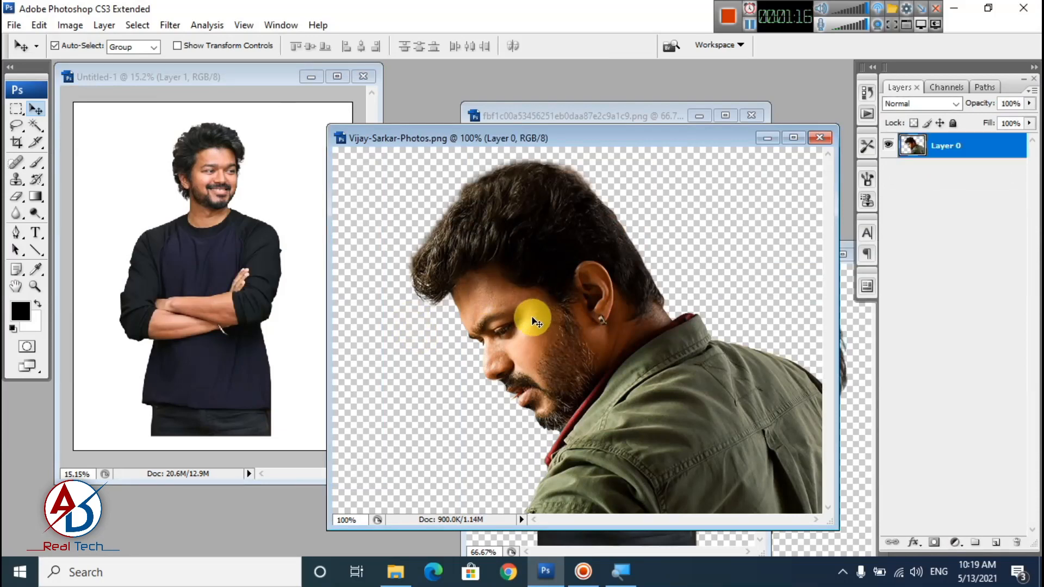
{"action": "left_click_drag", "start_coordinate": [563, 323], "coordinate": [218, 301]}
{"action": "key", "text": "ctrl+t"}
{"action": "mouse_move", "coordinate": [165, 265]}
{"action": "left_mouse_down"}
{"action": "mouse_move", "coordinate": [173, 271]}
{"action": "mouse_move", "coordinate": [166, 257]}
{"action": "left_mouse_up"}
{"action": "key", "text": "Return"}
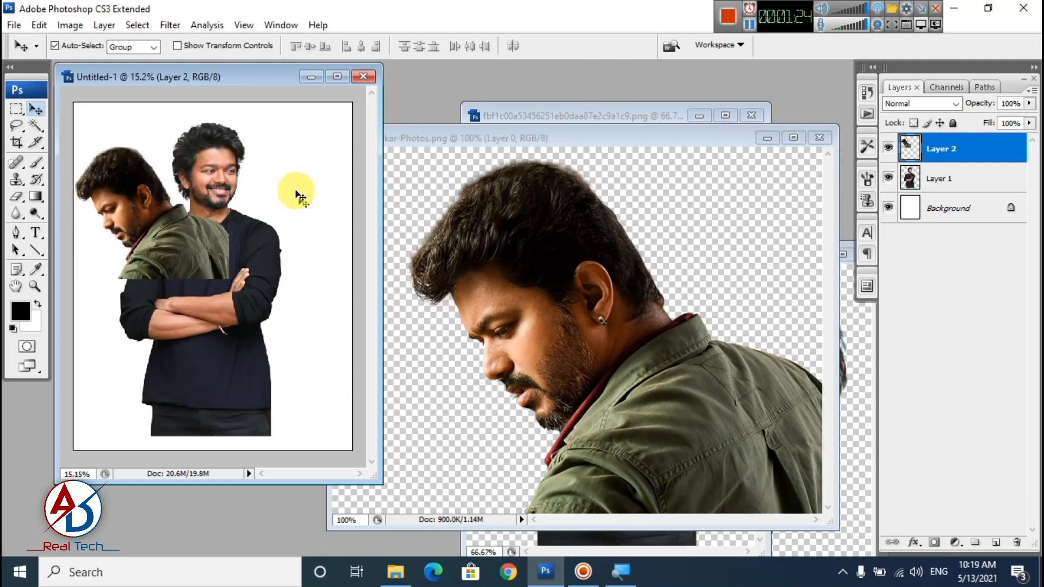
- Move the green-jacket window out of the way and copy the blue checked-shirt portrait into Untitled-1
{"action": "left_click", "coordinate": [600, 242]}
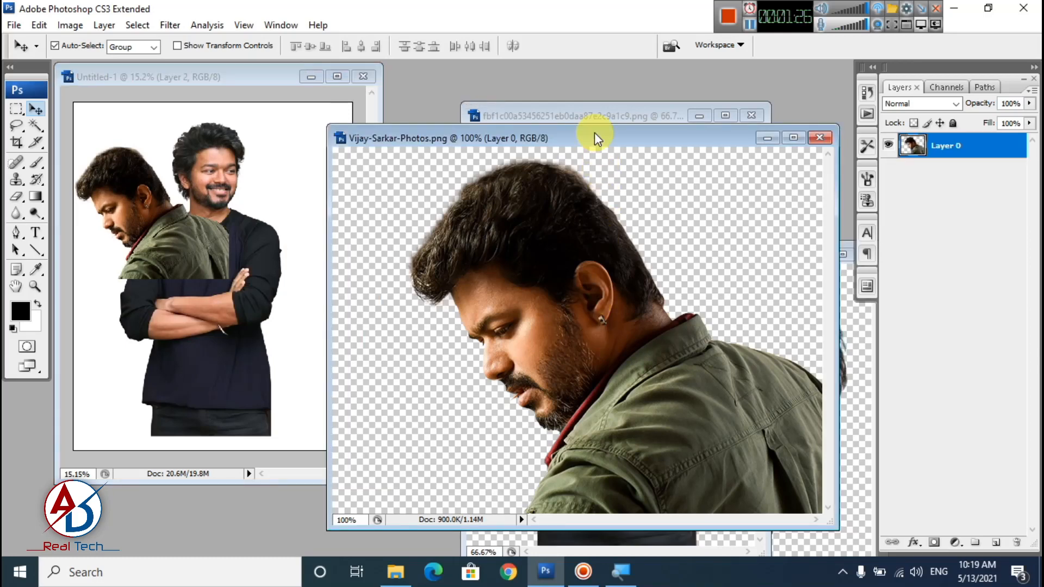
{"action": "left_click_drag", "start_coordinate": [594, 134], "coordinate": [559, 369]}
{"action": "left_click", "coordinate": [647, 291]}
{"action": "left_click", "coordinate": [814, 360]}
{"action": "left_click_drag", "start_coordinate": [802, 356], "coordinate": [261, 269]}
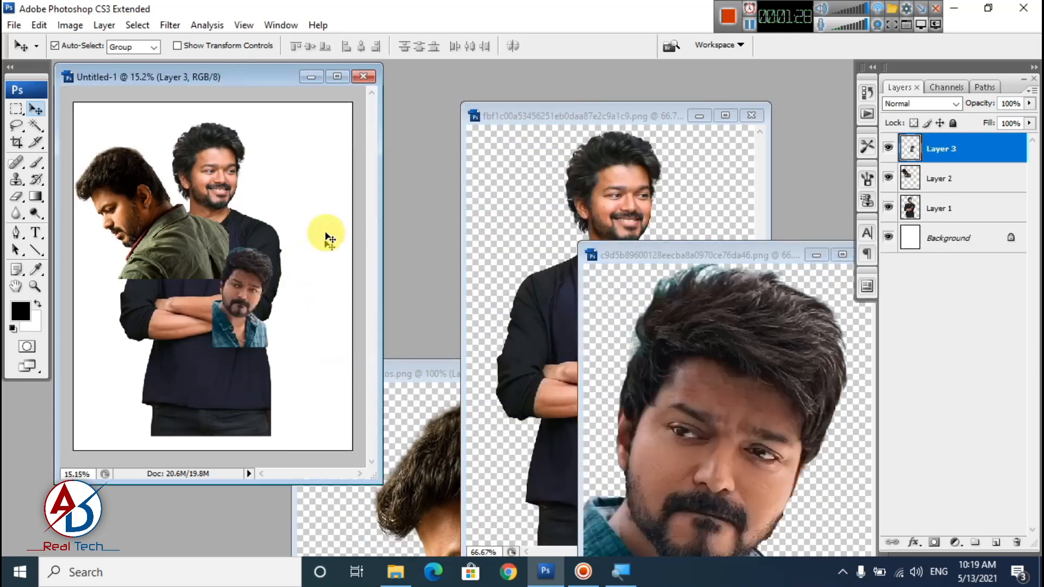
- Maximize Untitled-1, scale the checked-shirt portrait to about 199% and place it at the page's upper right
{"action": "left_click", "coordinate": [337, 77]}
{"action": "left_click_drag", "start_coordinate": [478, 340], "coordinate": [484, 273]}
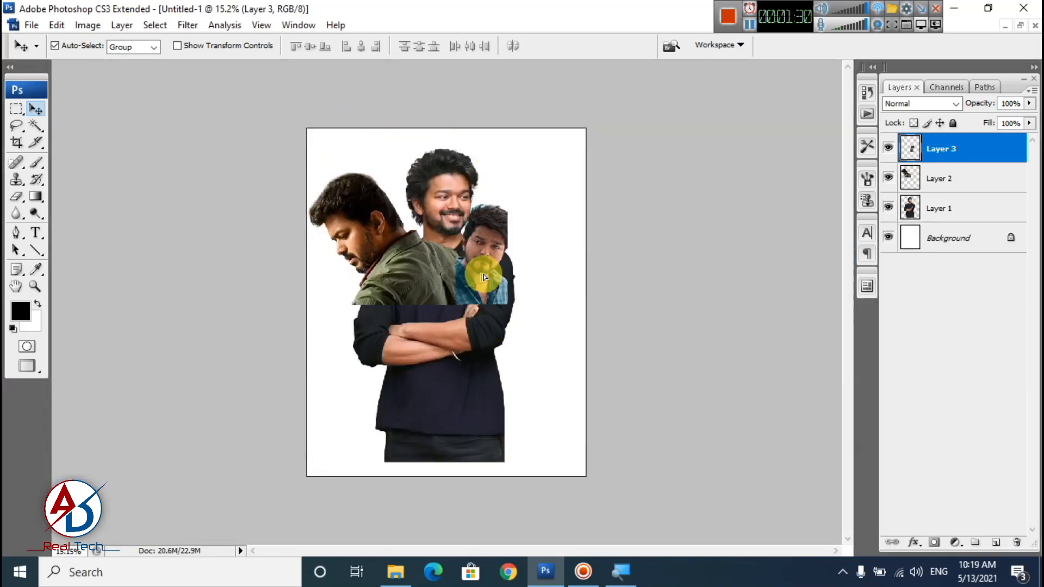
{"action": "key", "text": "ctrl+t"}
{"action": "left_click_drag", "start_coordinate": [526, 205], "coordinate": [590, 165]}
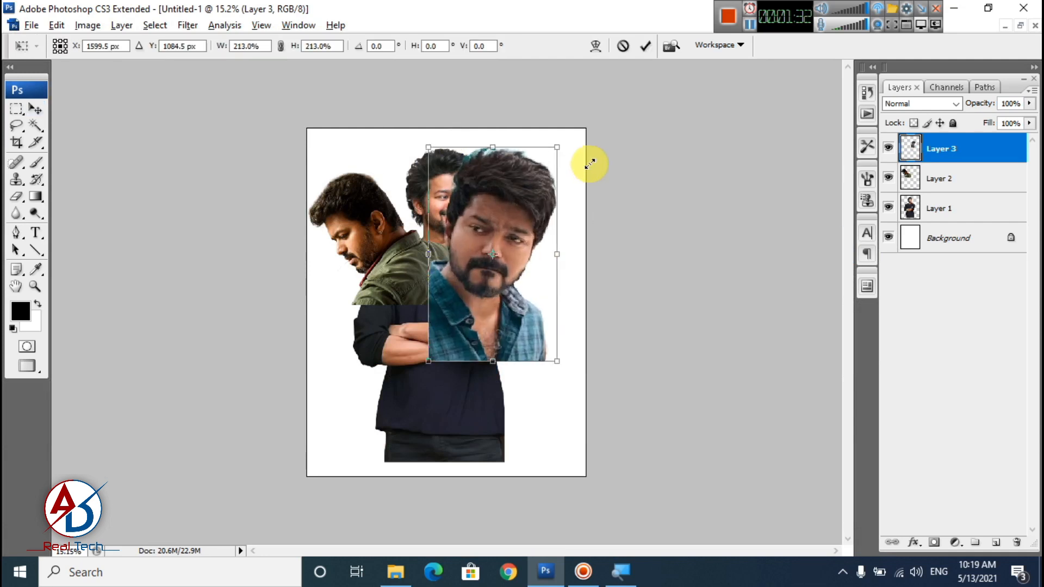
{"action": "left_click_drag", "start_coordinate": [504, 228], "coordinate": [530, 228]}
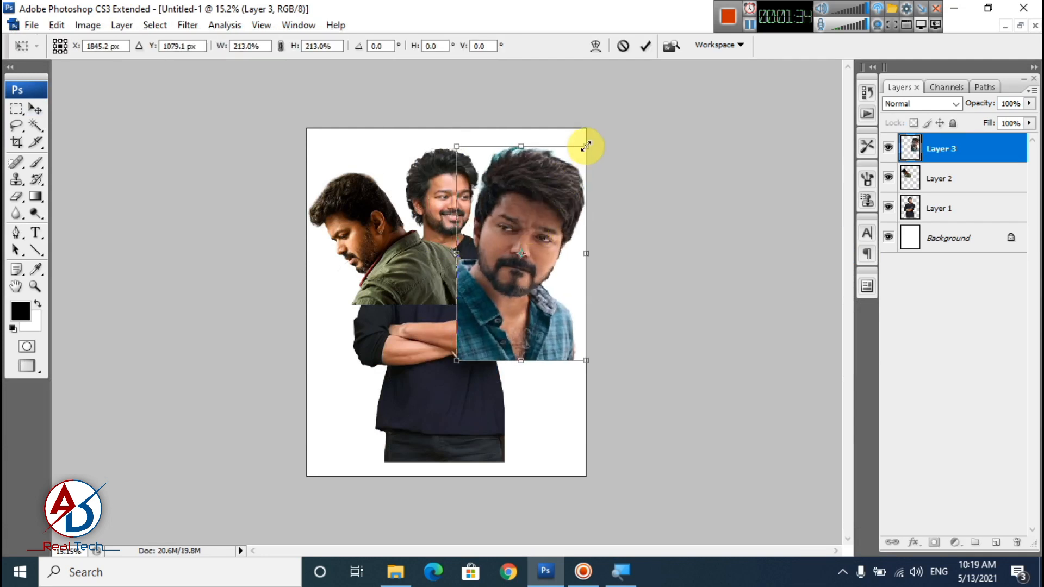
{"action": "left_click_drag", "start_coordinate": [586, 146], "coordinate": [578, 157]}
{"action": "left_click_drag", "start_coordinate": [510, 239], "coordinate": [517, 229]}
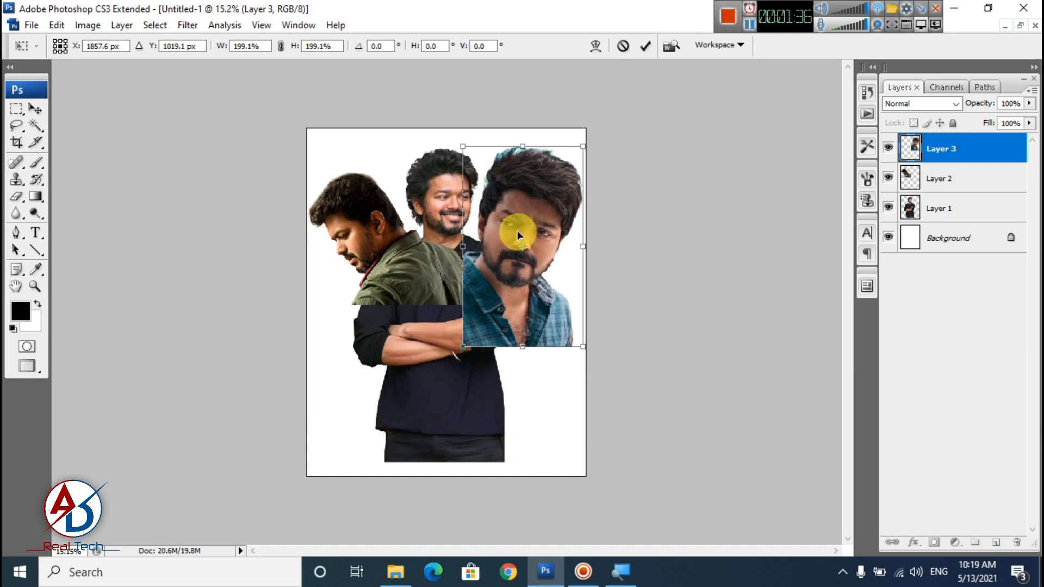
{"action": "key", "text": "Return"}
- Rotate the green-jacket portrait clockwise by about 11° with Free Transform and reposition it beside the crossed-arms portrait
{"action": "scroll", "coordinate": [426, 342], "scroll_direction": "down", "scroll_amount": 1}
{"action": "left_click", "coordinate": [418, 275]}
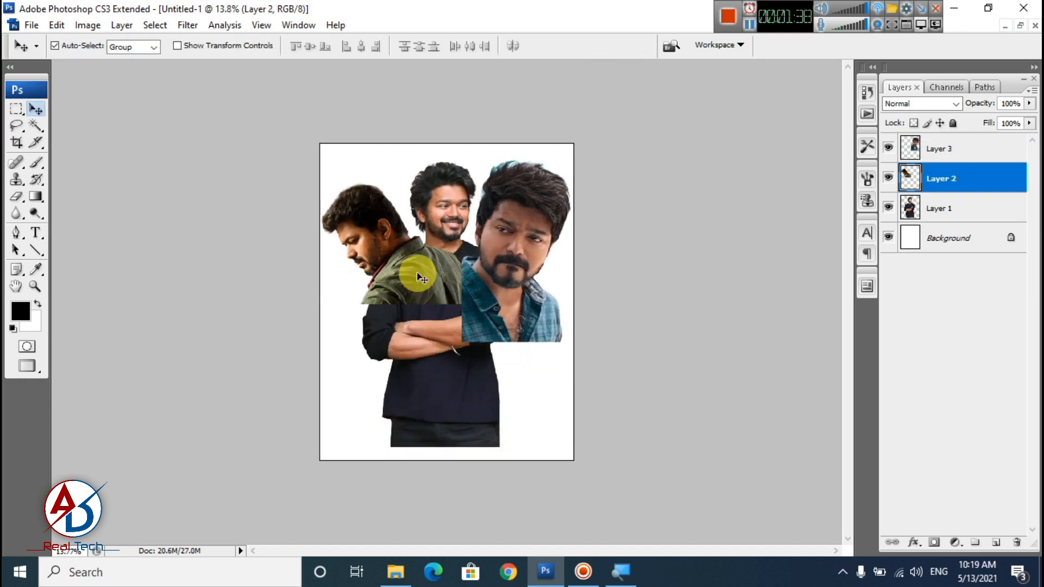
{"action": "key", "text": "ctrl+t"}
{"action": "left_click_drag", "start_coordinate": [454, 350], "coordinate": [439, 382]}
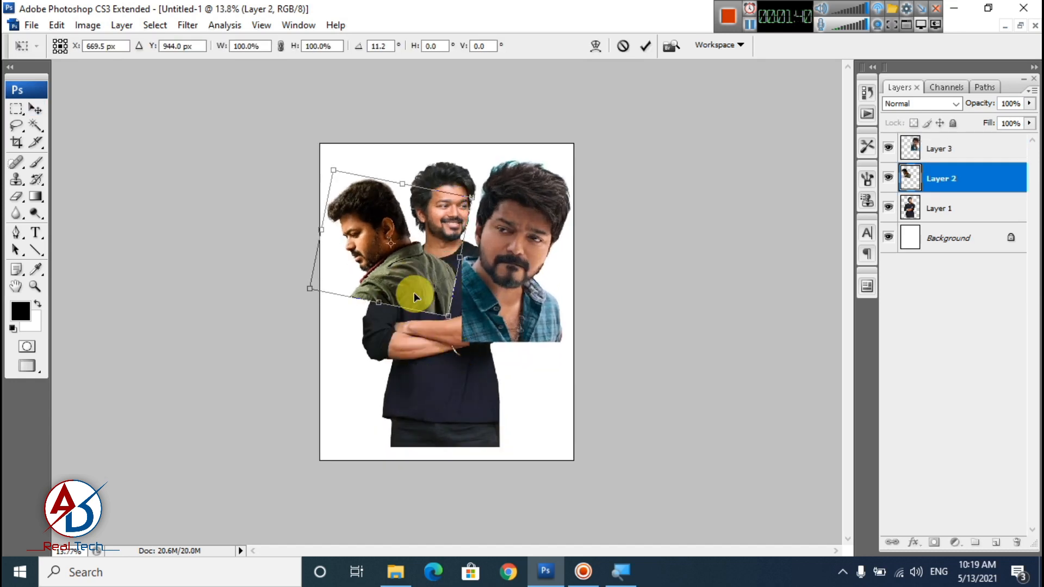
{"action": "left_click_drag", "start_coordinate": [414, 293], "coordinate": [414, 298]}
{"action": "key", "text": "Return"}
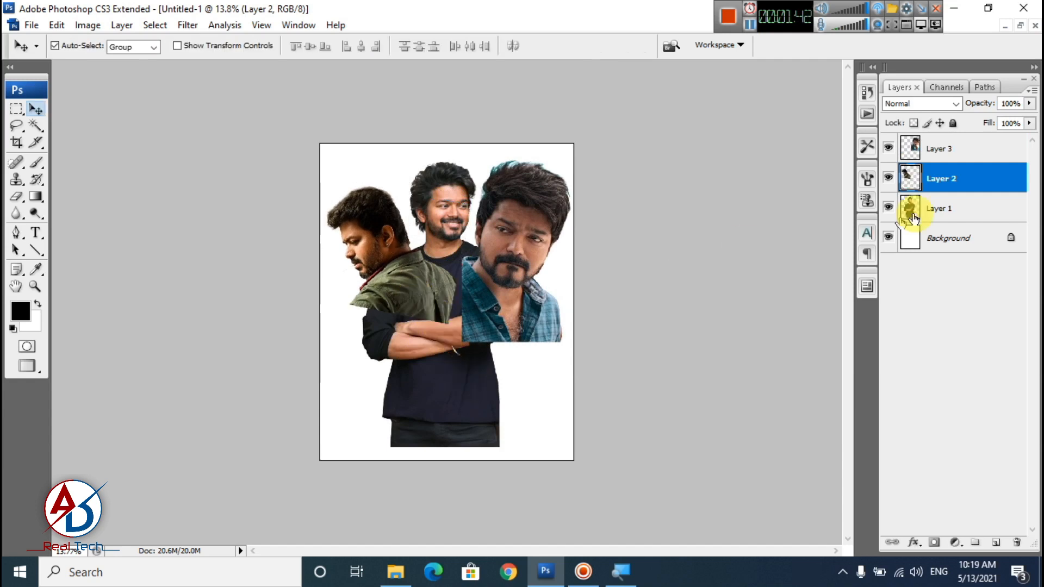
- Reorder the layers so the crossed-arms portrait is on top, the green-jacket portrait below it and the checked-shirt portrait beneath both
{"action": "left_click_drag", "start_coordinate": [967, 178], "coordinate": [969, 210]}
{"action": "left_click_drag", "start_coordinate": [967, 147], "coordinate": [970, 219]}
{"action": "scroll", "coordinate": [461, 358], "scroll_direction": "up", "scroll_amount": 3}
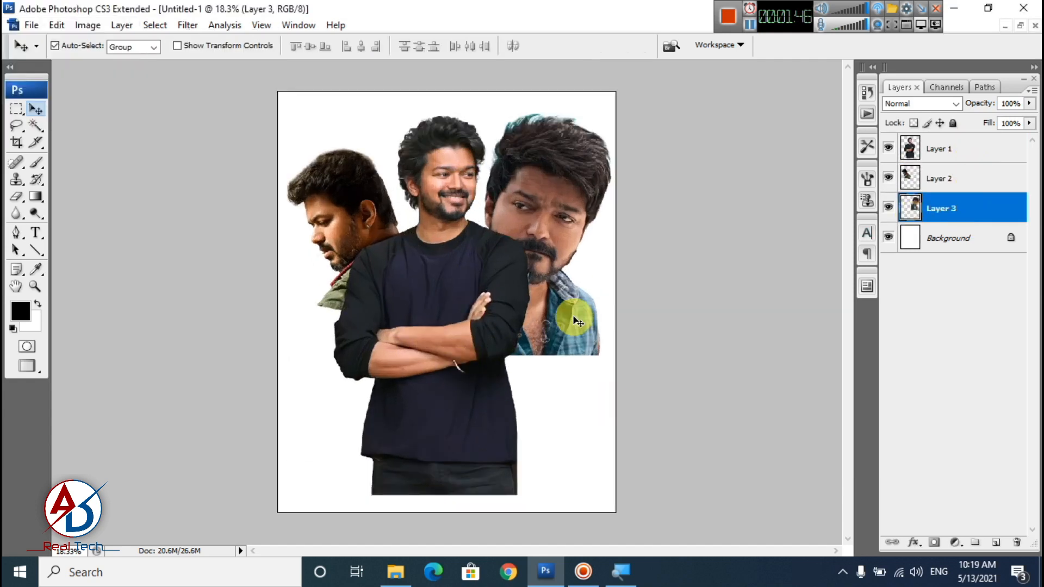
- Shrink the checked-shirt portrait proportionally, rotate it slightly clockwise and place it behind the central figure's shoulder
{"action": "key", "text": "ctrl+t"}
{"action": "left_click_drag", "start_coordinate": [619, 120], "coordinate": [599, 136]}
{"action": "left_click_drag", "start_coordinate": [552, 207], "coordinate": [570, 187]}
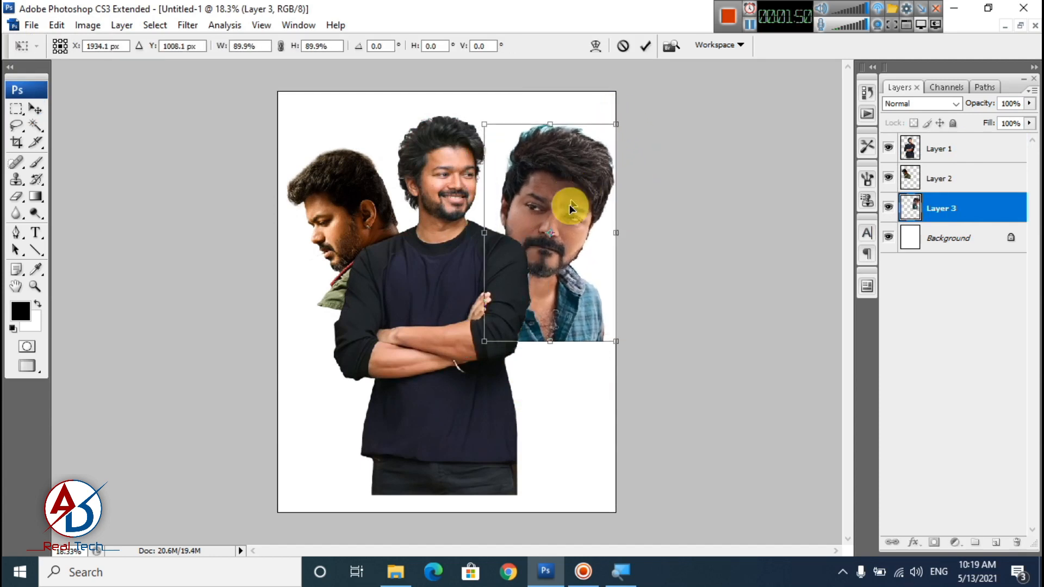
{"action": "left_click_drag", "start_coordinate": [620, 342], "coordinate": [601, 315]}
{"action": "left_click_drag", "start_coordinate": [616, 374], "coordinate": [596, 383]}
{"action": "left_click_drag", "start_coordinate": [580, 310], "coordinate": [586, 316]}
{"action": "key", "text": "Return"}
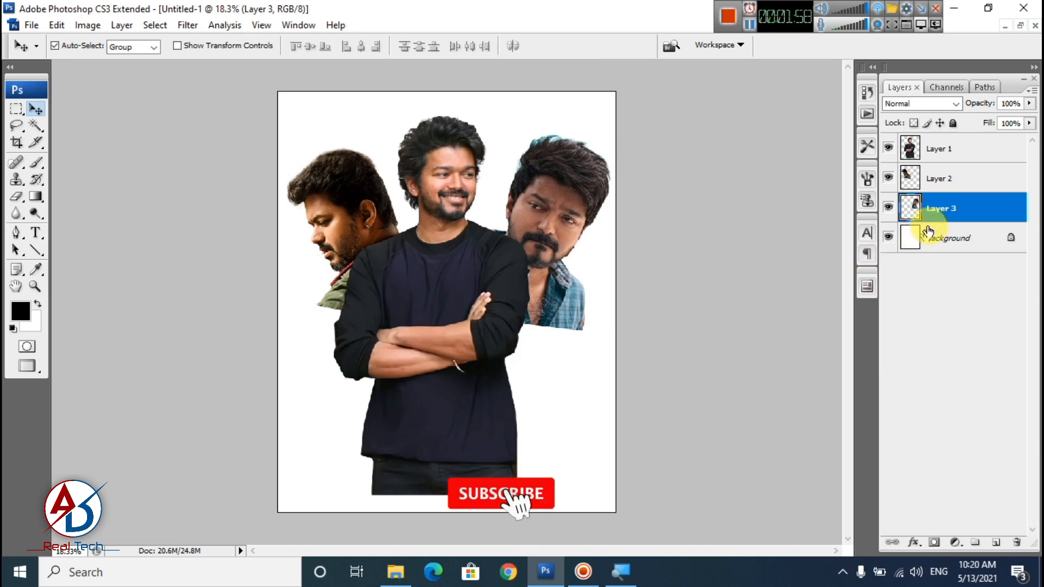
- Fade out the lower body of the crossed-arms portrait on Layer 1 with a soft 1000 px Eraser at 0% hardness
{"action": "left_click", "coordinate": [930, 150]}
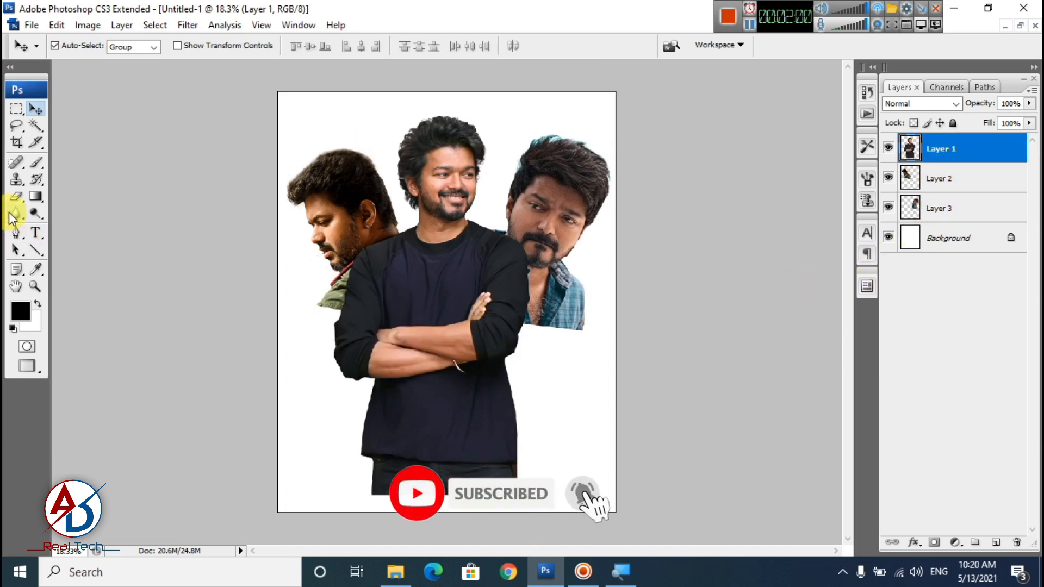
{"action": "mouse_move", "coordinate": [17, 196]}
{"action": "left_mouse_down"}
{"action": "mouse_move", "coordinate": [65, 206]}
{"action": "mouse_move", "coordinate": [64, 197]}
{"action": "left_mouse_up"}
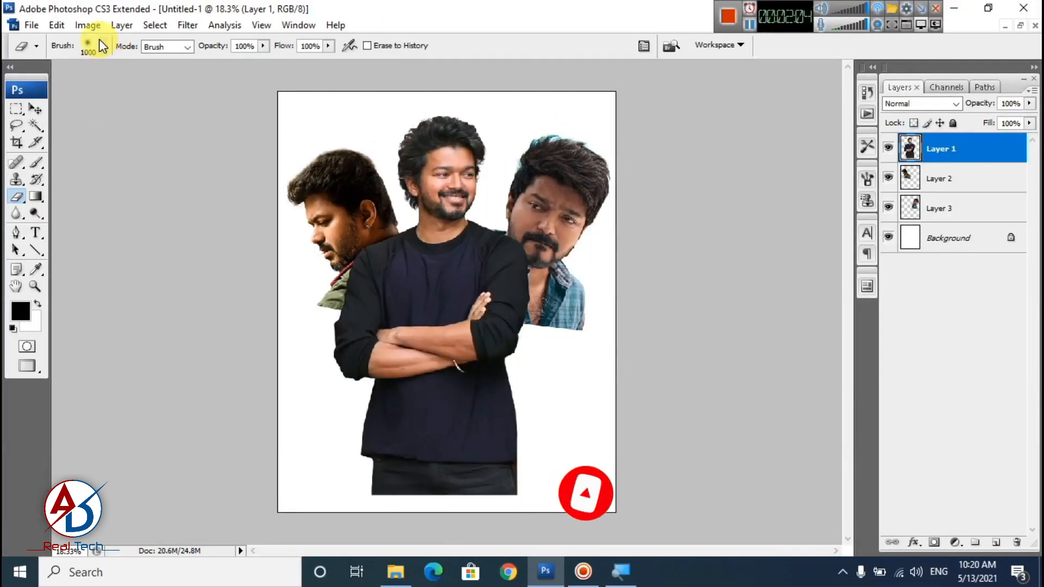
{"action": "left_click", "coordinate": [102, 47]}
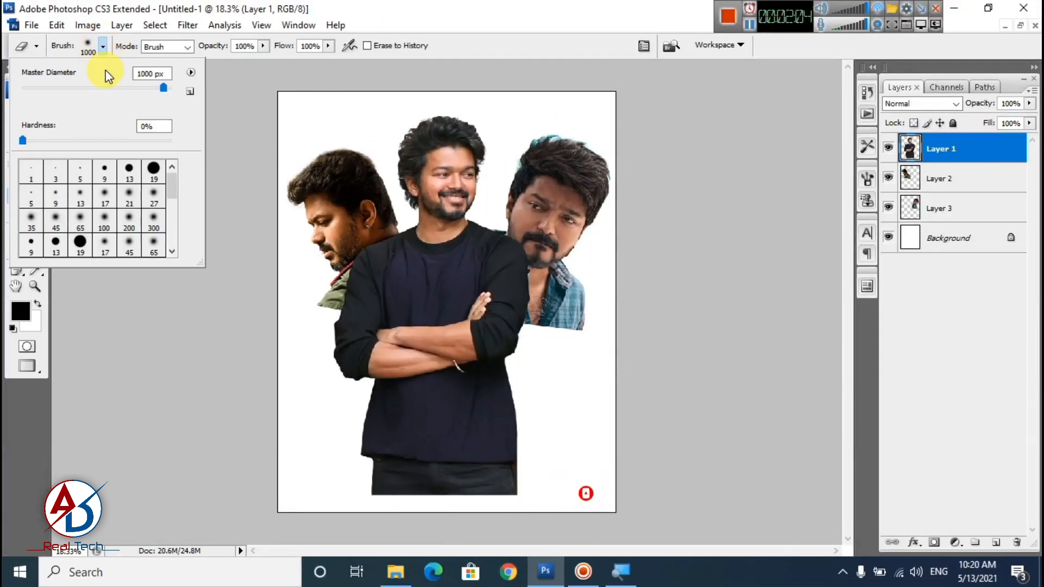
{"action": "left_click", "coordinate": [471, 15]}
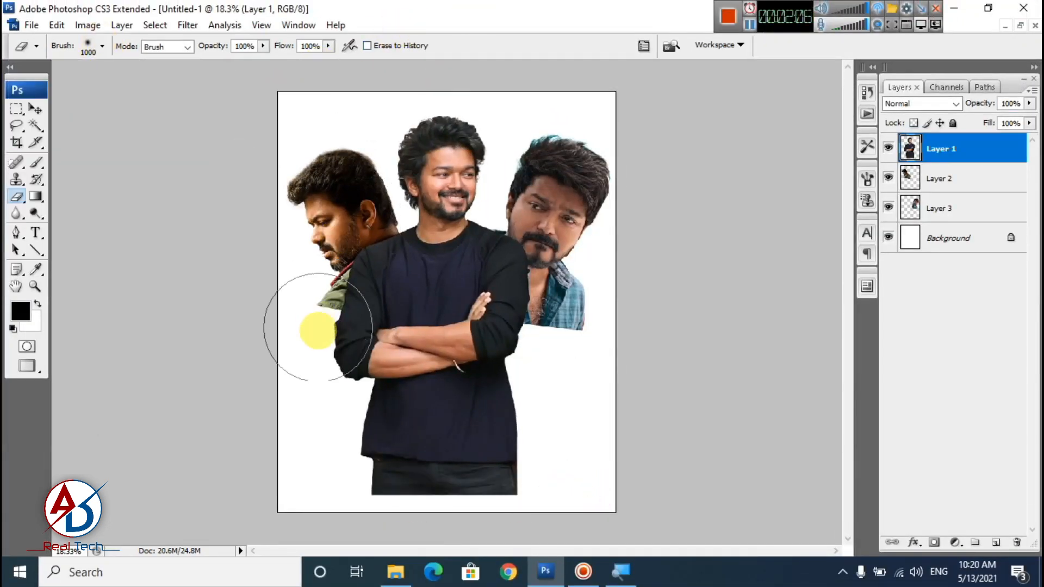
{"action": "mouse_move", "coordinate": [373, 516]}
{"action": "left_mouse_down"}
{"action": "mouse_move", "coordinate": [351, 508]}
{"action": "mouse_move", "coordinate": [472, 500]}
{"action": "mouse_move", "coordinate": [318, 472]}
{"action": "mouse_move", "coordinate": [564, 471]}
{"action": "mouse_move", "coordinate": [437, 469]}
{"action": "mouse_move", "coordinate": [512, 464]}
{"action": "mouse_move", "coordinate": [447, 444]}
{"action": "mouse_move", "coordinate": [548, 450]}
{"action": "left_mouse_up"}
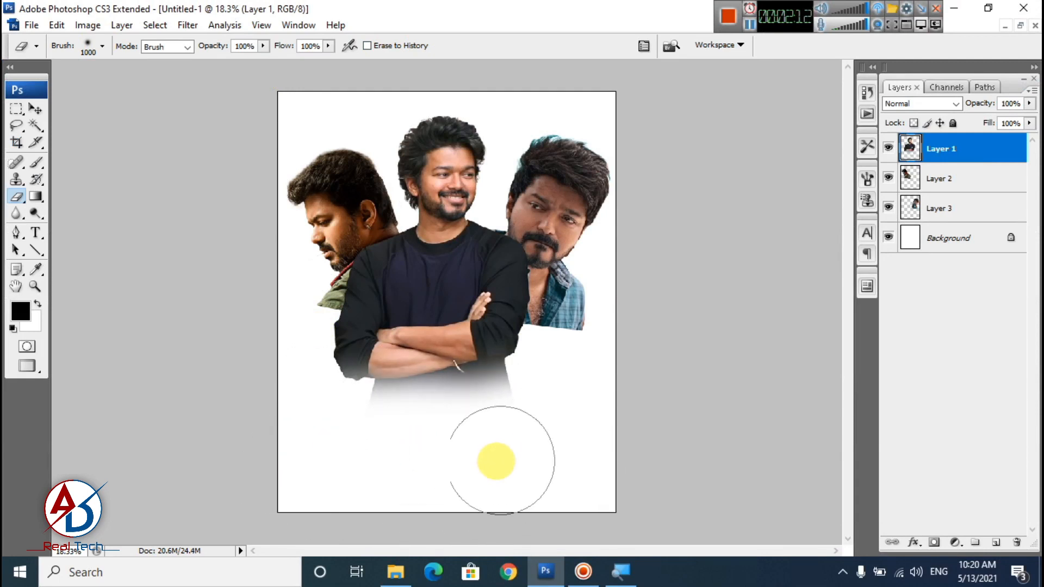
- Fade the lower edge of the green jacket on Layer 2 with a soft 600 px Eraser
{"action": "scroll", "coordinate": [563, 457], "scroll_direction": "up", "scroll_amount": 1}
{"action": "left_click", "coordinate": [960, 179]}
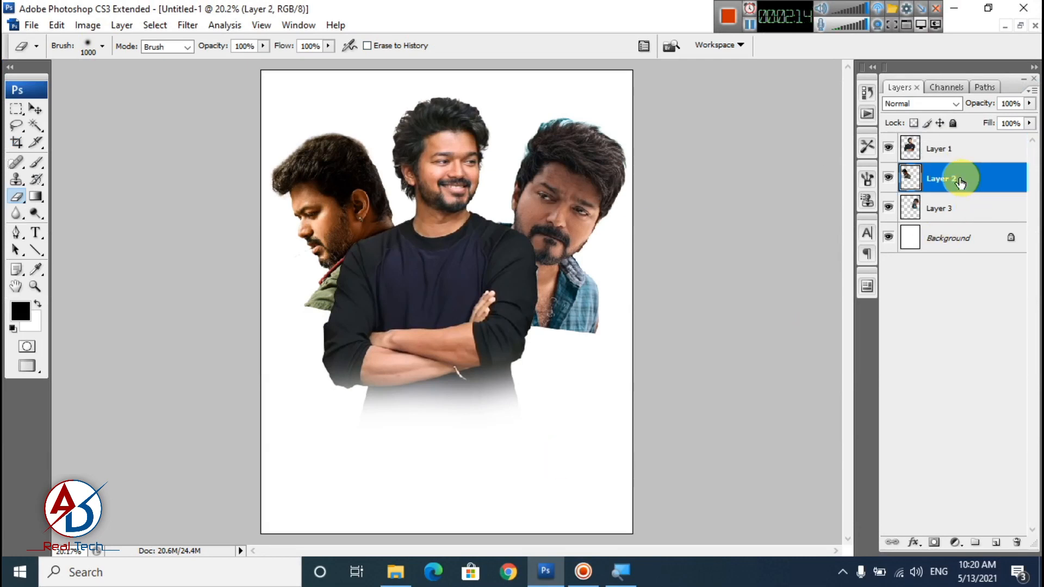
{"action": "key", "text": "bracketleft"}
{"action": "key", "text": "bracketleft"}
{"action": "mouse_move", "coordinate": [303, 336]}
{"action": "left_mouse_down"}
{"action": "mouse_move", "coordinate": [375, 336]}
{"action": "mouse_move", "coordinate": [309, 328]}
{"action": "mouse_move", "coordinate": [485, 388]}
{"action": "left_mouse_up"}
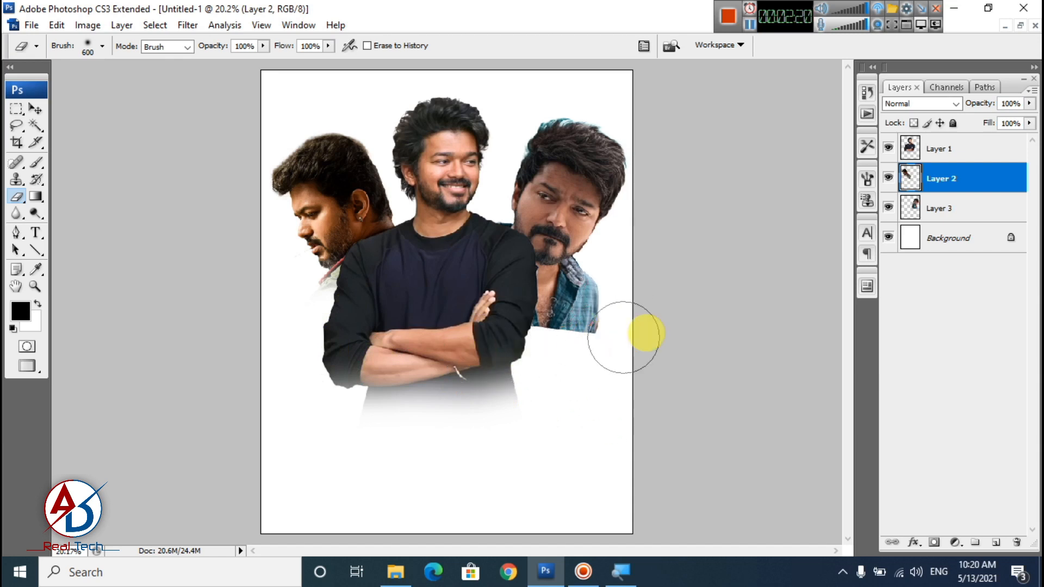
- Fade the lower edge of the blue checked shirt on Layer 3 with the soft 600 px Eraser
{"action": "left_click", "coordinate": [1009, 207]}
{"action": "mouse_move", "coordinate": [601, 298]}
{"action": "left_mouse_down"}
{"action": "mouse_move", "coordinate": [553, 363]}
{"action": "mouse_move", "coordinate": [605, 302]}
{"action": "mouse_move", "coordinate": [564, 347]}
{"action": "mouse_move", "coordinate": [517, 352]}
{"action": "mouse_move", "coordinate": [581, 348]}
{"action": "mouse_move", "coordinate": [563, 317]}
{"action": "mouse_move", "coordinate": [535, 318]}
{"action": "mouse_move", "coordinate": [571, 335]}
{"action": "mouse_move", "coordinate": [548, 344]}
{"action": "left_mouse_up"}
{"action": "scroll", "coordinate": [529, 368], "scroll_direction": "down", "scroll_amount": 4}
{"action": "scroll", "coordinate": [529, 372], "scroll_direction": "up", "scroll_amount": 3}
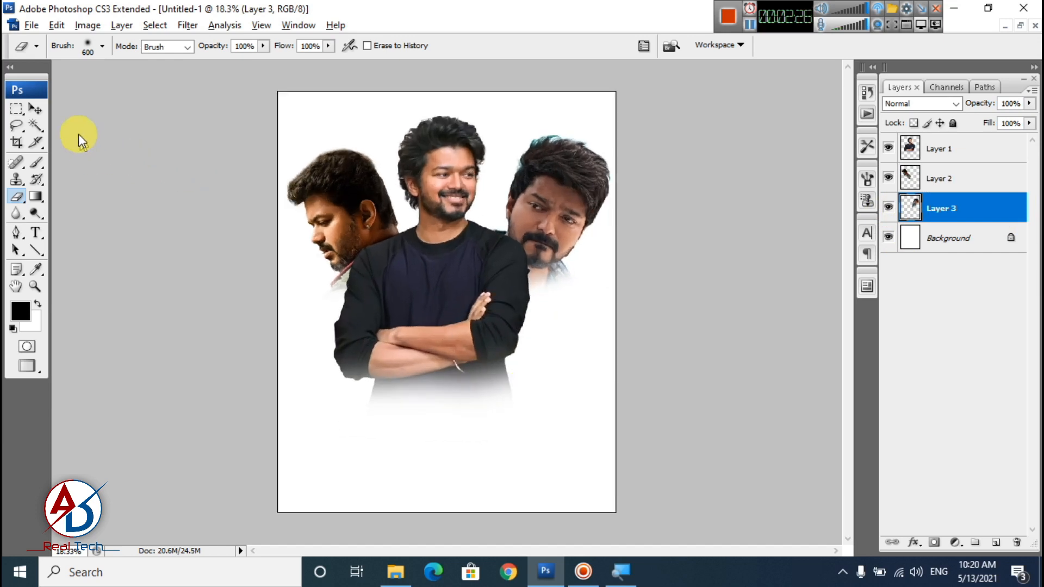
- Shift the checked-shirt portrait and the crossed-arms portrait slightly to the right with the Move tool
{"action": "left_click", "coordinate": [35, 108]}
{"action": "mouse_move", "coordinate": [555, 209]}
{"action": "left_mouse_down"}
{"action": "mouse_move", "coordinate": [528, 203]}
{"action": "mouse_move", "coordinate": [561, 213]}
{"action": "left_mouse_up"}
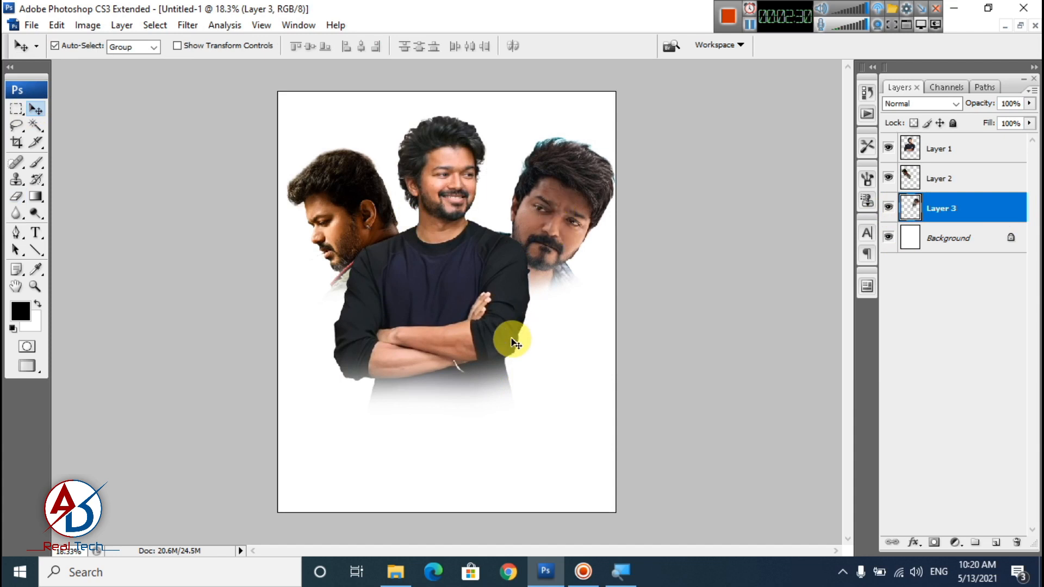
{"action": "left_click", "coordinate": [450, 336]}
{"action": "left_click_drag", "start_coordinate": [450, 329], "coordinate": [452, 329]}
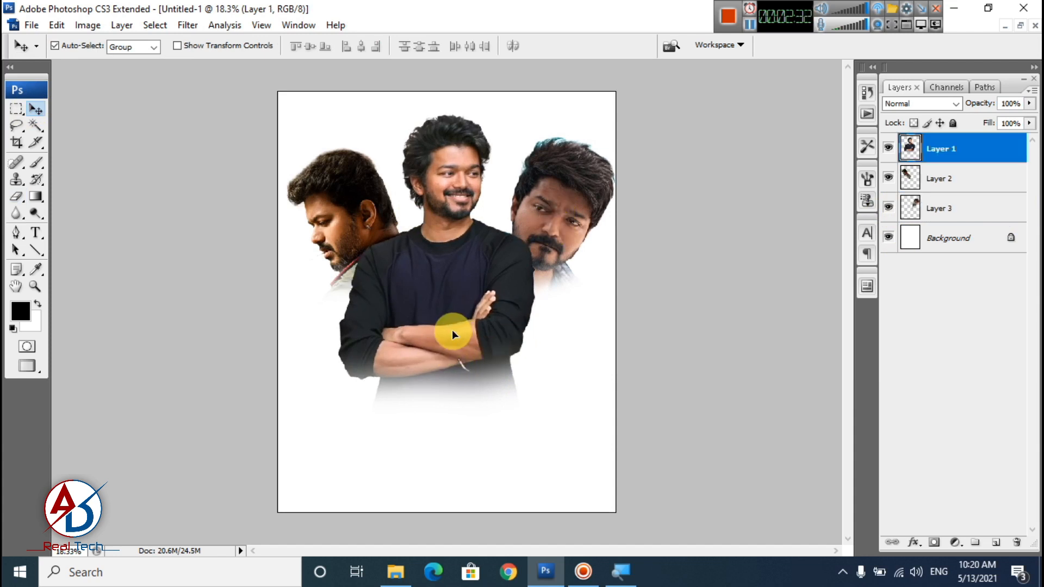
- Move the green-jacket portrait slightly upward on the page
{"action": "left_click", "coordinate": [375, 221]}
{"action": "key", "text": "ctrl+t"}
{"action": "left_click_drag", "start_coordinate": [375, 220], "coordinate": [375, 214]}
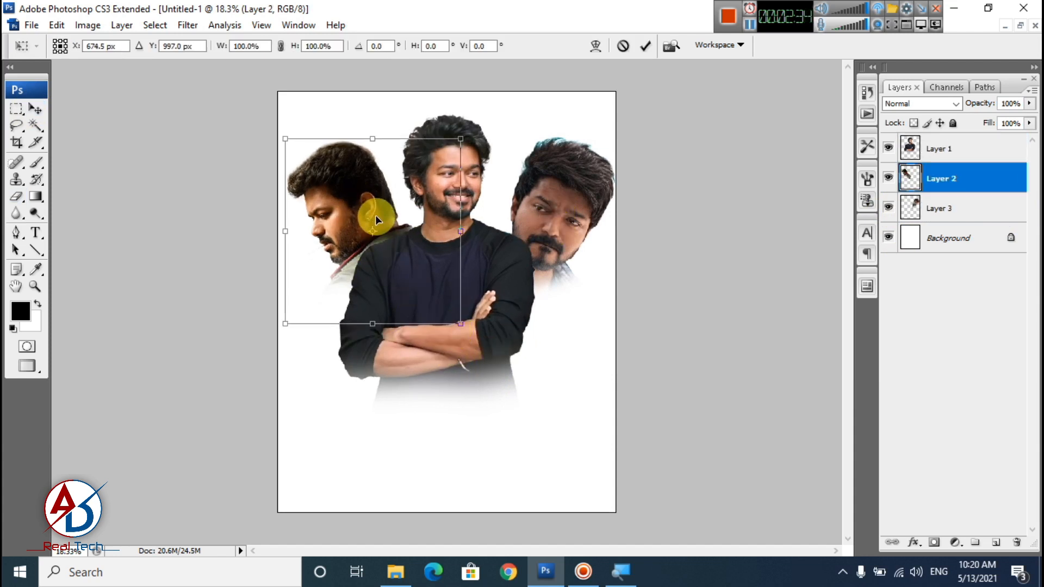
{"action": "key", "text": "Return"}
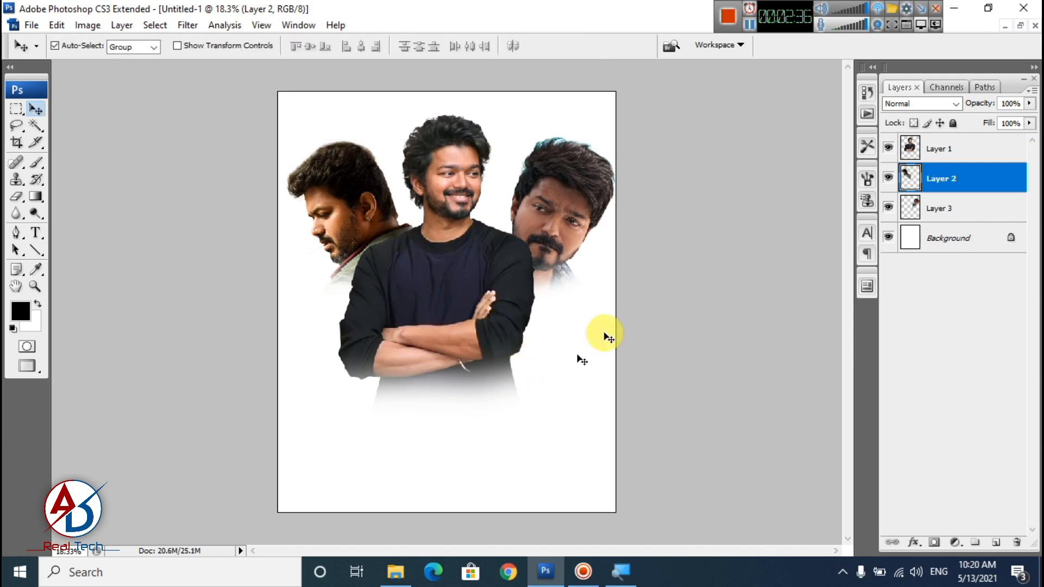
{"action": "mouse_move", "coordinate": [577, 211]}
{"action": "left_mouse_down"}
{"action": "mouse_move", "coordinate": [565, 212]}
{"action": "mouse_move", "coordinate": [578, 216]}
{"action": "left_mouse_up"}
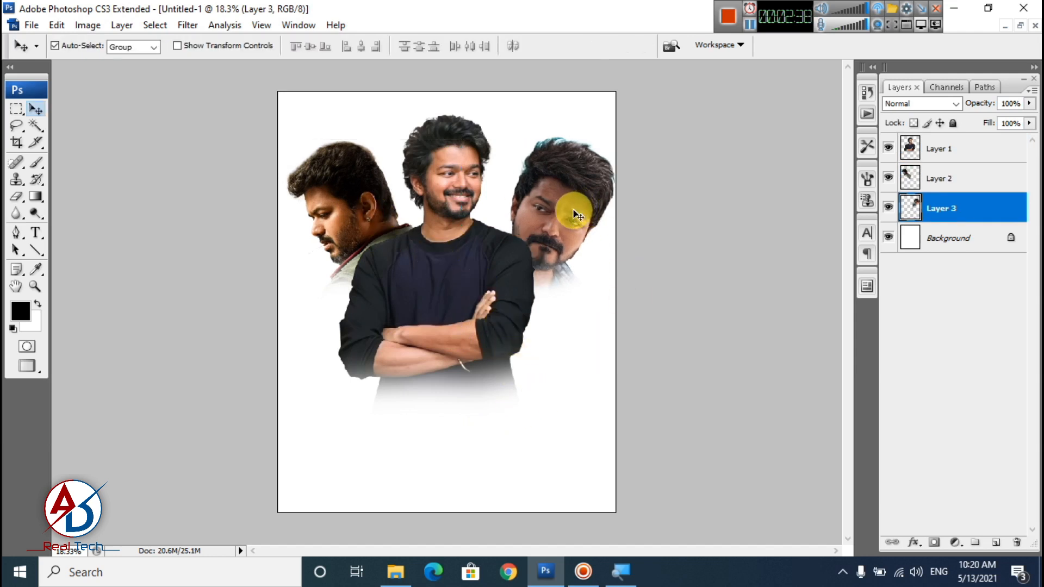
- Enlarge the crossed-arms portrait proportionally to about 112% with Free Transform, keeping it centred between the other two
{"action": "left_click", "coordinate": [473, 326]}
{"action": "key", "text": "ctrl+t"}
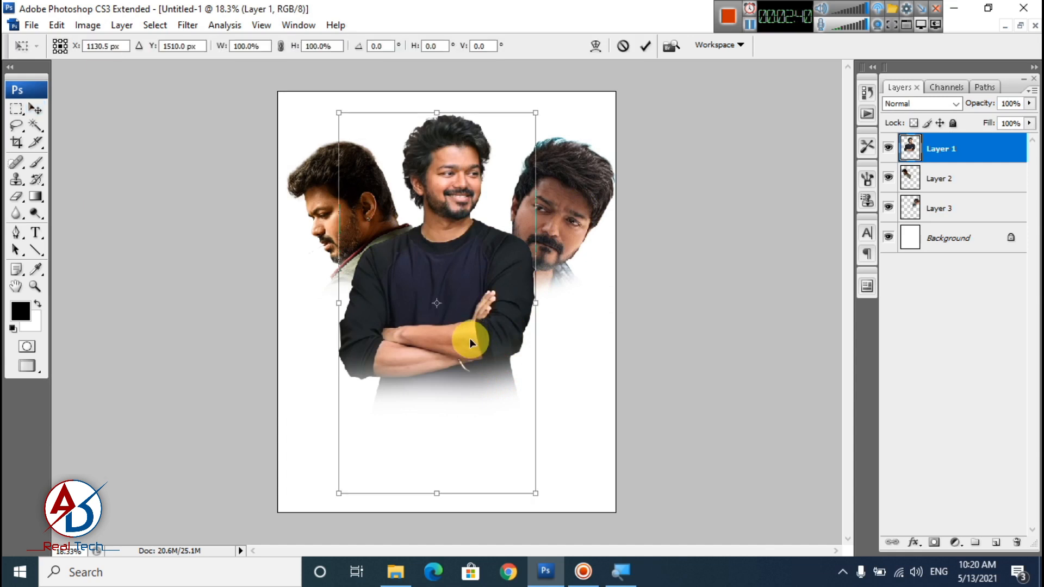
{"action": "left_click_drag", "start_coordinate": [534, 493], "coordinate": [539, 503]}
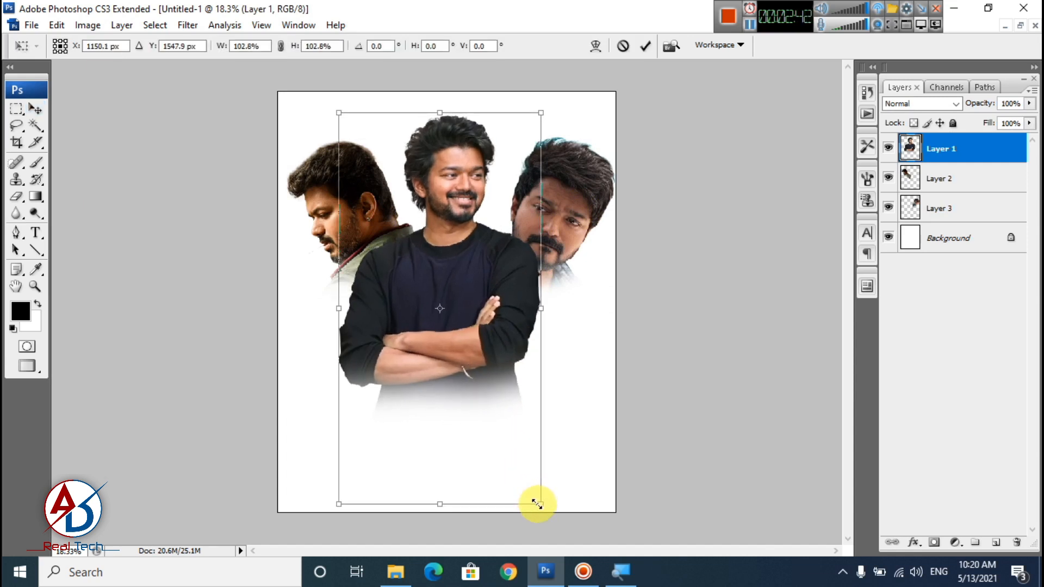
{"action": "left_click_drag", "start_coordinate": [467, 323], "coordinate": [470, 324]}
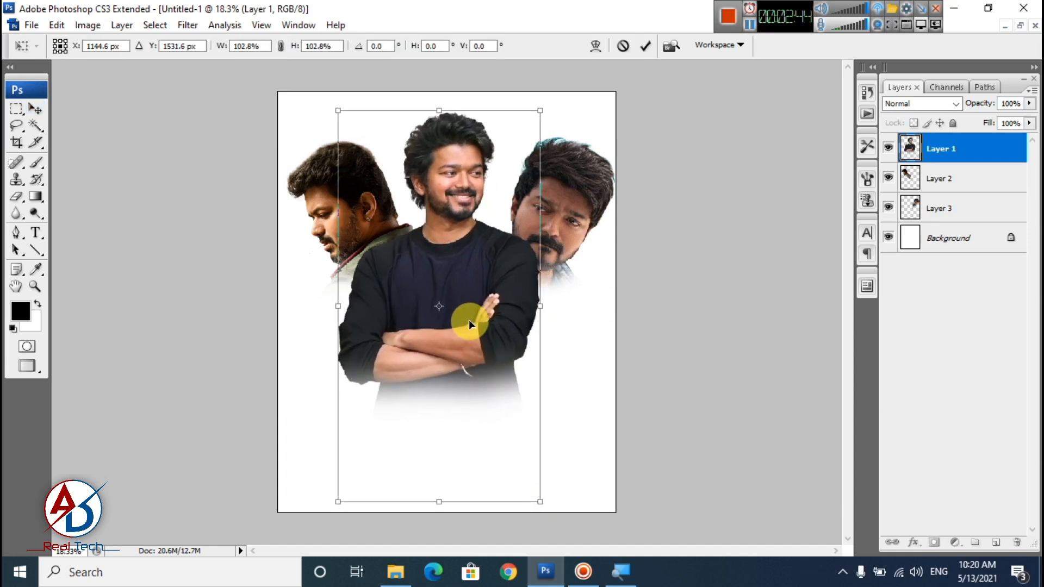
{"action": "left_click_drag", "start_coordinate": [540, 111], "coordinate": [560, 100]}
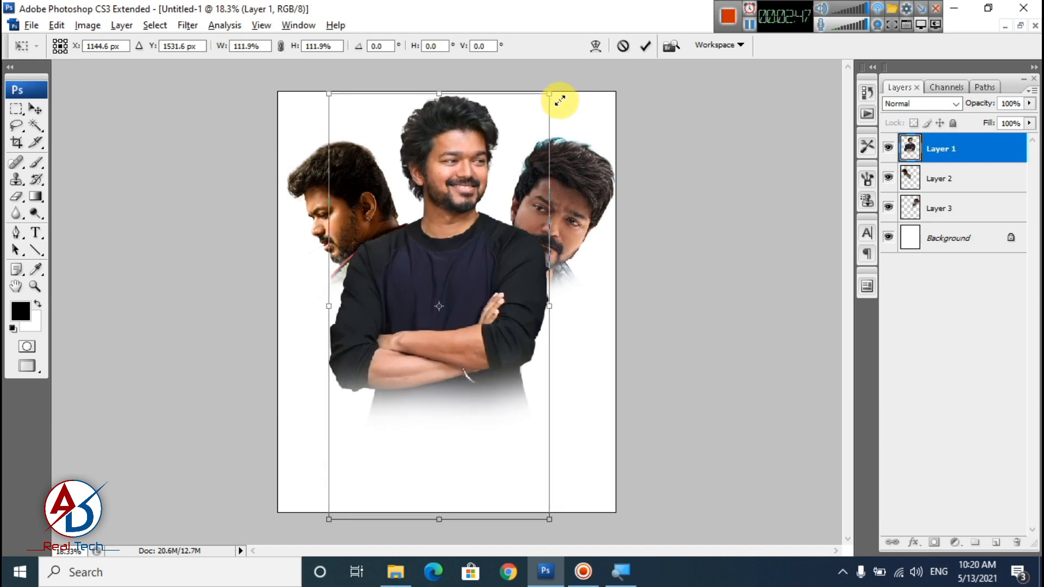
{"action": "double_click", "coordinate": [484, 231]}
- Raise the checked-shirt portrait, enlarge the green-jacket portrait to about 103% and move it closer to the central figure
{"action": "left_click_drag", "start_coordinate": [571, 210], "coordinate": [572, 187]}
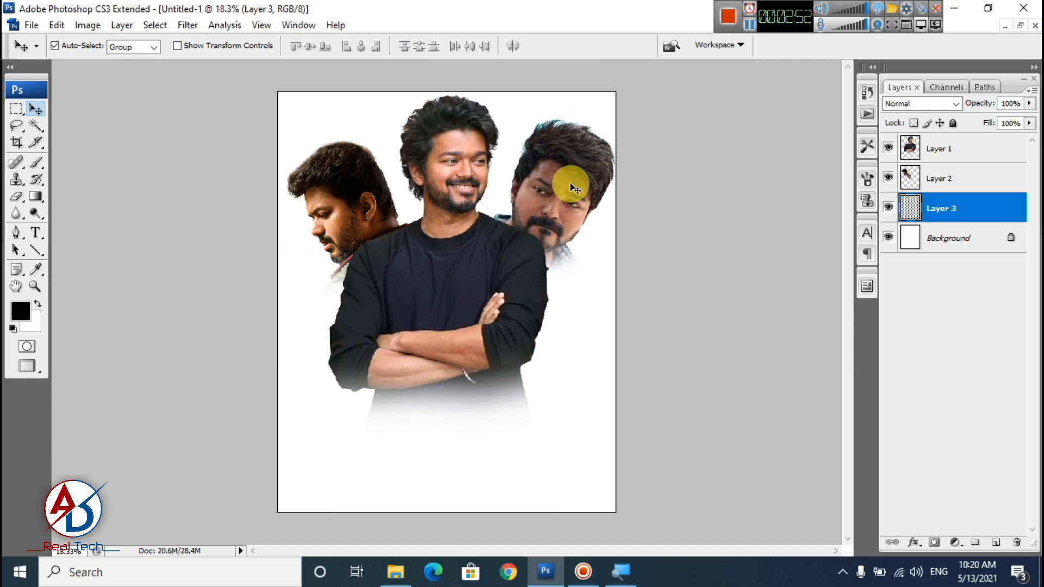
{"action": "left_click", "coordinate": [449, 310]}
{"action": "left_click", "coordinate": [359, 218]}
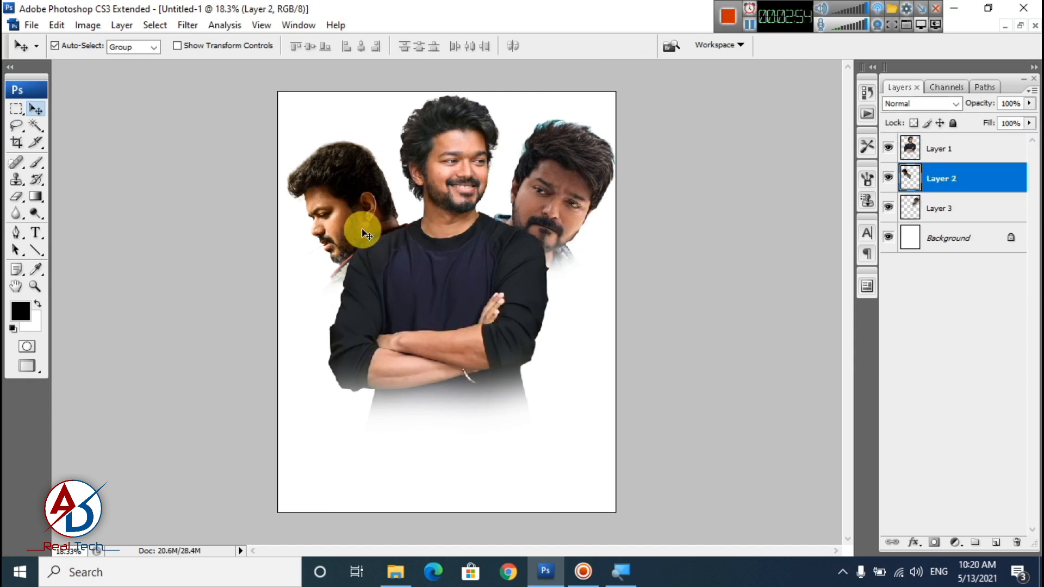
{"action": "key", "text": "ctrl+t"}
{"action": "left_click_drag", "start_coordinate": [286, 140], "coordinate": [279, 125]}
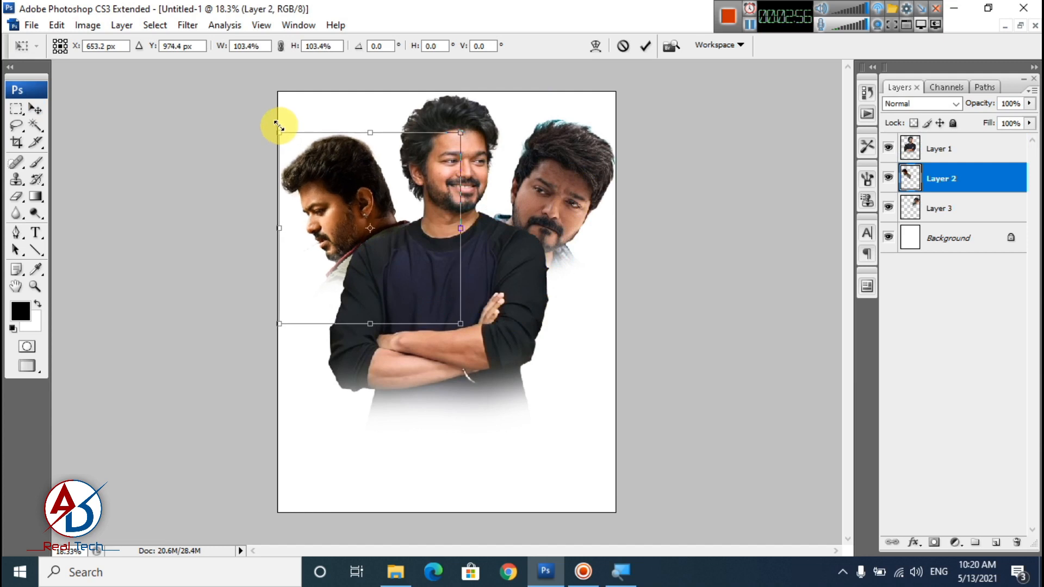
{"action": "left_click_drag", "start_coordinate": [347, 190], "coordinate": [353, 186]}
{"action": "key", "text": "Return"}
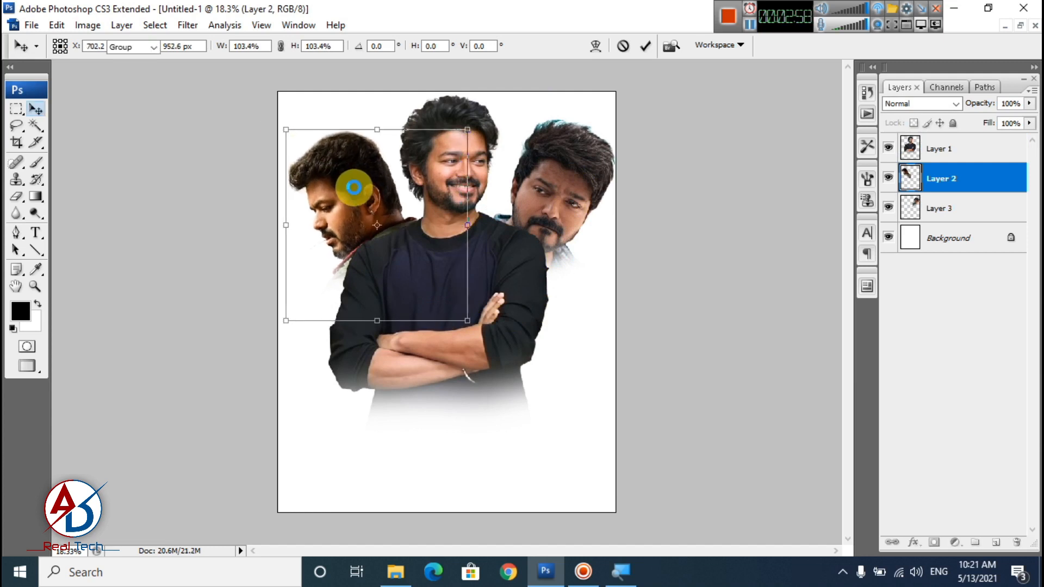
- Select the Background layer beneath the portraits
{"action": "left_click", "coordinate": [542, 261]}
{"action": "left_click", "coordinate": [473, 321]}
{"action": "left_click", "coordinate": [566, 214]}
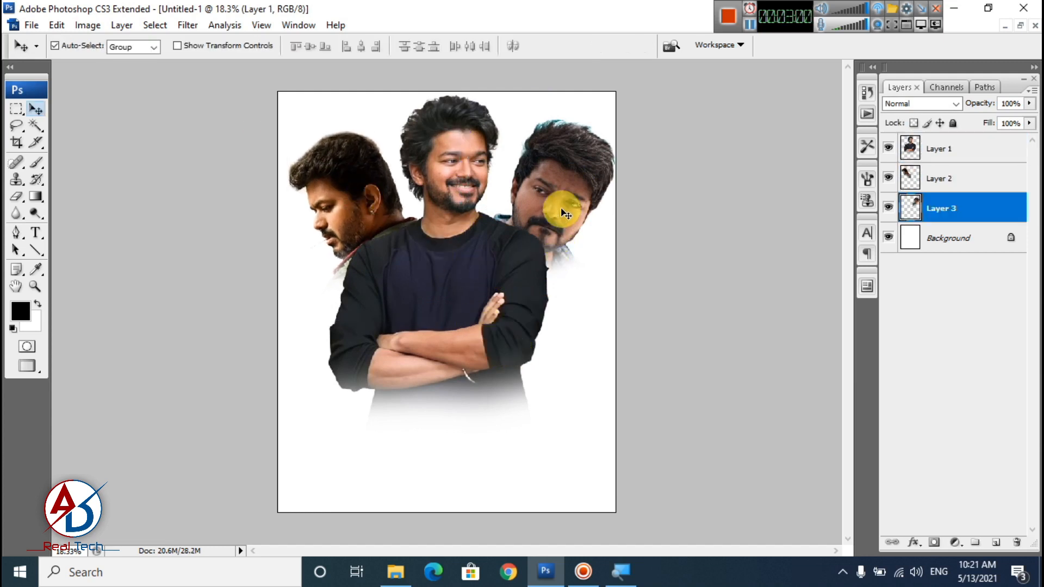
{"action": "left_click", "coordinate": [973, 239]}
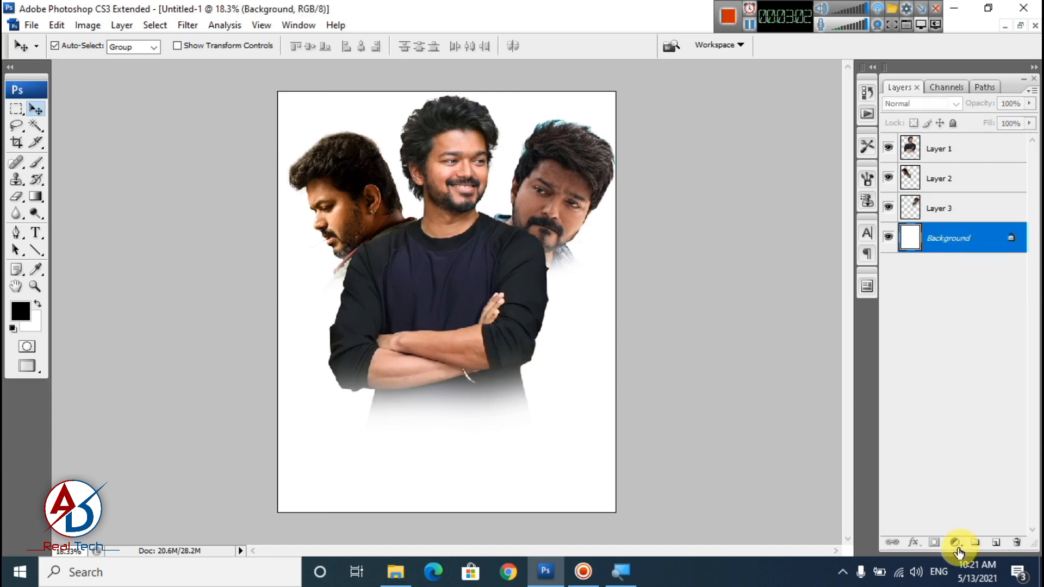
{"action": "left_click", "coordinate": [955, 543]}
{"action": "left_click", "coordinate": [957, 249]}
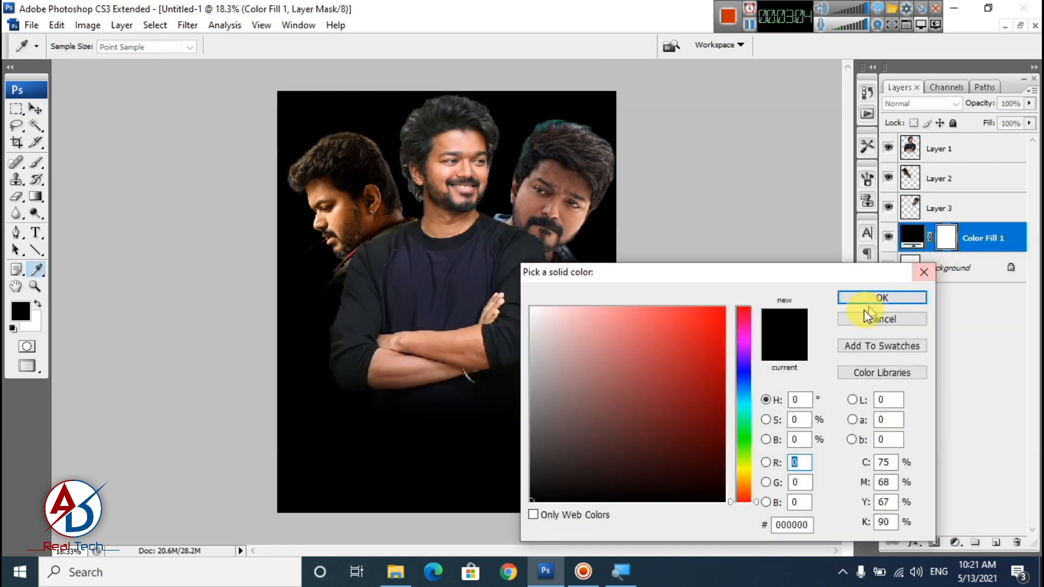
{"action": "left_click", "coordinate": [904, 320]}
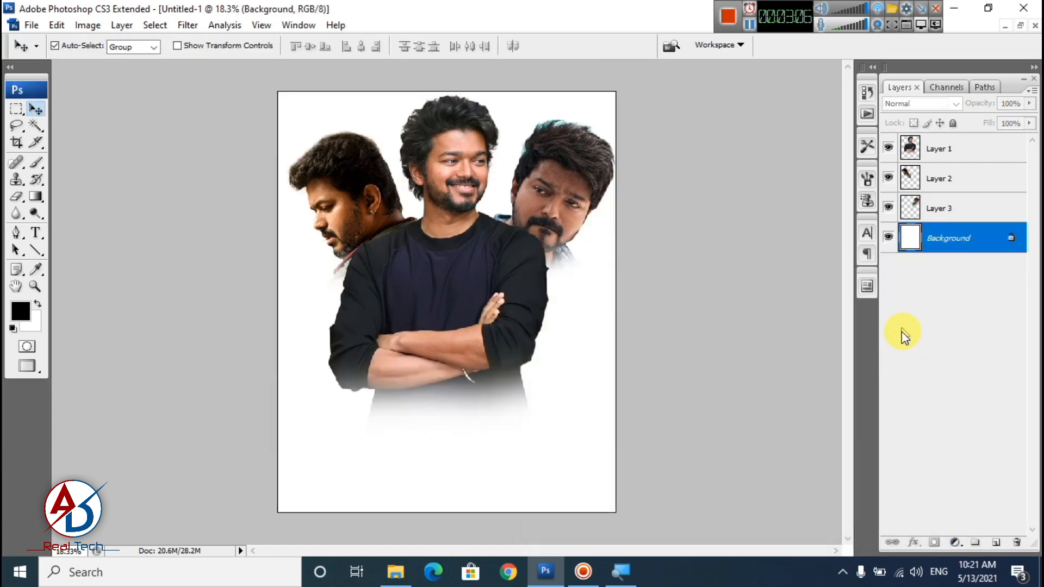
- Add a Gradient Fill layer above the Background using black Color to Transparent, Linear style, 90° angle and 100% scale
{"action": "left_click", "coordinate": [955, 543]}
{"action": "left_click", "coordinate": [932, 267]}
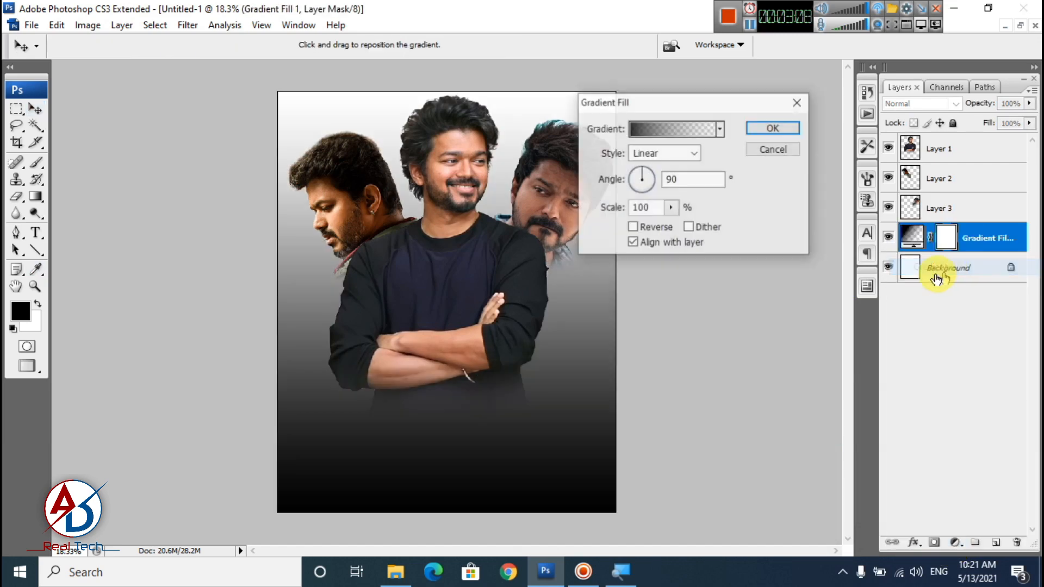
{"action": "left_click", "coordinate": [715, 130]}
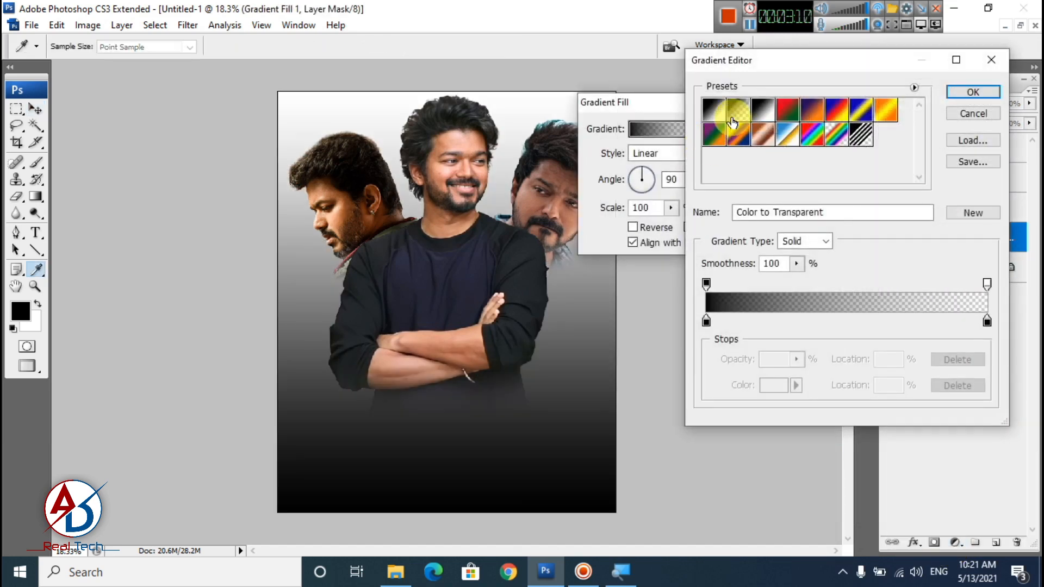
{"action": "left_click", "coordinate": [973, 93]}
{"action": "left_click_drag", "start_coordinate": [684, 105], "coordinate": [690, 173]}
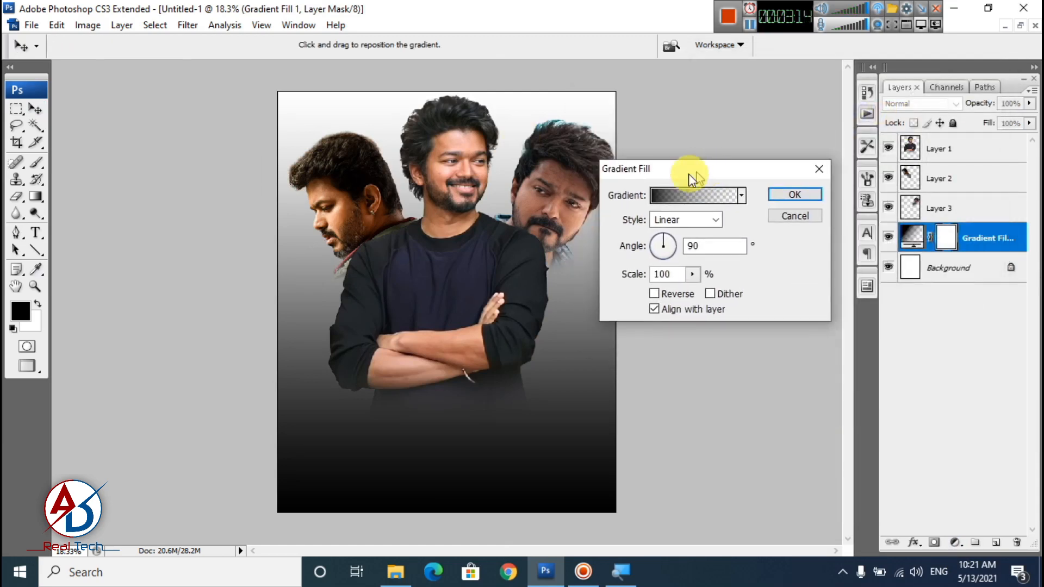
{"action": "left_click", "coordinate": [797, 197]}
{"action": "scroll", "coordinate": [418, 426], "scroll_direction": "down", "scroll_amount": 3}
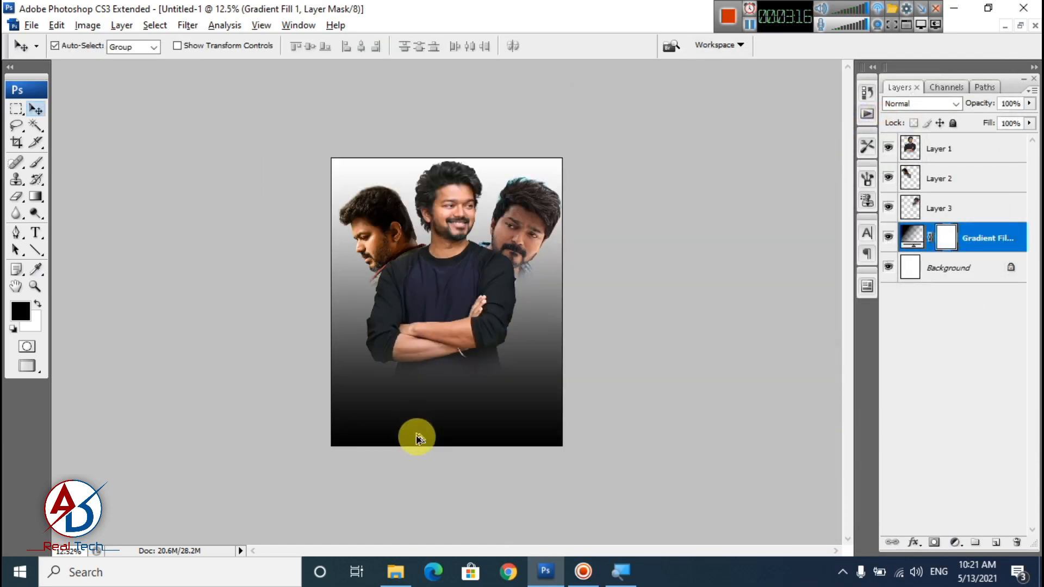
- Set the blend mode of the green-jacket and checked-shirt portrait layers to Overlay
{"action": "scroll", "coordinate": [415, 447], "scroll_direction": "up", "scroll_amount": 5}
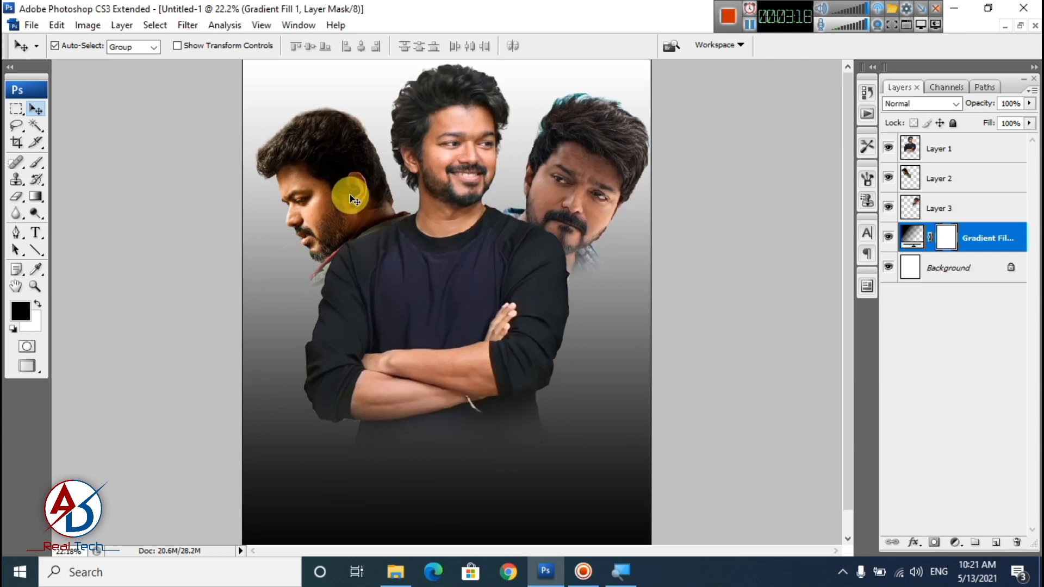
{"action": "left_click", "coordinate": [350, 193]}
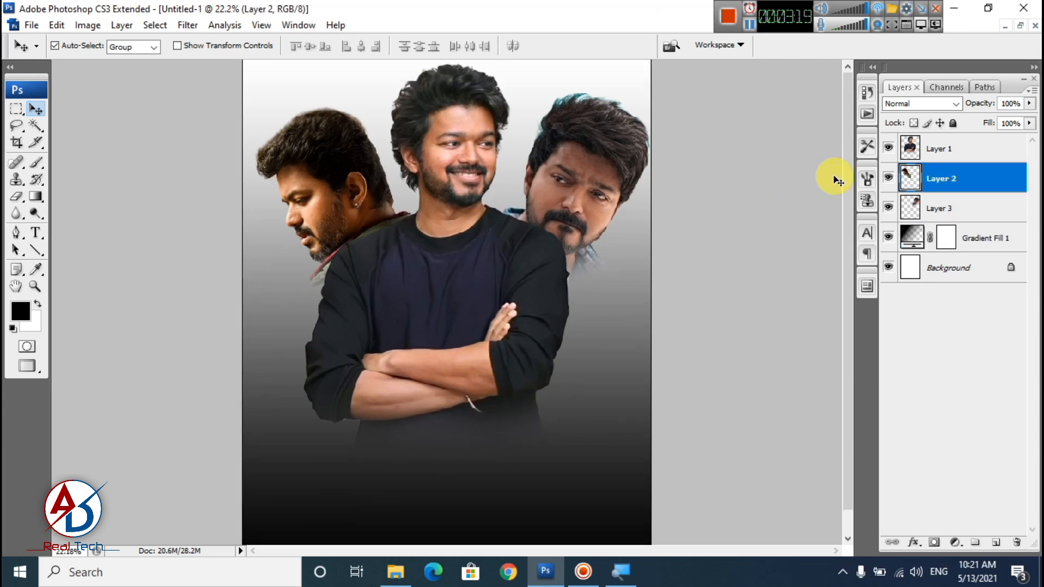
{"action": "left_click", "coordinate": [954, 104]}
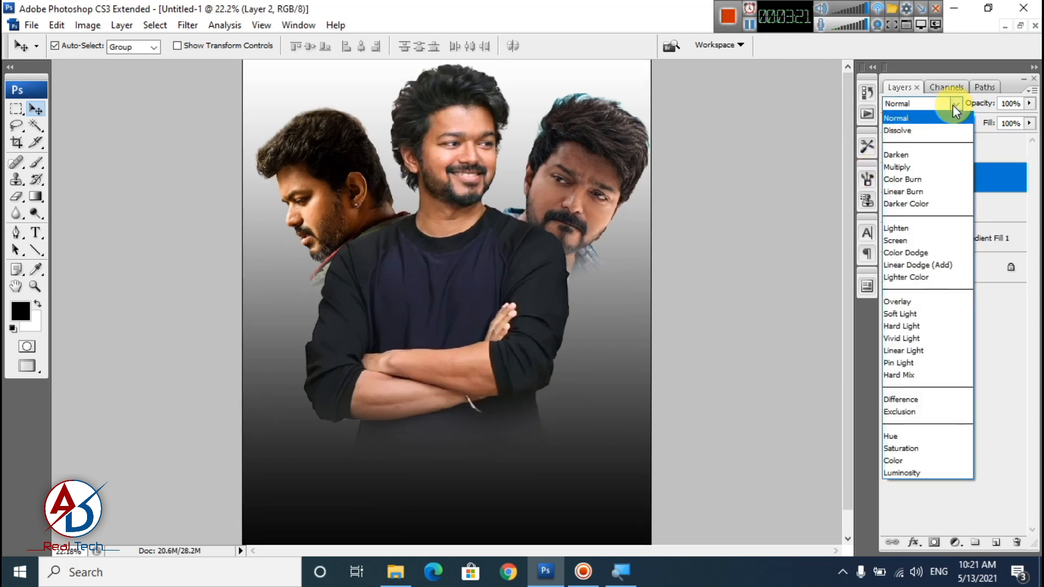
{"action": "left_click", "coordinate": [900, 303]}
{"action": "left_click", "coordinate": [597, 179]}
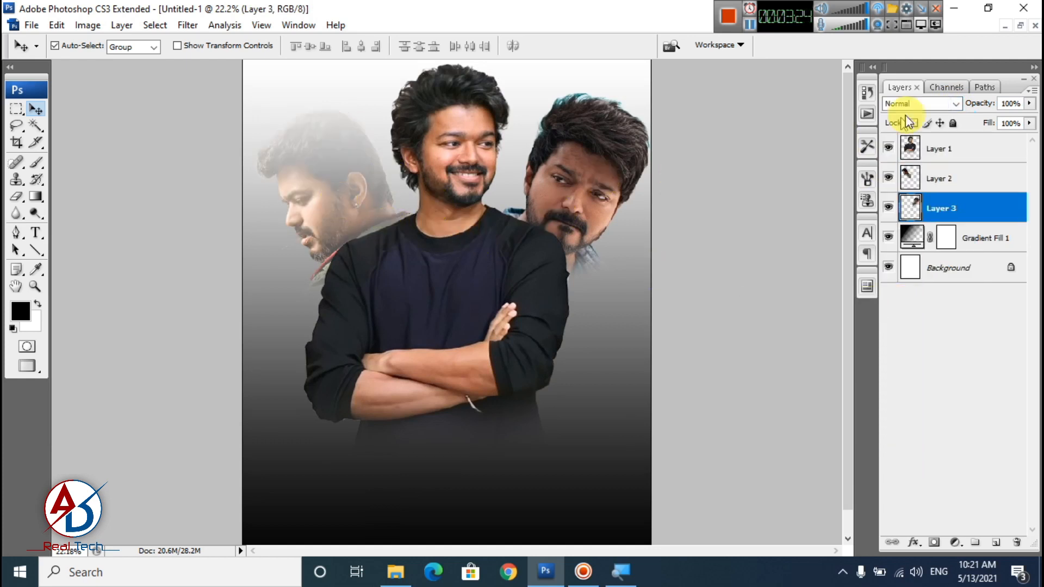
{"action": "left_click", "coordinate": [956, 102]}
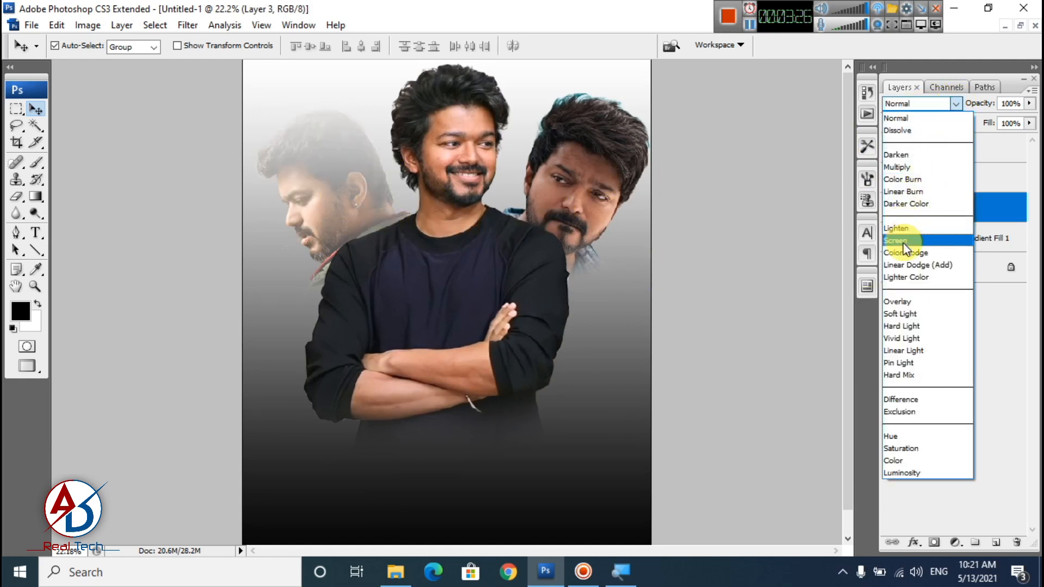
{"action": "left_click", "coordinate": [904, 300]}
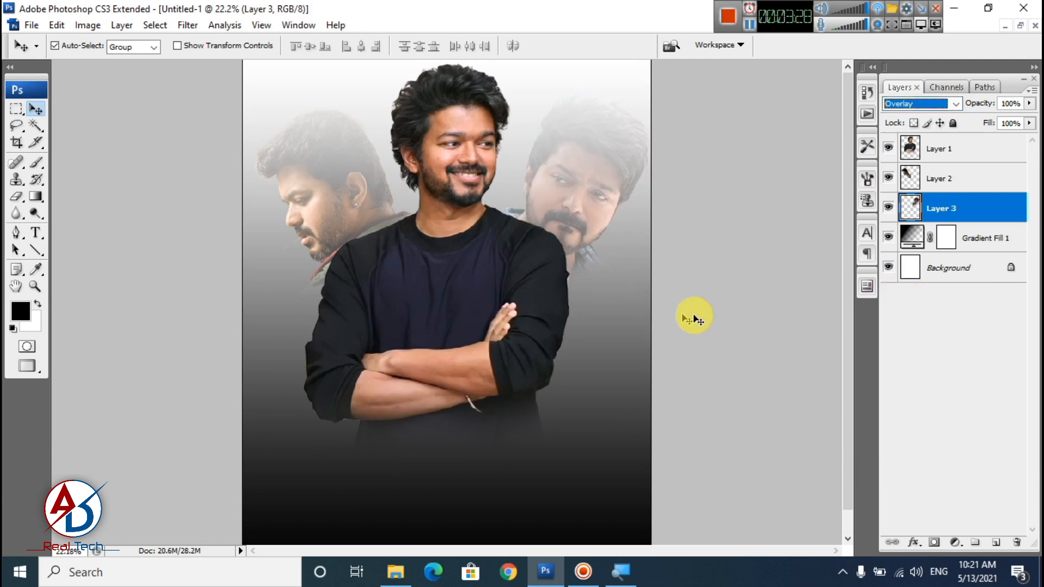
{"action": "left_click", "coordinate": [693, 316]}
- Enlarge the checked-shirt portrait proportionally to about 105% with Free Transform
{"action": "scroll", "coordinate": [433, 331], "scroll_direction": "down", "scroll_amount": 2}
{"action": "scroll", "coordinate": [425, 344], "scroll_direction": "up", "scroll_amount": 1}
{"action": "left_click", "coordinate": [576, 186]}
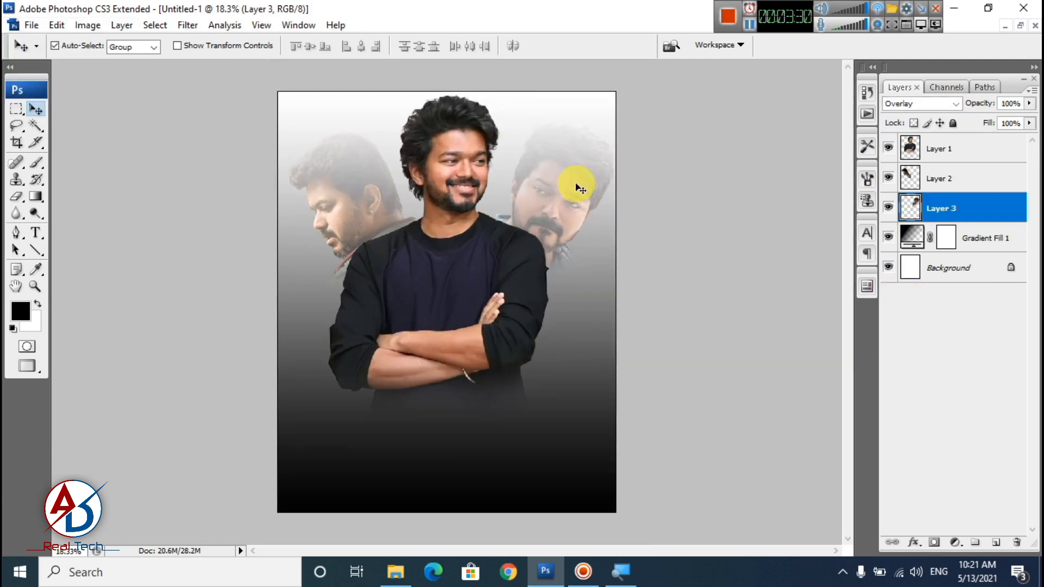
{"action": "key", "text": "ctrl+t"}
{"action": "left_click_drag", "start_coordinate": [618, 119], "coordinate": [620, 112]}
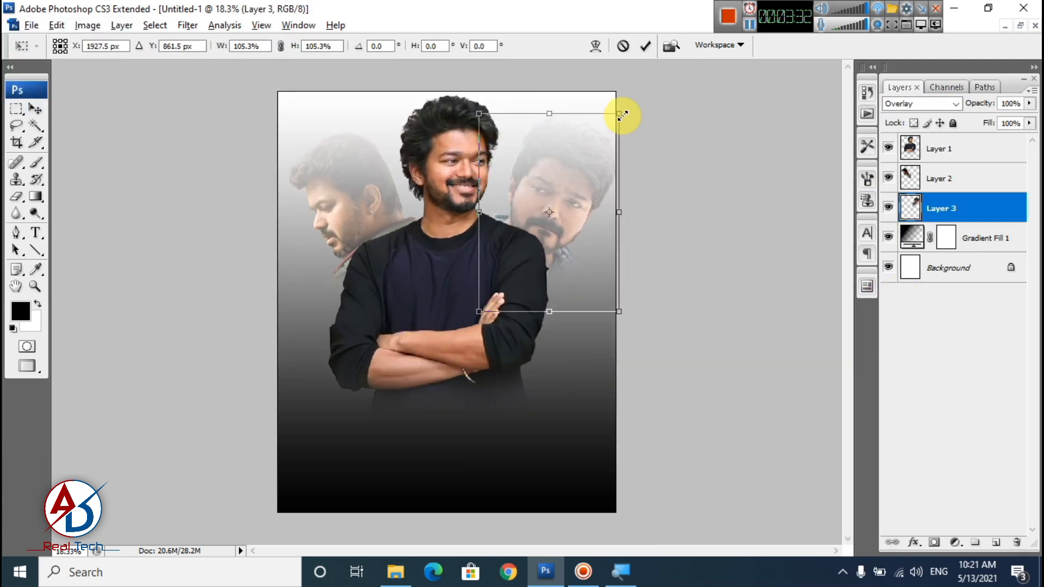
{"action": "key", "text": "Return"}
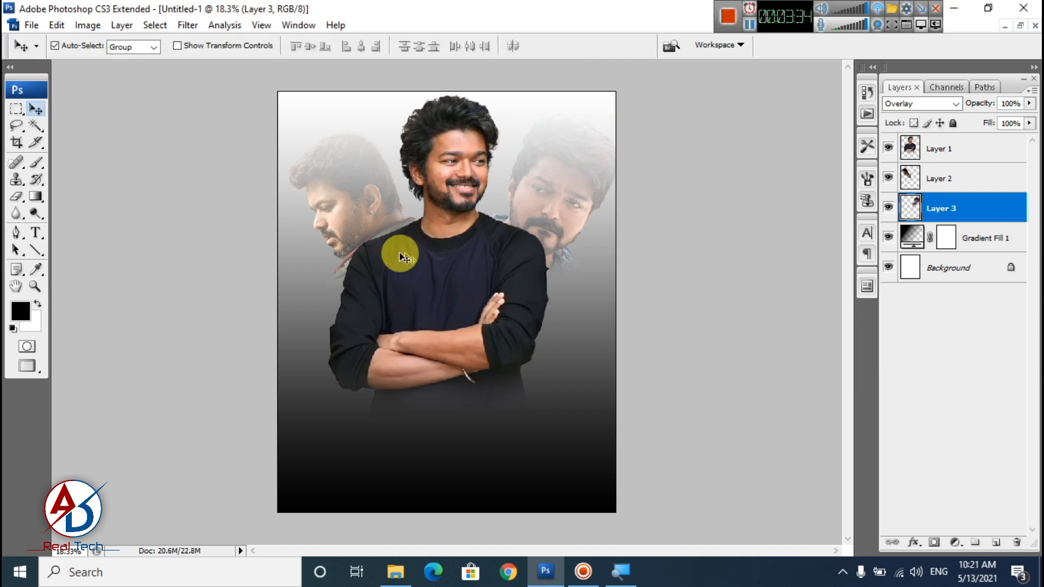
- Enlarge the green-jacket portrait proportionally to about 106% with Free Transform and move it slightly upward
{"action": "left_click", "coordinate": [356, 225]}
{"action": "key", "text": "ctrl+t"}
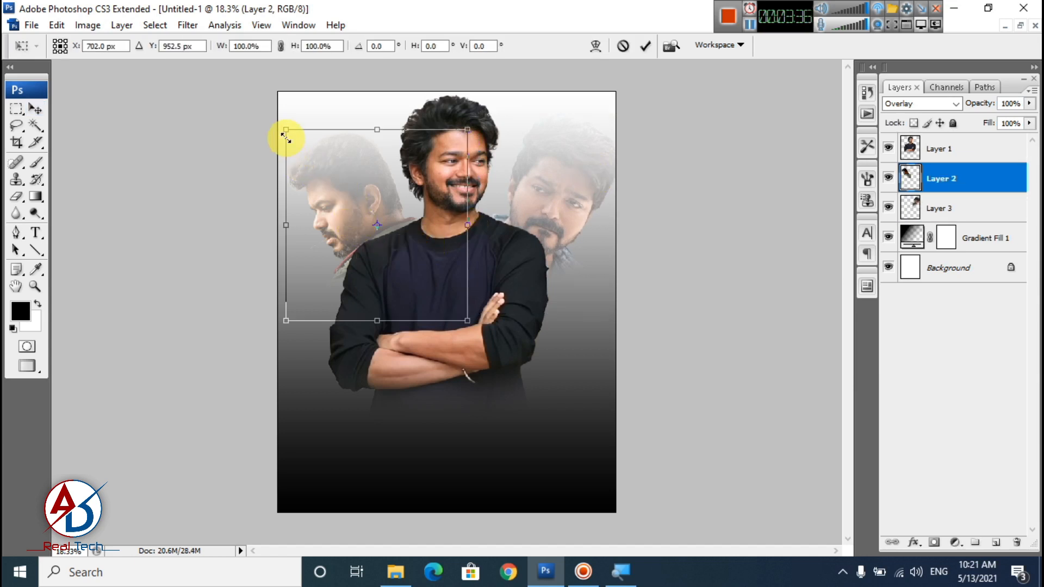
{"action": "left_click_drag", "start_coordinate": [286, 130], "coordinate": [279, 121]}
{"action": "left_click_drag", "start_coordinate": [348, 174], "coordinate": [349, 172]}
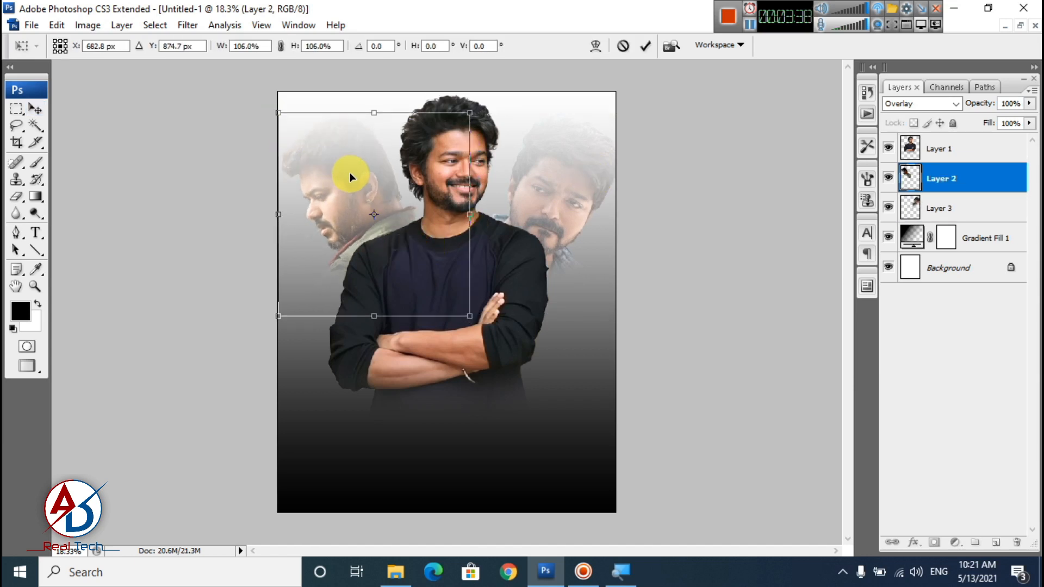
{"action": "key", "text": "Return"}
- Shrink the crossed-arms portrait proportionally to about 94% and shift it slightly right so more of the green-jacket portrait shows
{"action": "left_click", "coordinate": [478, 263]}
{"action": "key", "text": "ctrl+t"}
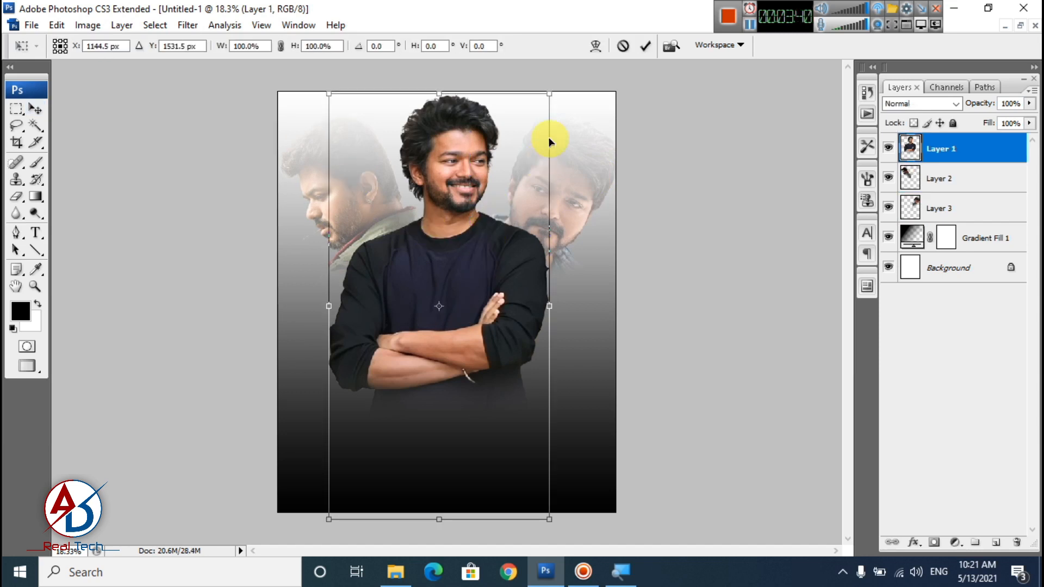
{"action": "left_click_drag", "start_coordinate": [546, 95], "coordinate": [531, 116]}
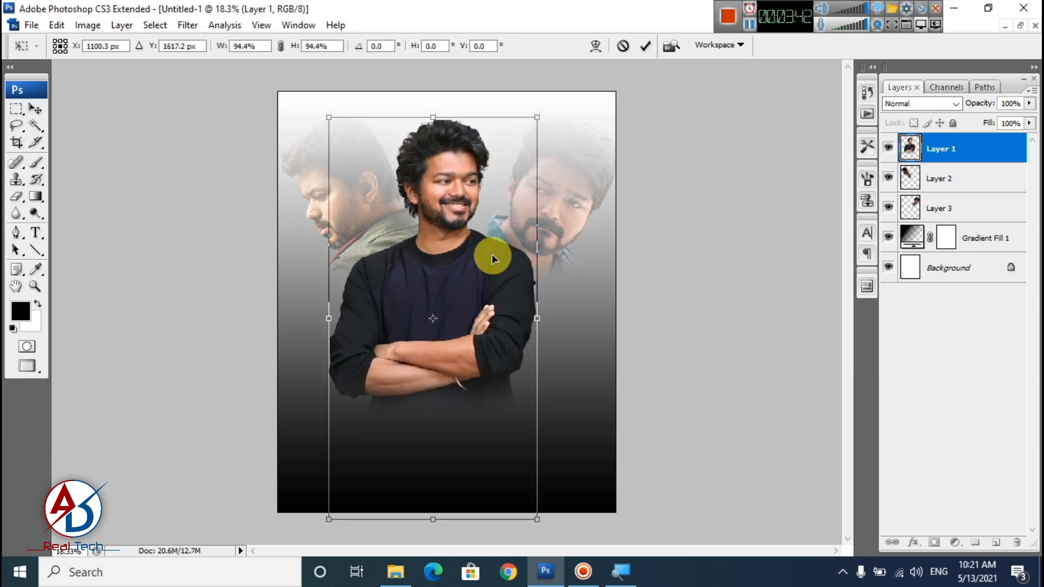
{"action": "left_click_drag", "start_coordinate": [494, 256], "coordinate": [500, 257]}
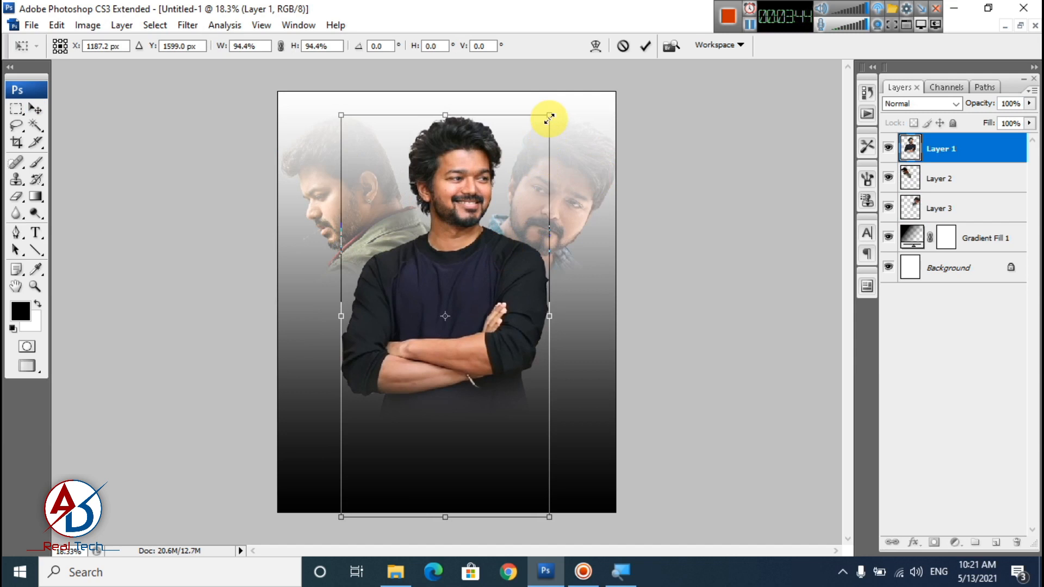
{"action": "key", "text": "Return"}
- Enlarge the crossed-arms portrait proportionally around its centre to about 103% with Free Transform
{"action": "left_click", "coordinate": [564, 181]}
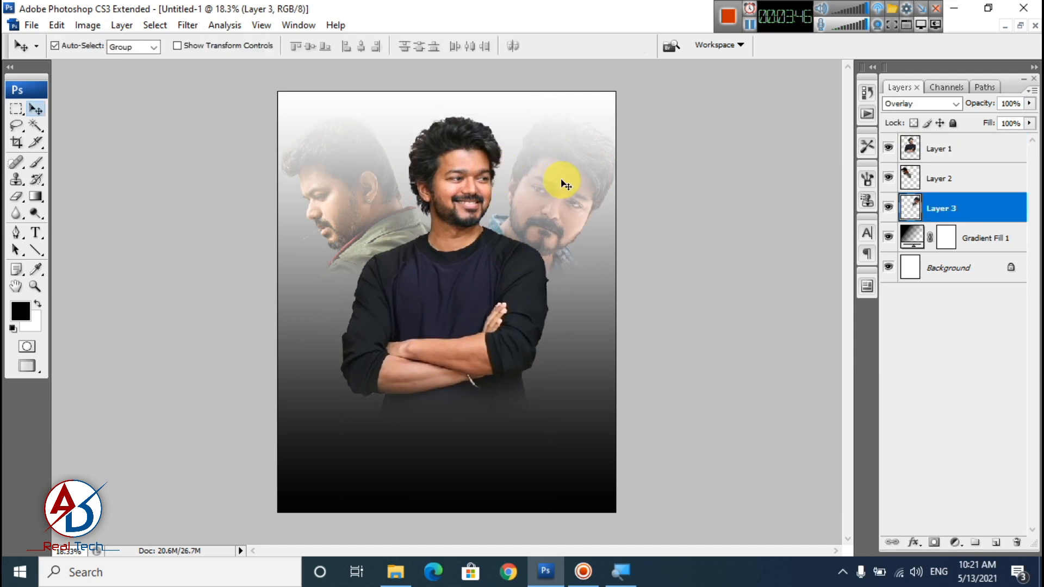
{"action": "left_click", "coordinate": [438, 329]}
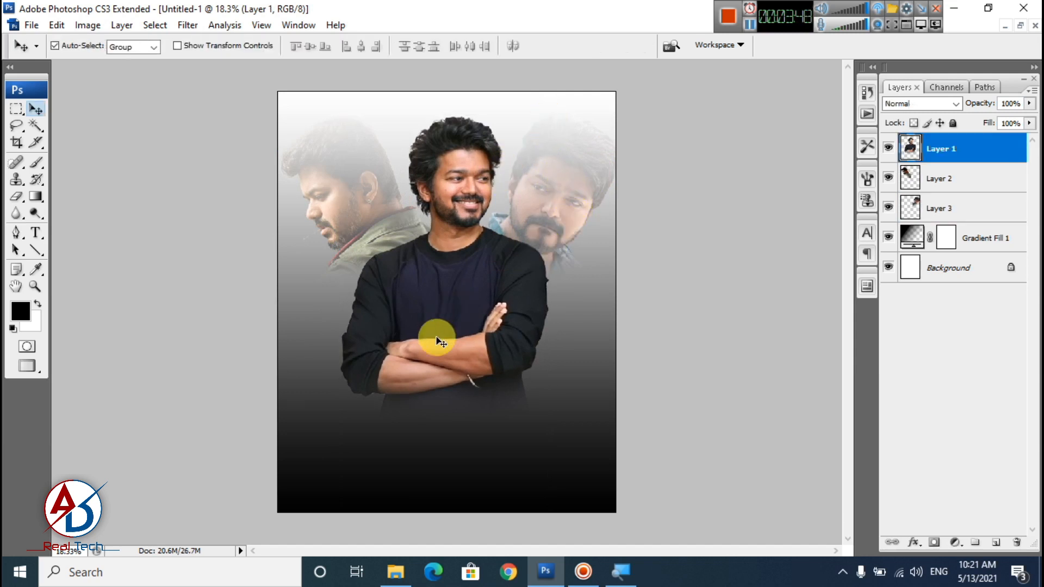
{"action": "key", "text": "ctrl+t"}
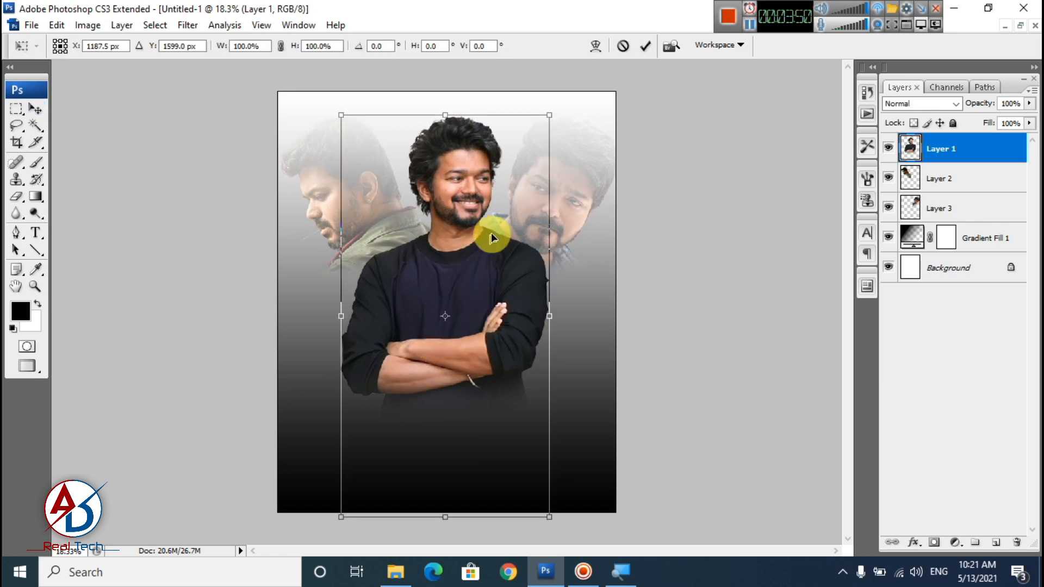
{"action": "left_click_drag", "start_coordinate": [552, 112], "coordinate": [558, 106]}
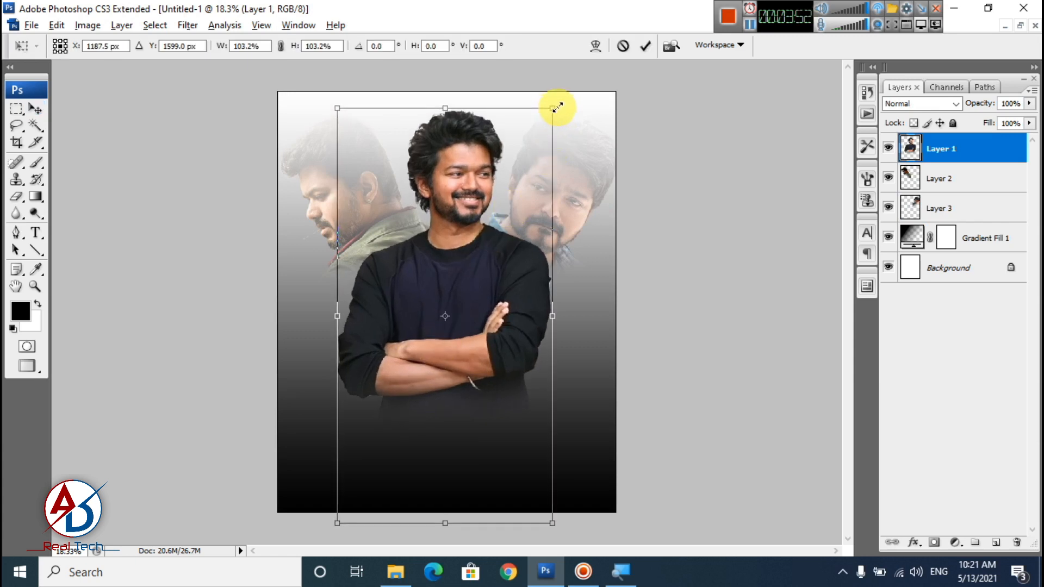
{"action": "key", "text": "Return"}
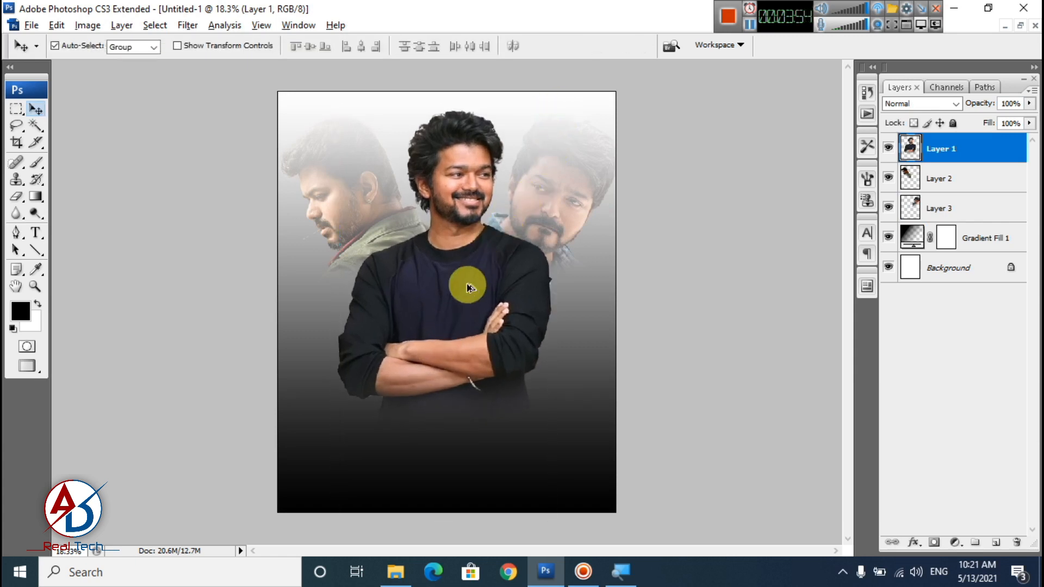
- Add a Hue/Saturation adjustment layer above all portraits with Hue +14, Saturation +15 and Lightness +3
{"action": "scroll", "coordinate": [464, 295], "scroll_direction": "down", "scroll_amount": 2}
{"action": "left_click", "coordinate": [955, 542]}
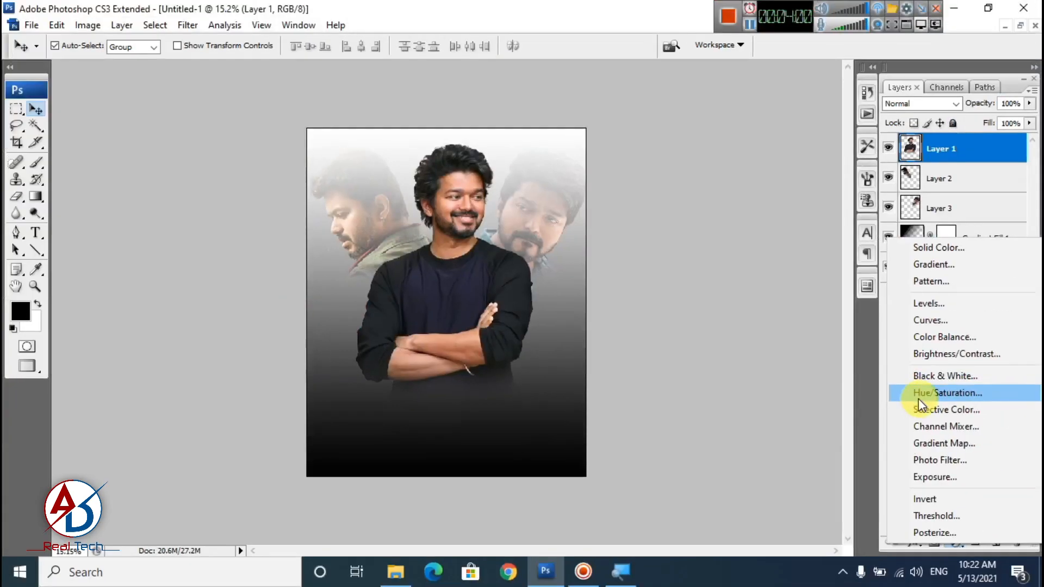
{"action": "left_click", "coordinate": [919, 396]}
{"action": "left_click_drag", "start_coordinate": [714, 181], "coordinate": [725, 187]}
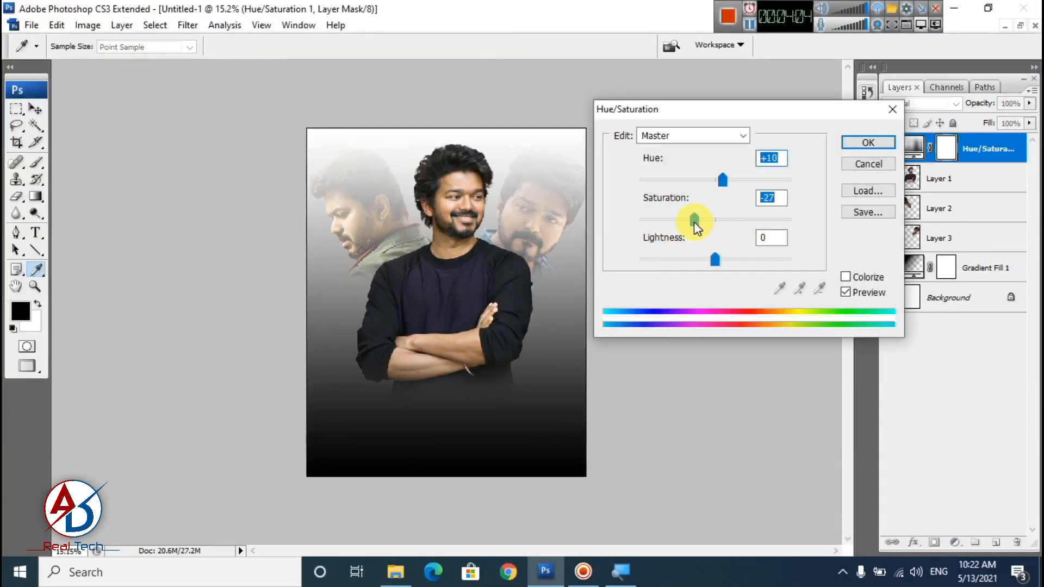
{"action": "left_click_drag", "start_coordinate": [697, 227], "coordinate": [720, 226]}
{"action": "left_click", "coordinate": [721, 255]}
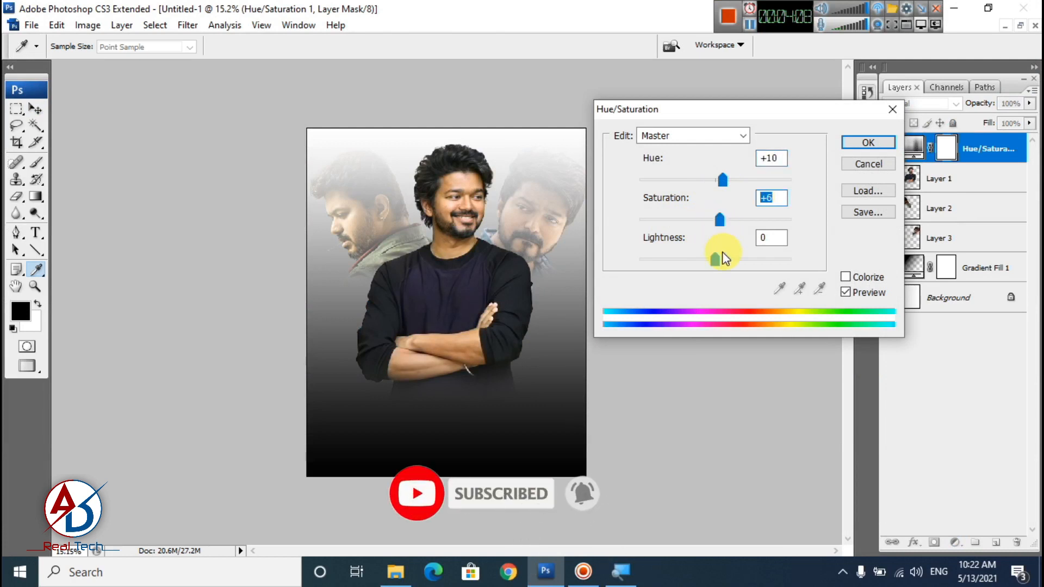
{"action": "mouse_move", "coordinate": [714, 263]}
{"action": "left_mouse_down"}
{"action": "mouse_move", "coordinate": [703, 263]}
{"action": "mouse_move", "coordinate": [719, 263]}
{"action": "left_mouse_up"}
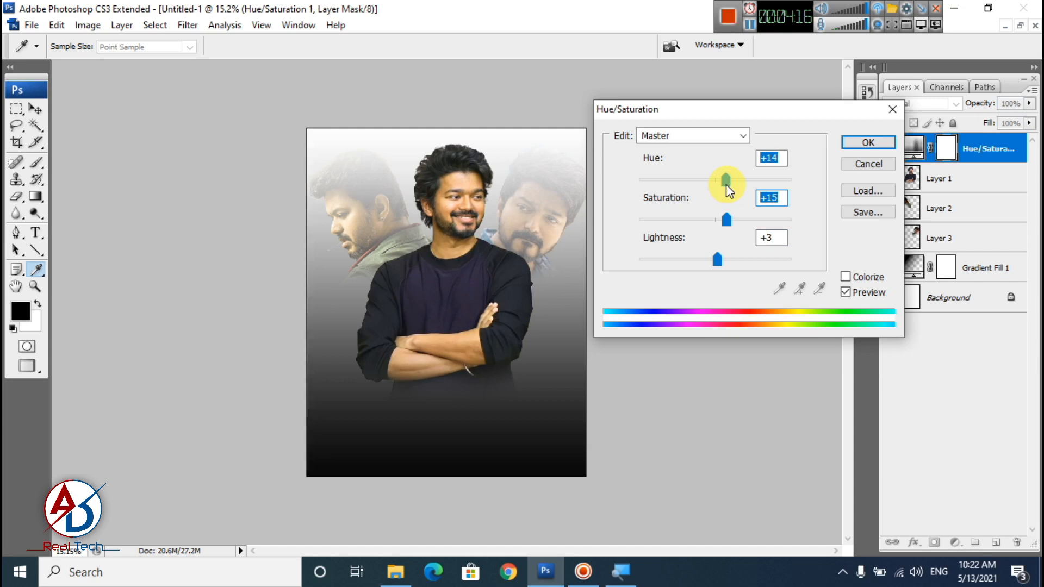
{"action": "left_click", "coordinate": [867, 143]}
- Examine the colour-adjusted composition at several zoom levels, checking how the three portraits blend into the gradient background
{"action": "scroll", "coordinate": [337, 328], "scroll_direction": "up", "scroll_amount": 6}
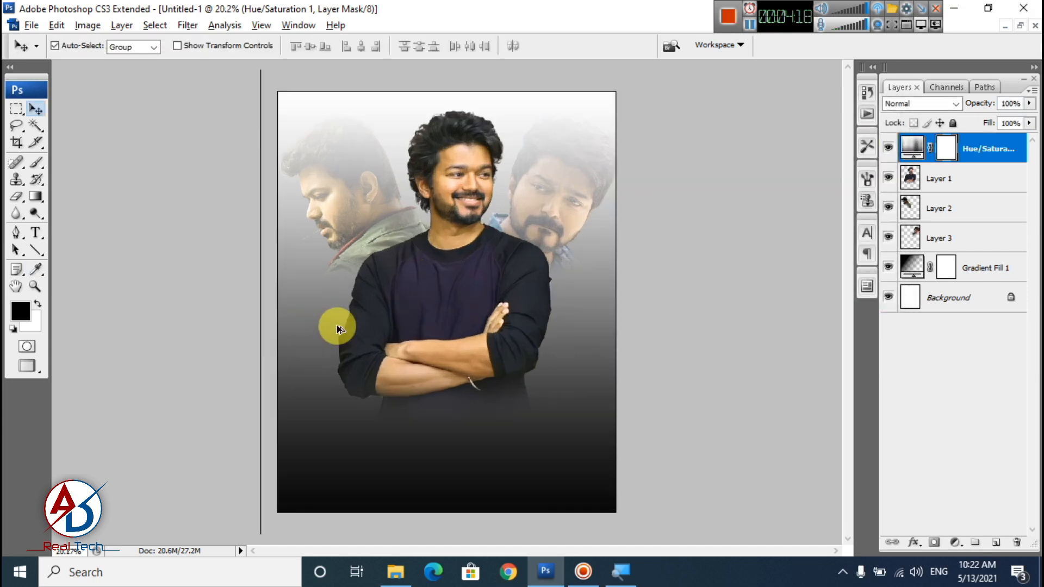
{"action": "scroll", "coordinate": [462, 294], "scroll_direction": "up", "scroll_amount": 1}
{"action": "scroll", "coordinate": [522, 309], "scroll_direction": "down", "scroll_amount": 4}
{"action": "scroll", "coordinate": [501, 354], "scroll_direction": "down", "scroll_amount": 2}
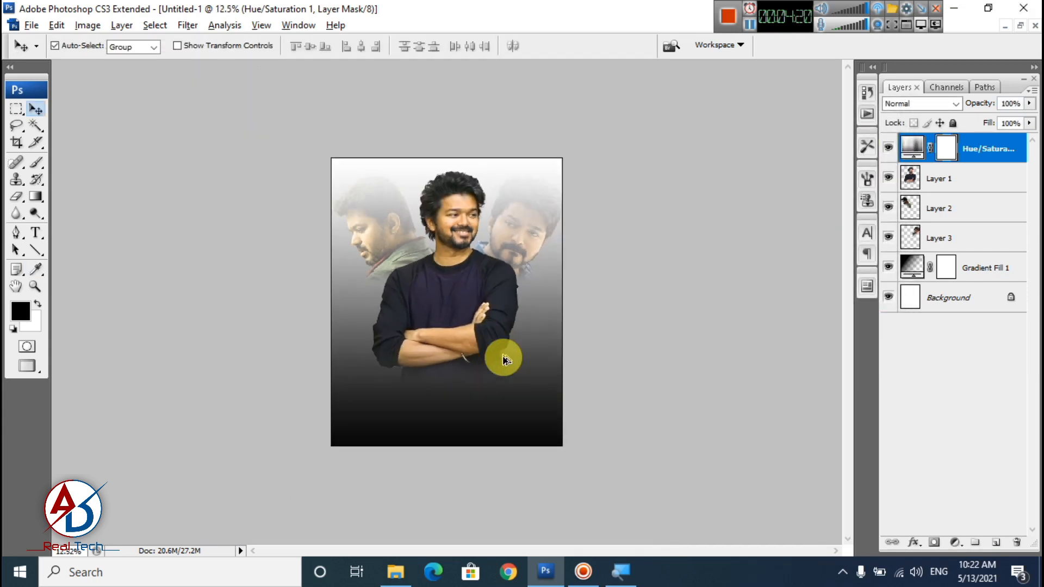
{"action": "scroll", "coordinate": [506, 385], "scroll_direction": "up", "scroll_amount": 1}
{"action": "scroll", "coordinate": [503, 392], "scroll_direction": "up", "scroll_amount": 1}
{"action": "scroll", "coordinate": [501, 391], "scroll_direction": "down", "scroll_amount": 2}
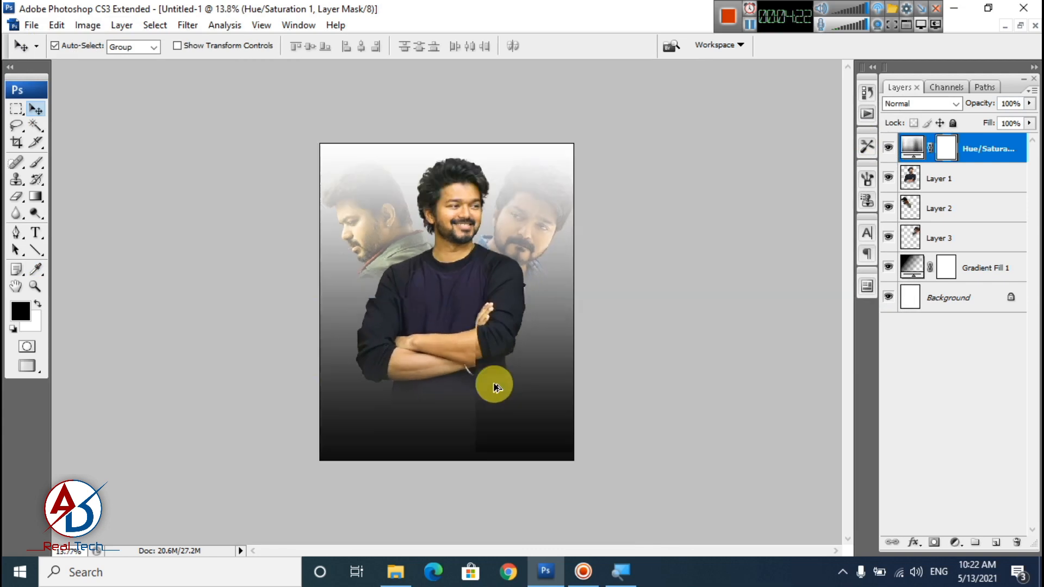
{"action": "scroll", "coordinate": [492, 383], "scroll_direction": "up", "scroll_amount": 1}
{"action": "scroll", "coordinate": [456, 400], "scroll_direction": "down", "scroll_amount": 2}
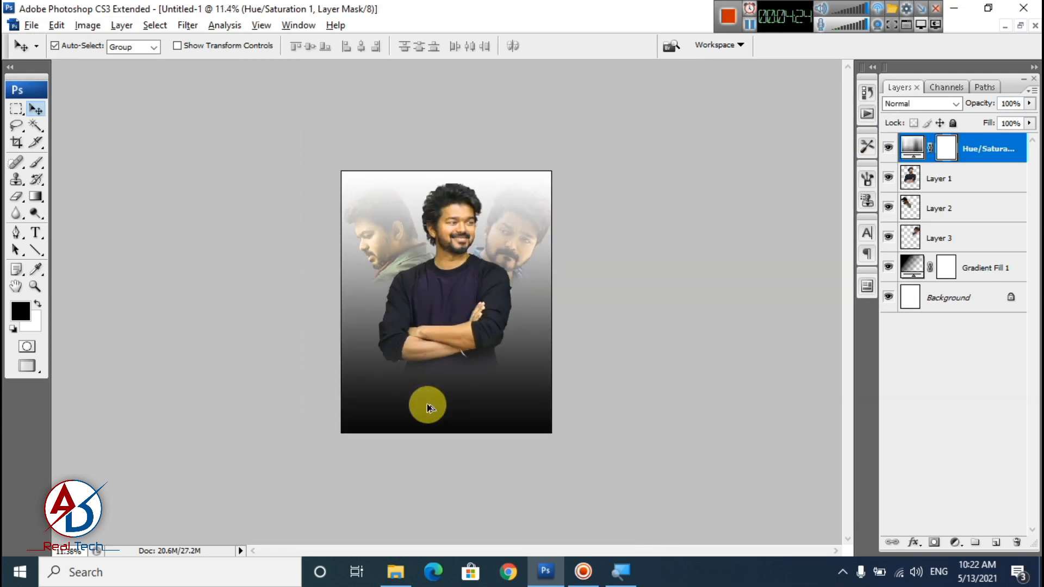
{"action": "scroll", "coordinate": [426, 405], "scroll_direction": "up", "scroll_amount": 2}
{"action": "scroll", "coordinate": [427, 406], "scroll_direction": "down", "scroll_amount": 1}
{"action": "scroll", "coordinate": [427, 407], "scroll_direction": "down", "scroll_amount": 1}
{"action": "scroll", "coordinate": [427, 406], "scroll_direction": "up", "scroll_amount": 1}
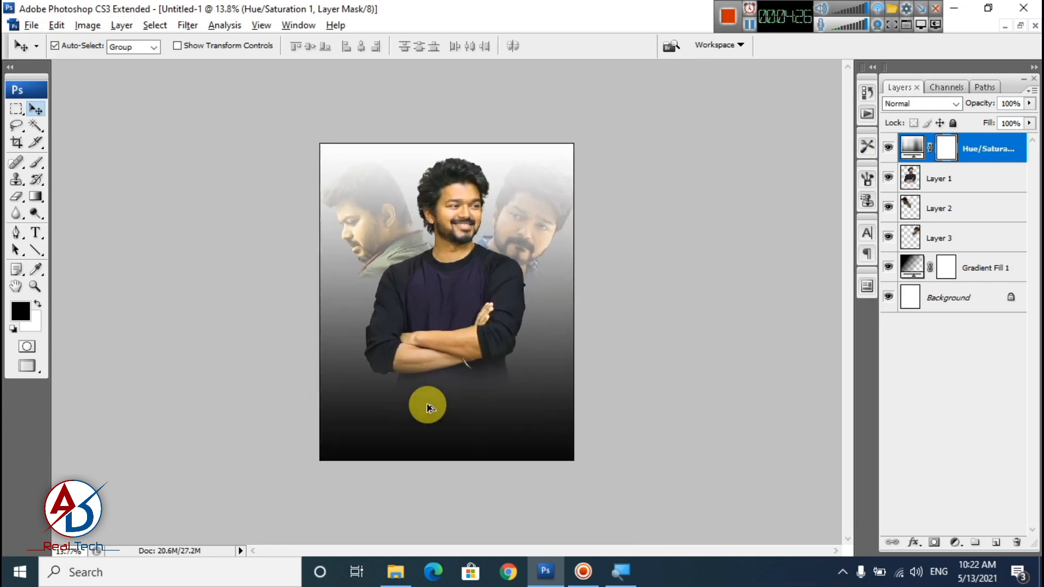
{"action": "scroll", "coordinate": [427, 406], "scroll_direction": "up", "scroll_amount": 1}
{"action": "scroll", "coordinate": [428, 408], "scroll_direction": "down", "scroll_amount": 1}
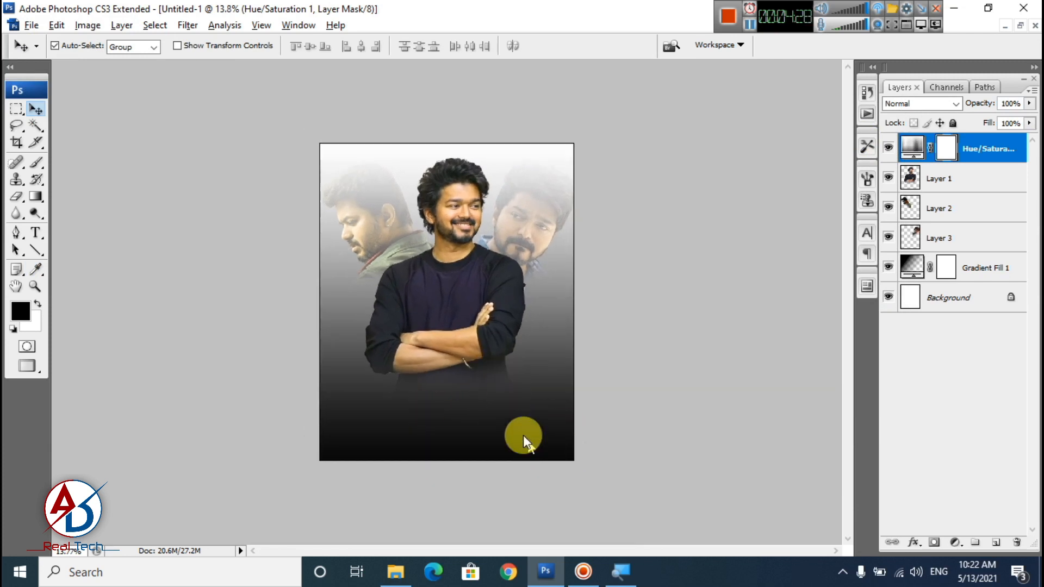
{"action": "scroll", "coordinate": [513, 421], "scroll_direction": "down", "scroll_amount": 1}
{"action": "scroll", "coordinate": [511, 413], "scroll_direction": "up", "scroll_amount": 1}
{"action": "scroll", "coordinate": [510, 409], "scroll_direction": "up", "scroll_amount": 1}
{"action": "scroll", "coordinate": [511, 364], "scroll_direction": "down", "scroll_amount": 2}
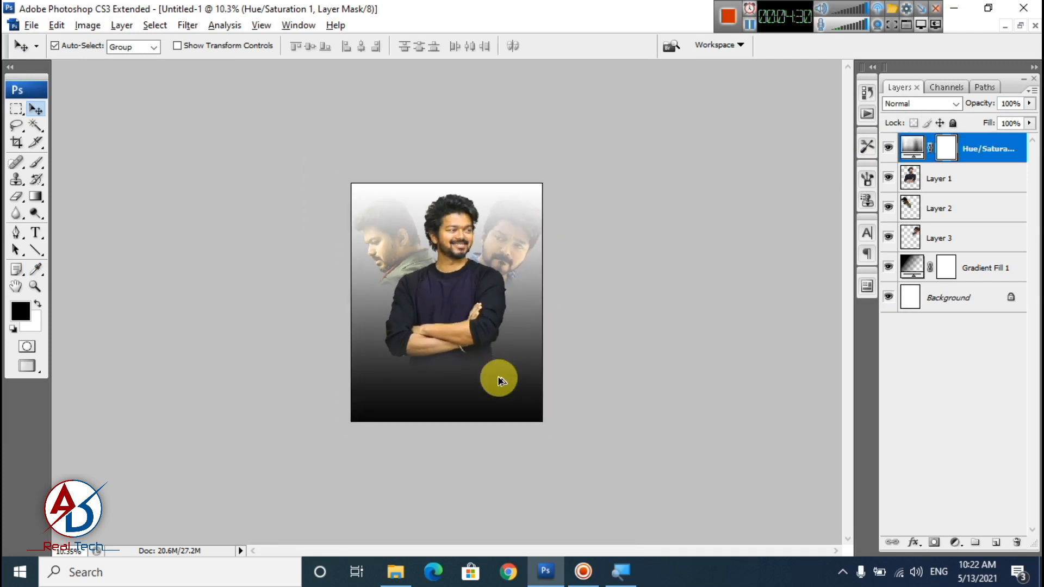
{"action": "scroll", "coordinate": [495, 376], "scroll_direction": "up", "scroll_amount": 1}
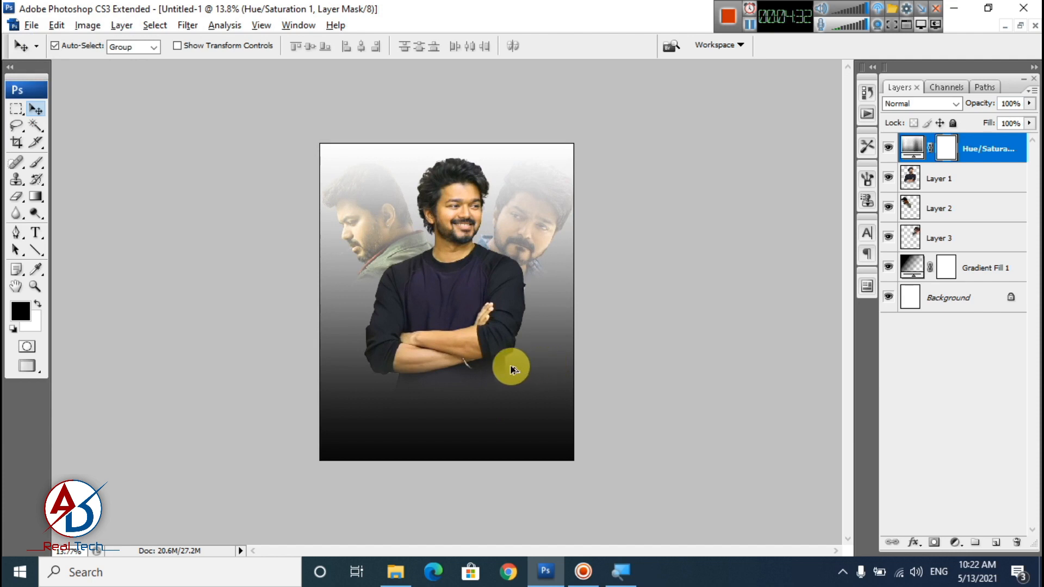
{"action": "scroll", "coordinate": [509, 370], "scroll_direction": "up", "scroll_amount": 1}
{"action": "scroll", "coordinate": [513, 371], "scroll_direction": "down", "scroll_amount": 1}
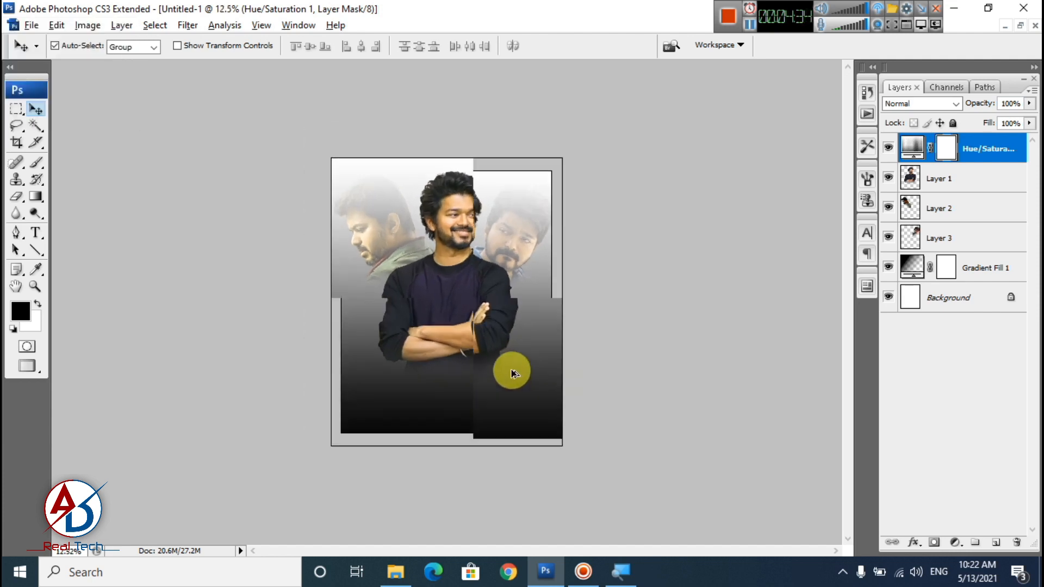
{"action": "scroll", "coordinate": [510, 368], "scroll_direction": "up", "scroll_amount": 1}
{"action": "scroll", "coordinate": [513, 374], "scroll_direction": "up", "scroll_amount": 2}
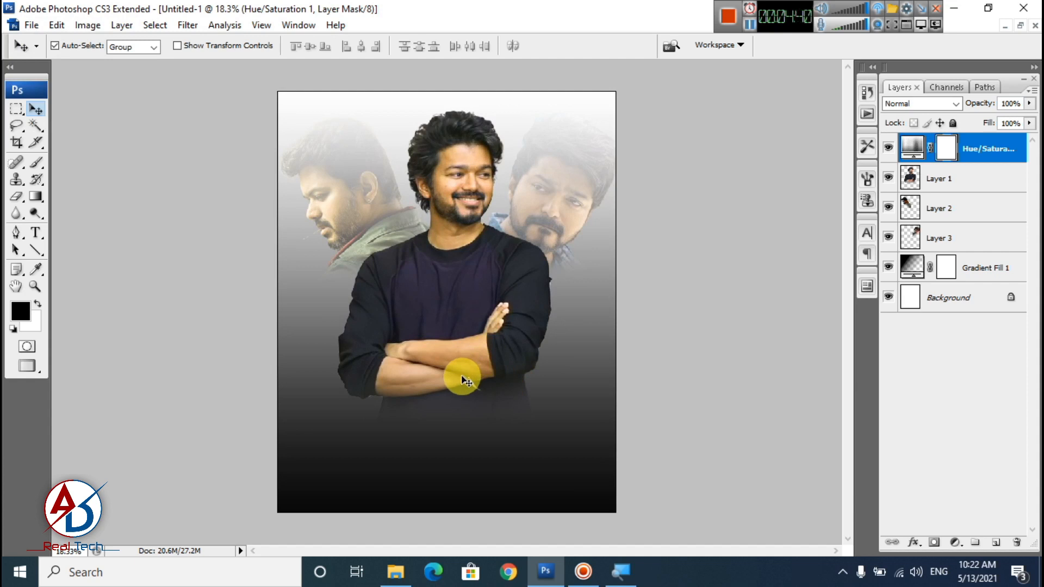
{"action": "scroll", "coordinate": [422, 426], "scroll_direction": "down", "scroll_amount": 1}
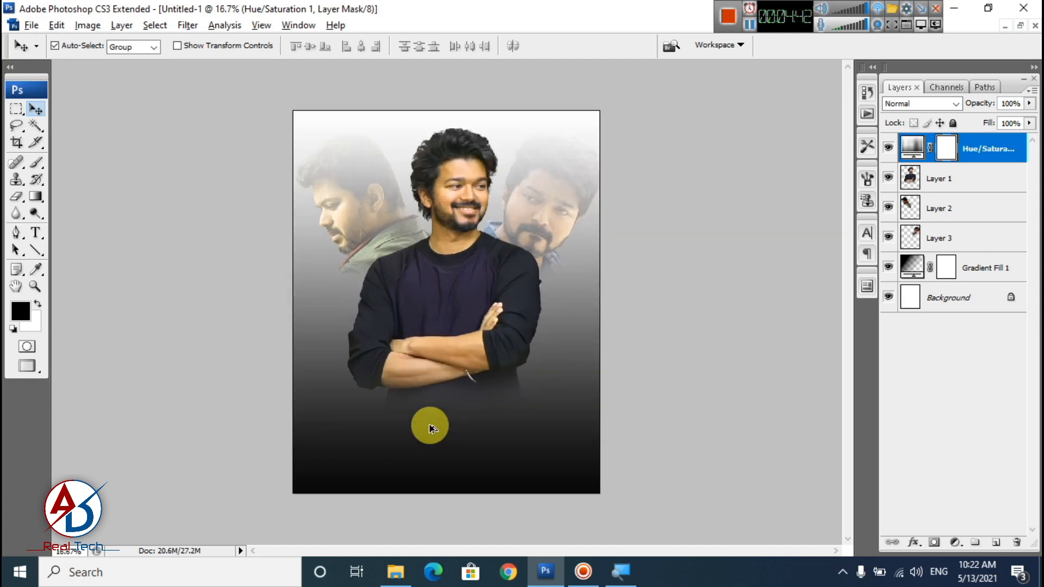
{"action": "scroll", "coordinate": [430, 428], "scroll_direction": "up", "scroll_amount": 1}
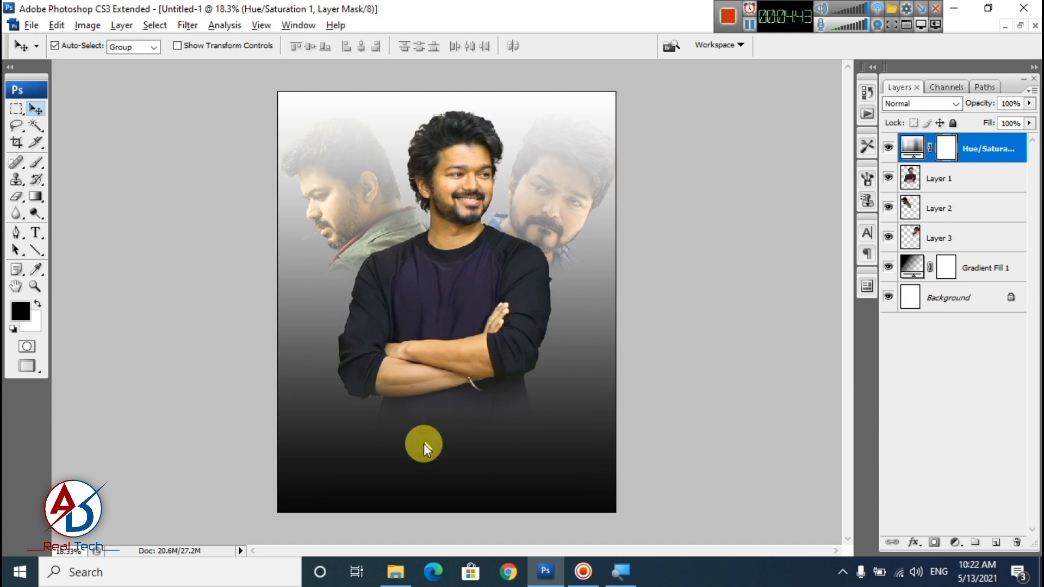
- Add a text layer reading "Happy" over the poster's lower left area in Frank-n-Plank Regular at 49.86 pt
{"action": "left_click", "coordinate": [37, 234]}
{"action": "left_click", "coordinate": [160, 46]}
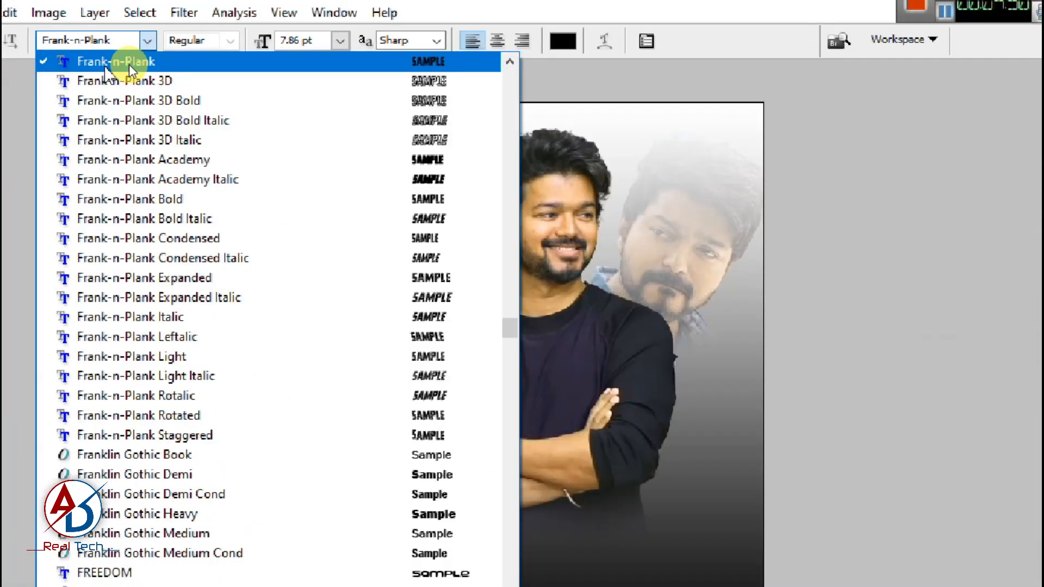
{"action": "left_click", "coordinate": [129, 64]}
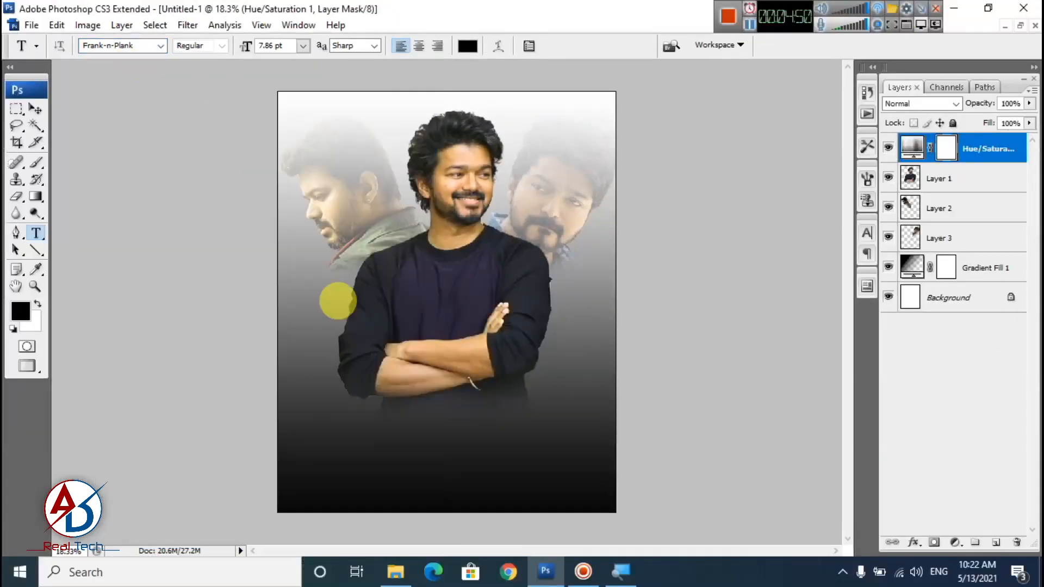
{"action": "left_click", "coordinate": [296, 419]}
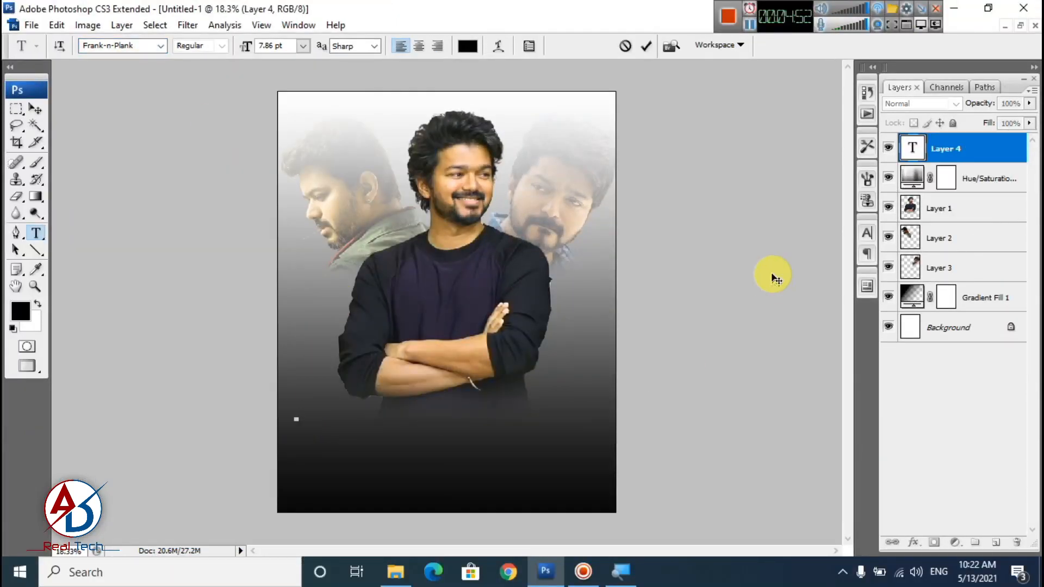
{"action": "left_click", "coordinate": [867, 233]}
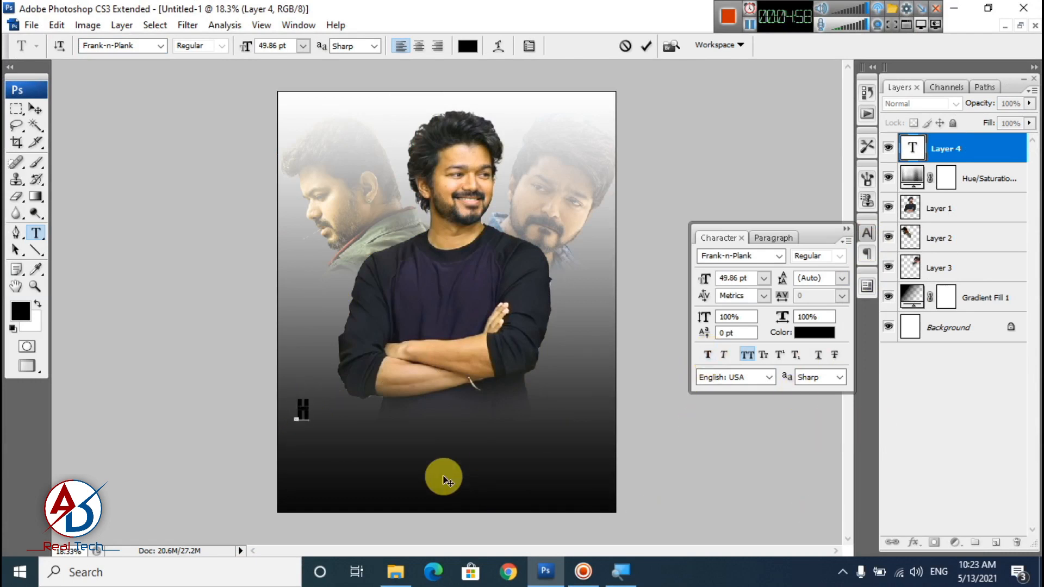
- Recolour the whole HAPPY text to white and commit the text edit
{"action": "key", "text": "ctrl+a"}
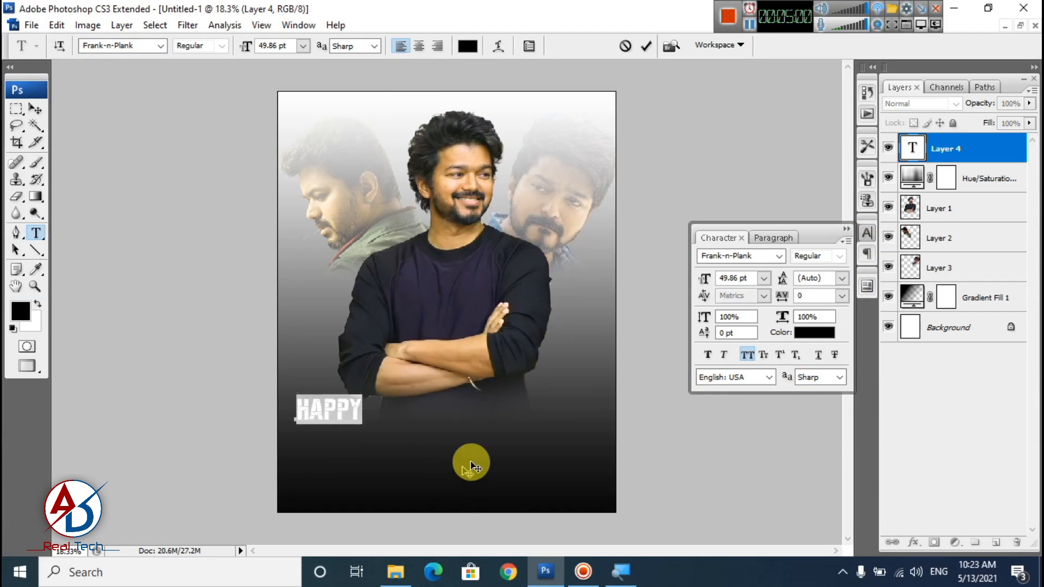
{"action": "left_click", "coordinate": [815, 332]}
{"action": "left_click_drag", "start_coordinate": [634, 339], "coordinate": [460, 286]}
{"action": "left_click", "coordinate": [881, 297]}
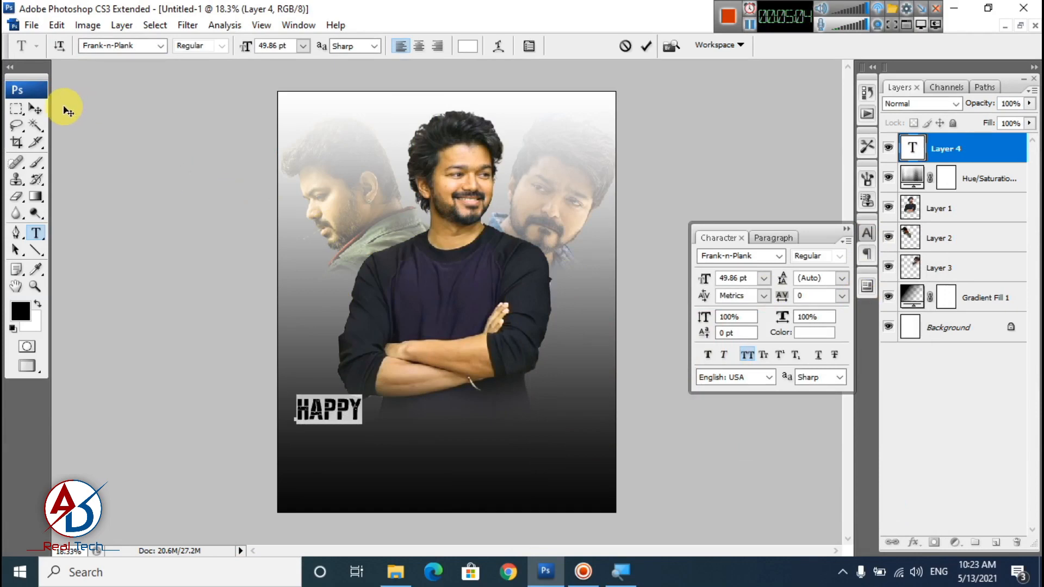
{"action": "left_click", "coordinate": [40, 108]}
- Scale the HAPPY text proportionally to about 183% and place it beside the crossed arms near the poster's left edge
{"action": "scroll", "coordinate": [413, 462], "scroll_direction": "up", "scroll_amount": 5}
{"action": "left_click_drag", "start_coordinate": [419, 483], "coordinate": [633, 276]}
{"action": "left_click_drag", "start_coordinate": [258, 383], "coordinate": [243, 358]}
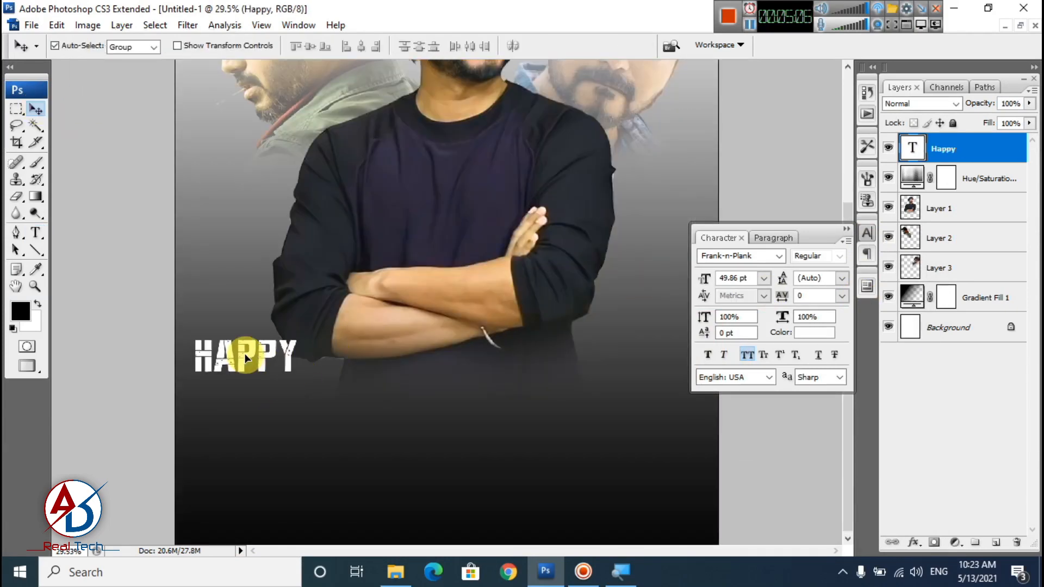
{"action": "key", "text": "ctrl+t"}
{"action": "left_click_drag", "start_coordinate": [294, 379], "coordinate": [315, 356]}
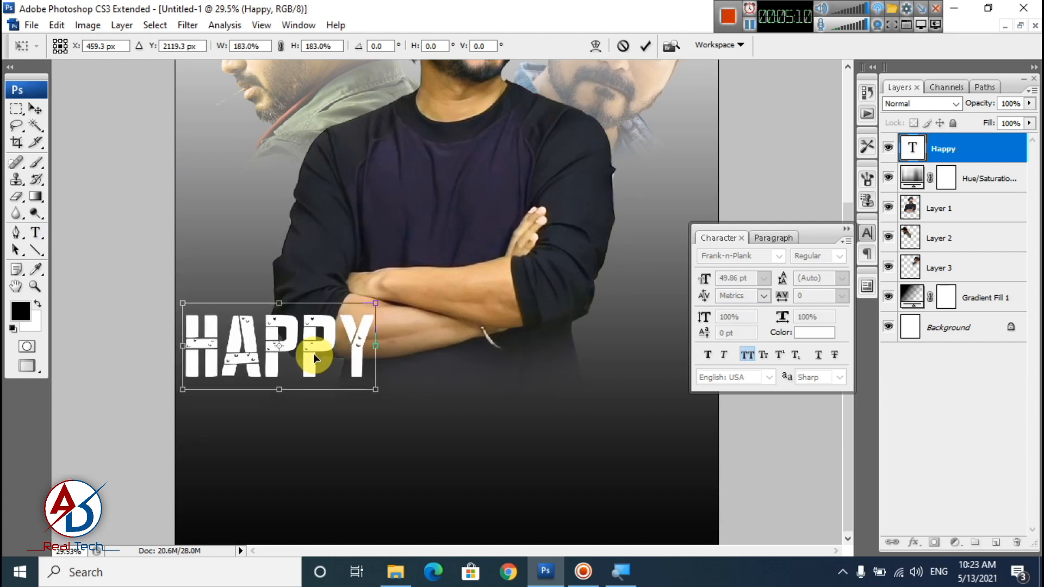
{"action": "key", "text": "Return"}
{"action": "key", "text": "ctrl+0"}
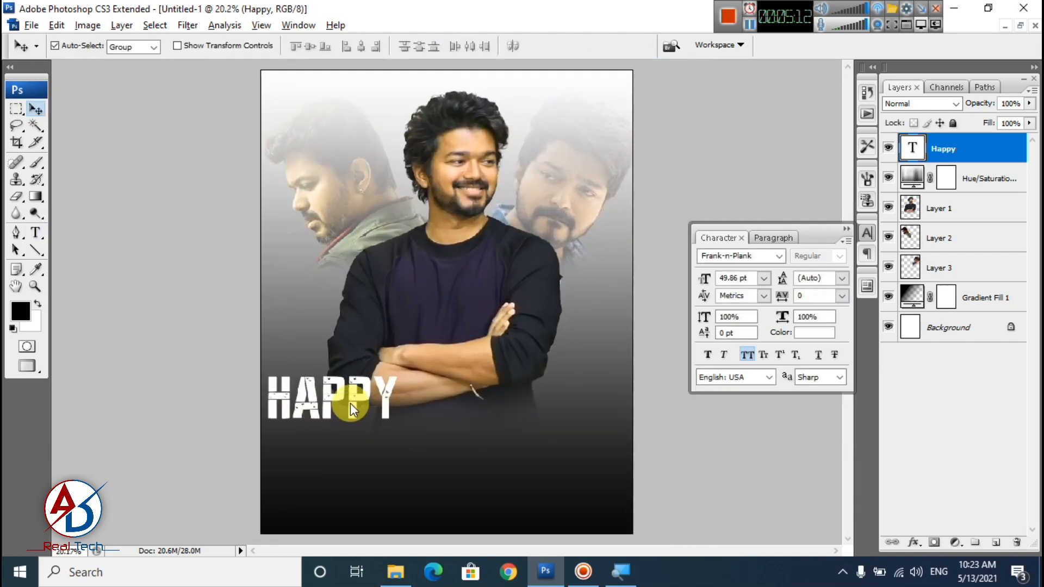
- Duplicate the HAPPY text straight below the original and replace the copy's wording with "birthday"
{"action": "left_click_drag", "start_coordinate": [350, 403], "coordinate": [380, 426]}
{"action": "scroll", "coordinate": [358, 404], "scroll_direction": "down", "scroll_amount": 4}
{"action": "scroll", "coordinate": [373, 449], "scroll_direction": "up", "scroll_amount": 1}
{"action": "scroll", "coordinate": [380, 427], "scroll_direction": "up", "scroll_amount": 4}
{"action": "key", "text": "t"}
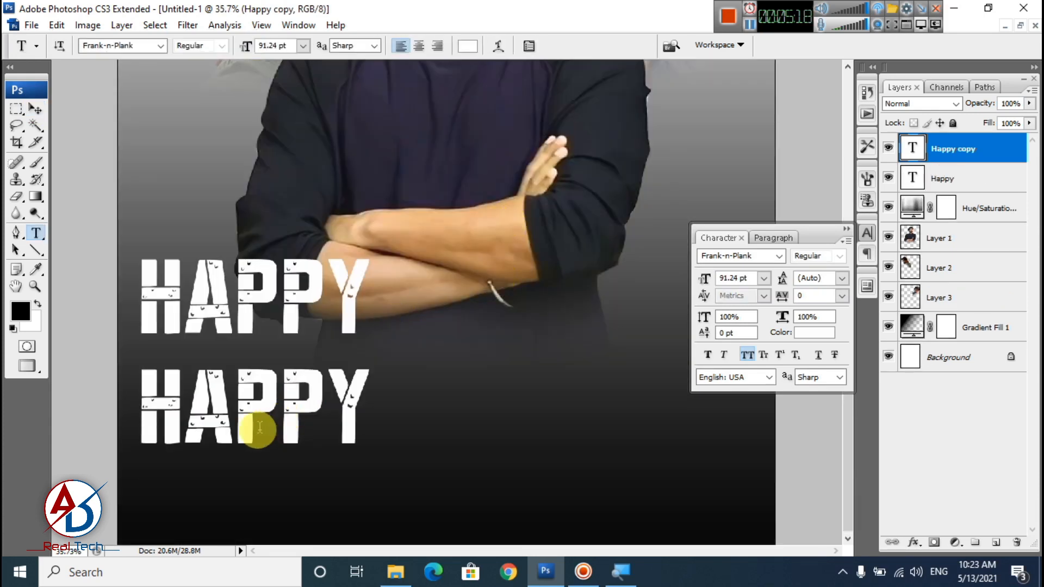
{"action": "double_click", "coordinate": [279, 415]}
{"action": "type", "text": "birthday"}
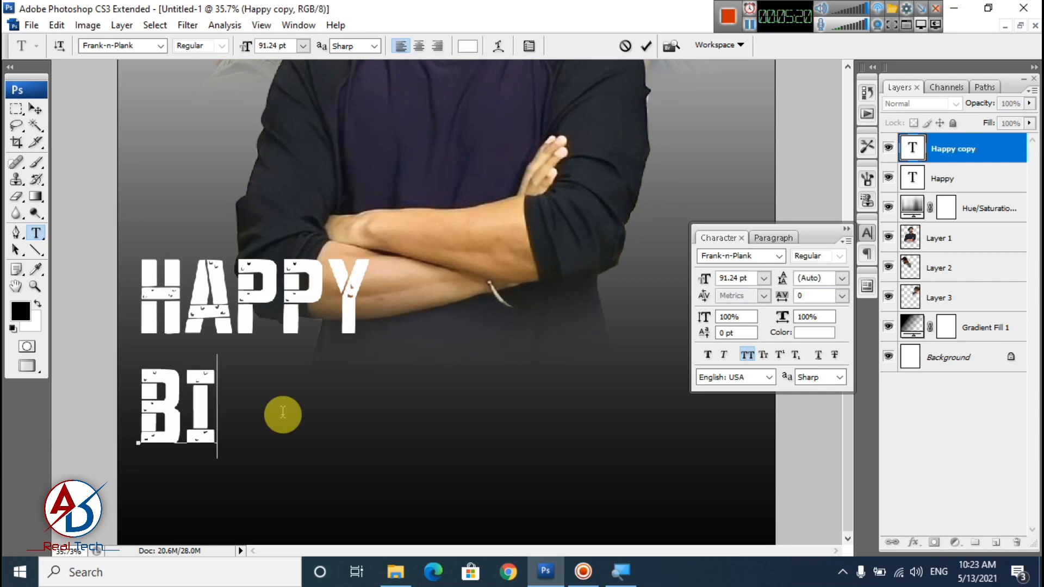
{"action": "key", "text": "ctrl+Return"}
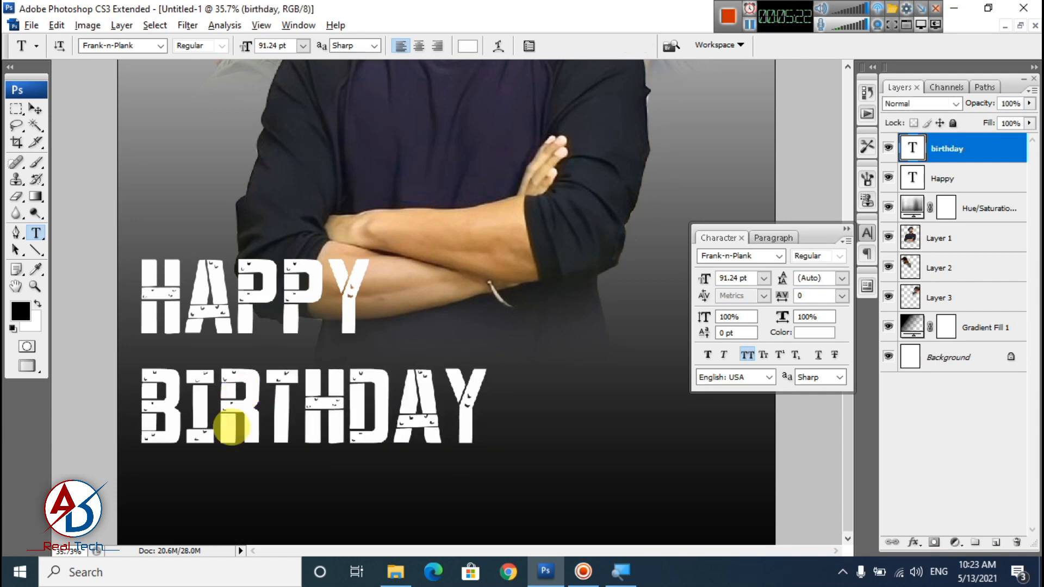
- Move the HAPPY text slightly up and shrink it a little with Free Transform, keeping its left edge in line
{"action": "scroll", "coordinate": [251, 419], "scroll_direction": "down", "scroll_amount": 4}
{"action": "scroll", "coordinate": [331, 432], "scroll_direction": "up", "scroll_amount": 3}
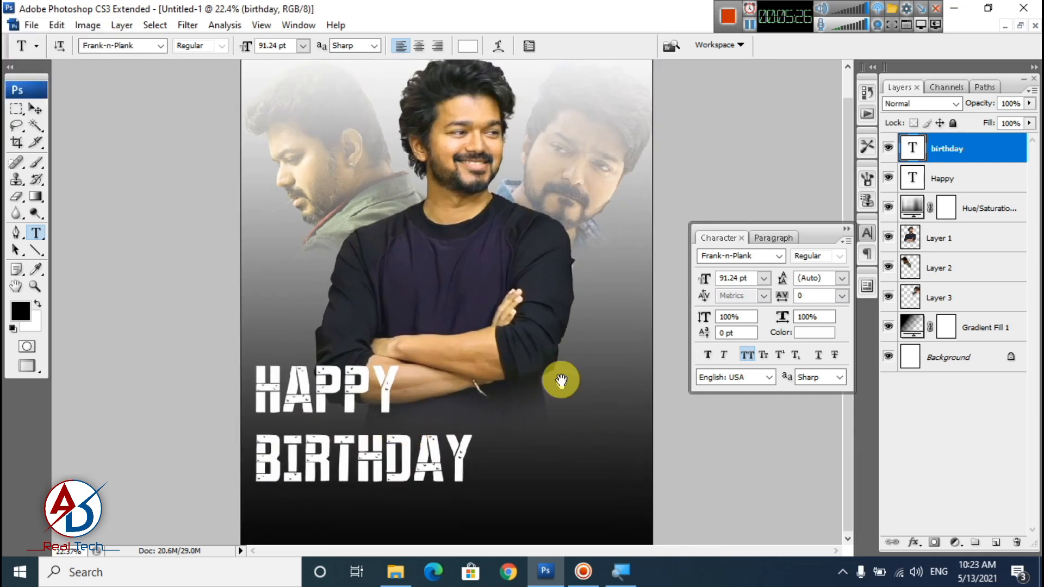
{"action": "left_click", "coordinate": [36, 109]}
{"action": "scroll", "coordinate": [326, 326], "scroll_direction": "up", "scroll_amount": 2}
{"action": "left_click_drag", "start_coordinate": [341, 363], "coordinate": [338, 337]}
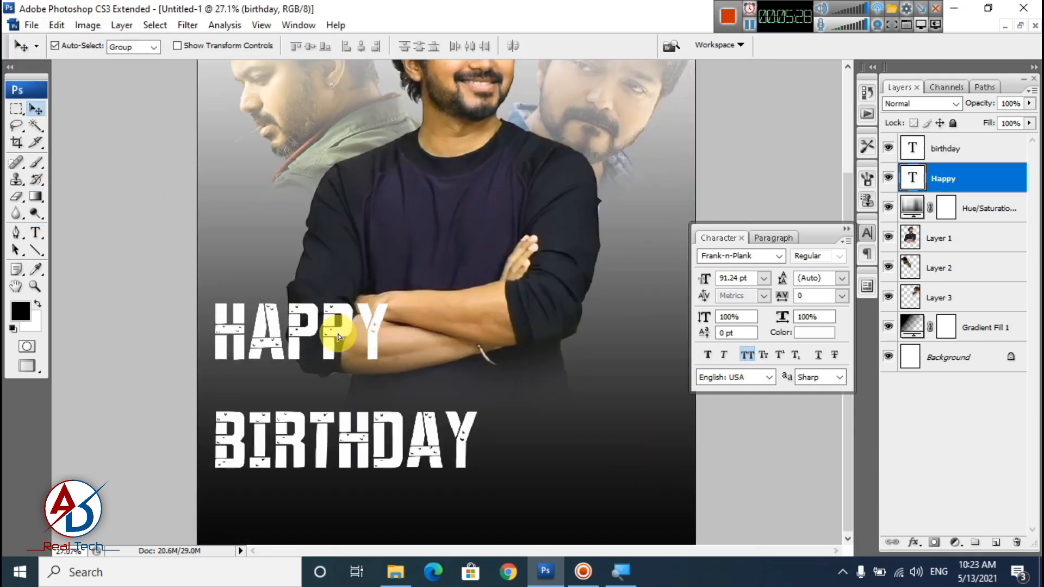
{"action": "key", "text": "ctrl+t"}
{"action": "left_click_drag", "start_coordinate": [400, 363], "coordinate": [367, 360]}
{"action": "key", "text": "Return"}
- Move the BIRTHDAY text up close beneath HAPPY, aligned at its left edge, and enlarge it slightly to 101.62 pt
{"action": "left_click_drag", "start_coordinate": [333, 431], "coordinate": [320, 385]}
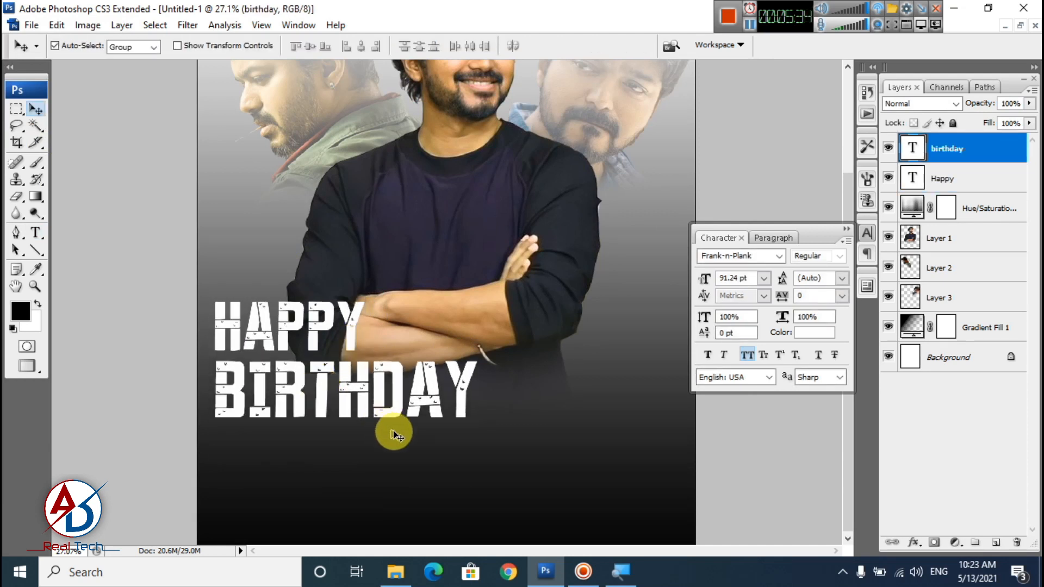
{"action": "key", "text": "ctrl+t"}
{"action": "left_click_drag", "start_coordinate": [478, 429], "coordinate": [508, 432]}
{"action": "key", "text": "Return"}
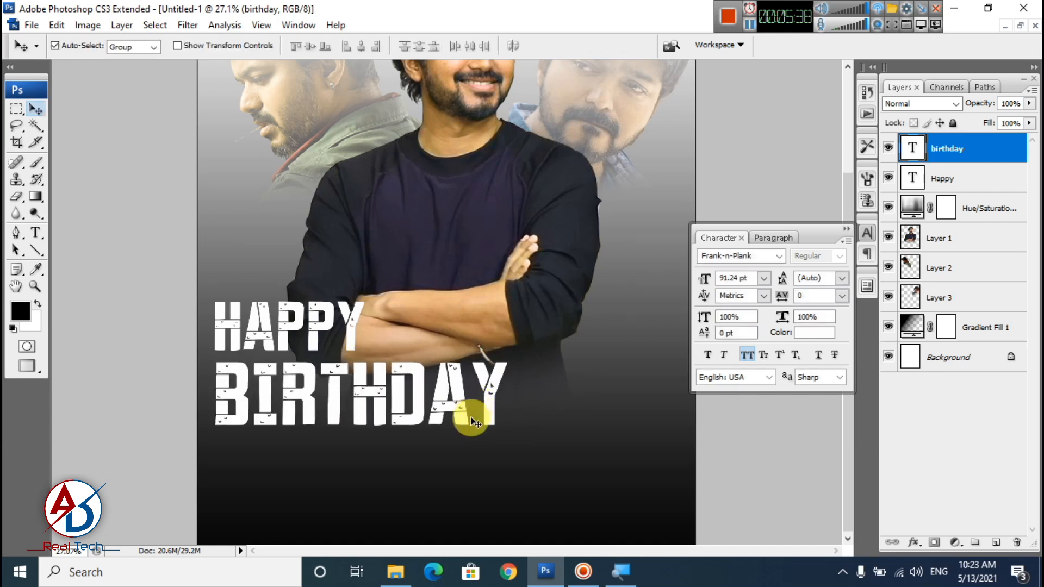
{"action": "scroll", "coordinate": [407, 359], "scroll_direction": "down", "scroll_amount": 5}
{"action": "scroll", "coordinate": [436, 414], "scroll_direction": "up", "scroll_amount": 2}
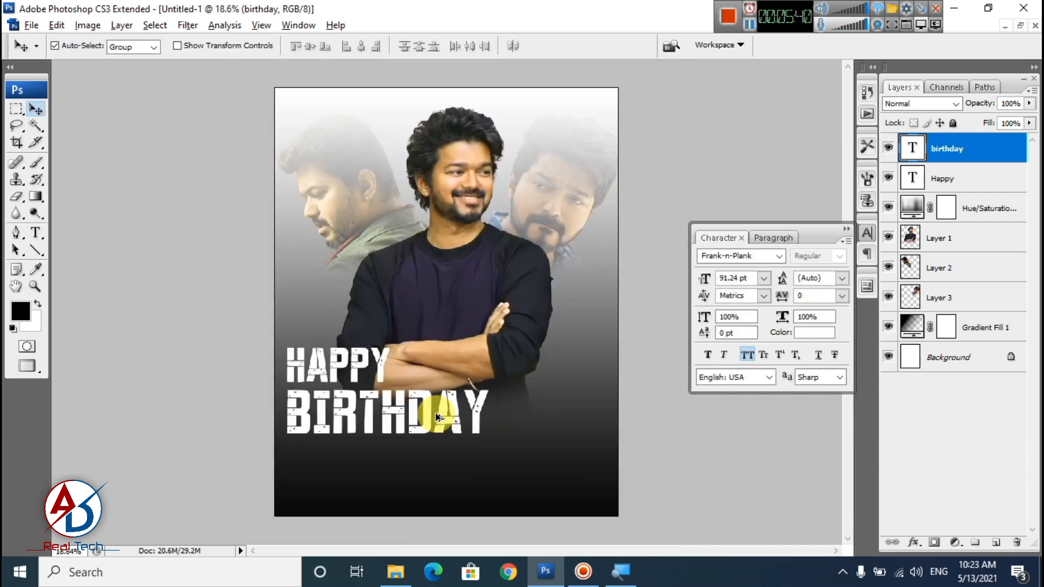
{"action": "key", "text": "alt+space"}
{"action": "key", "text": "Escape"}
{"action": "scroll", "coordinate": [397, 424], "scroll_direction": "down", "scroll_amount": 2}
{"action": "scroll", "coordinate": [405, 436], "scroll_direction": "up", "scroll_amount": 2}
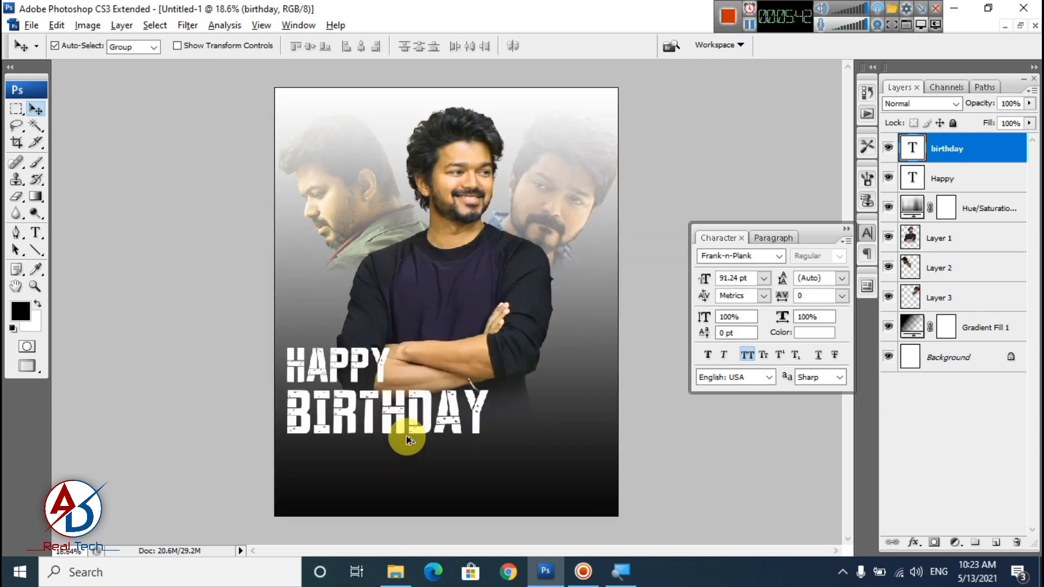
- Switch to full-screen view and add the celebrated person's first name as white 49.86 pt text below BIRTHDAY
{"action": "key", "text": "f"}
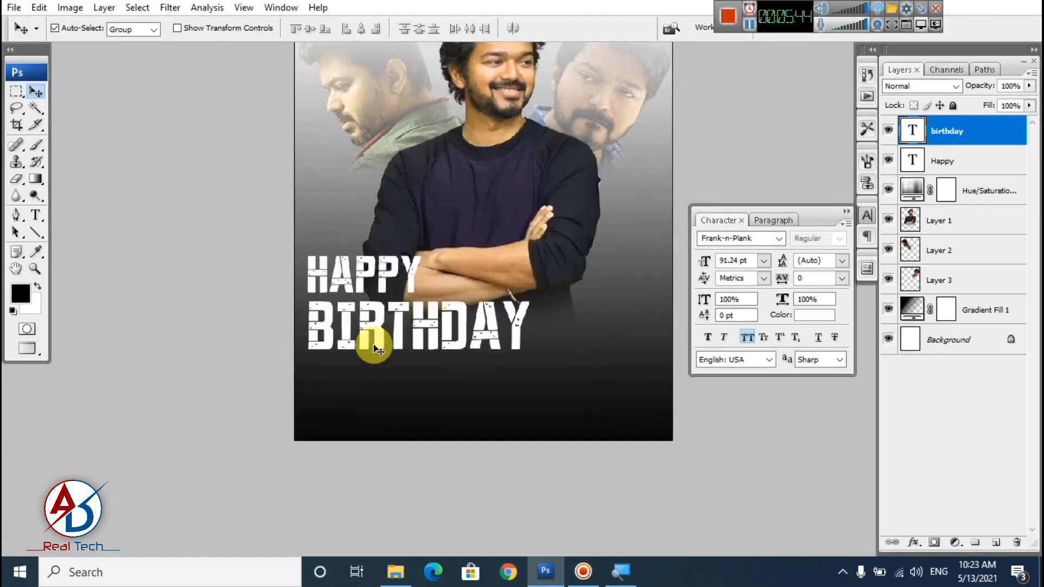
{"action": "left_click", "coordinate": [36, 218]}
{"action": "left_click", "coordinate": [339, 410]}
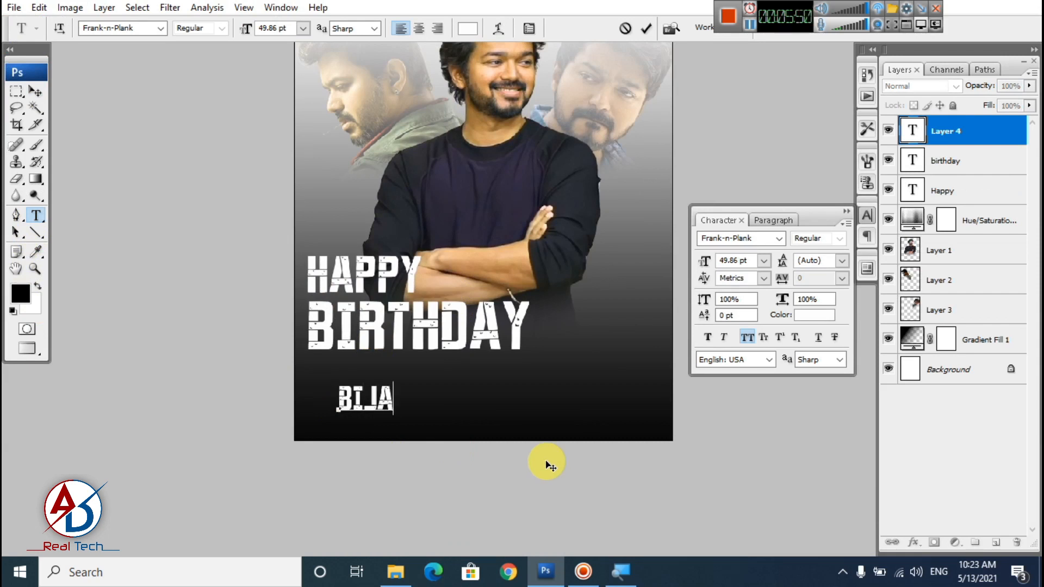
{"action": "scroll", "coordinate": [546, 464], "scroll_direction": "up", "scroll_amount": 2}
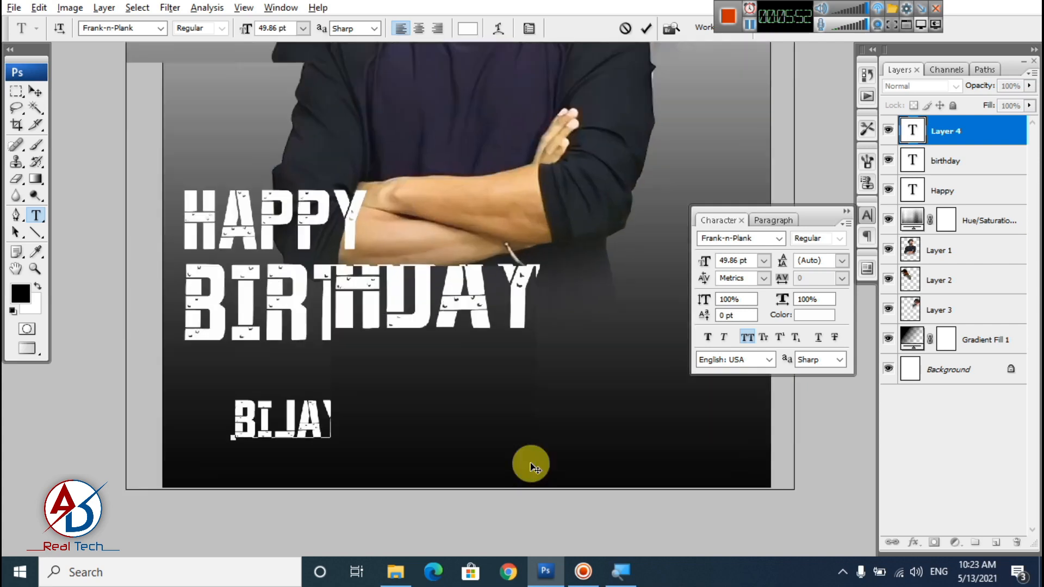
- Enlarge only the first letter of the name text to 75.86 pt
{"action": "left_click_drag", "start_coordinate": [183, 408], "coordinate": [186, 405]}
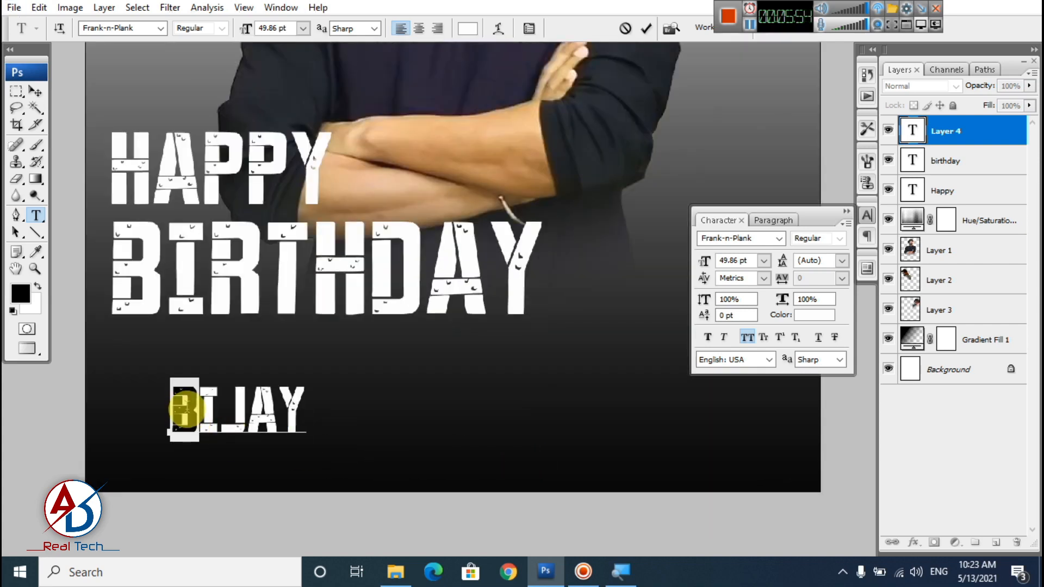
{"action": "key", "text": "ctrl+shift+period"}
{"action": "key", "text": "ctrl+shift+period"}
{"action": "key", "text": "ctrl+shift+period"}
{"action": "key", "text": "ctrl+shift+period"}
{"action": "key", "text": "ctrl+shift+period"}
{"action": "key", "text": "ctrl+shift+period"}
{"action": "key", "text": "ctrl+shift+period"}
{"action": "key", "text": "ctrl+shift+period"}
{"action": "key", "text": "ctrl+shift+period"}
{"action": "key", "text": "ctrl+shift+period"}
{"action": "key", "text": "ctrl+shift+period"}
{"action": "key", "text": "ctrl+shift+period"}
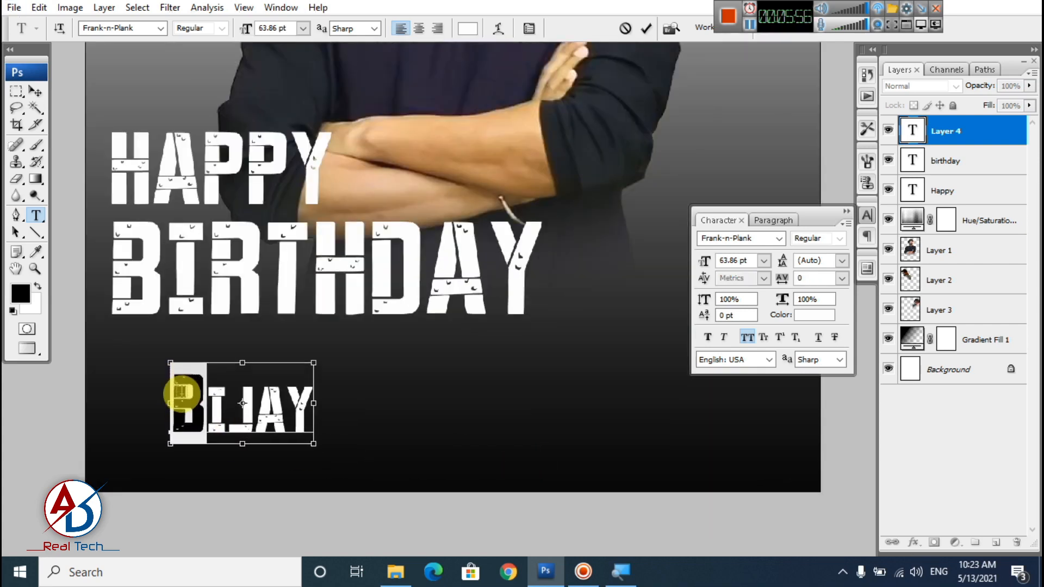
{"action": "key", "text": "ctrl+shift+period"}
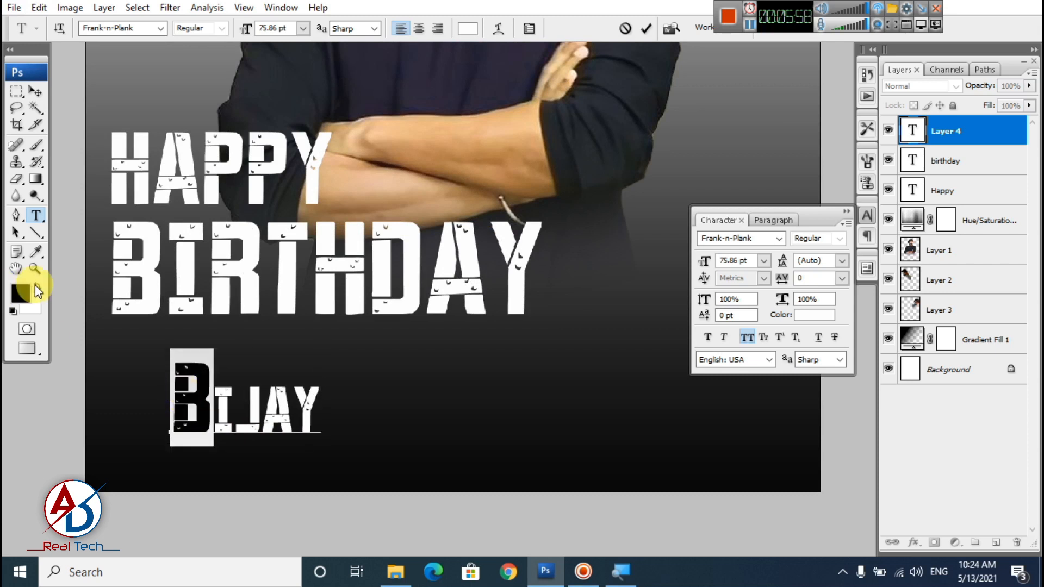
- Enlarge only the third letter of the name text to 73.86 pt
{"action": "left_click_drag", "start_coordinate": [235, 412], "coordinate": [255, 414]}
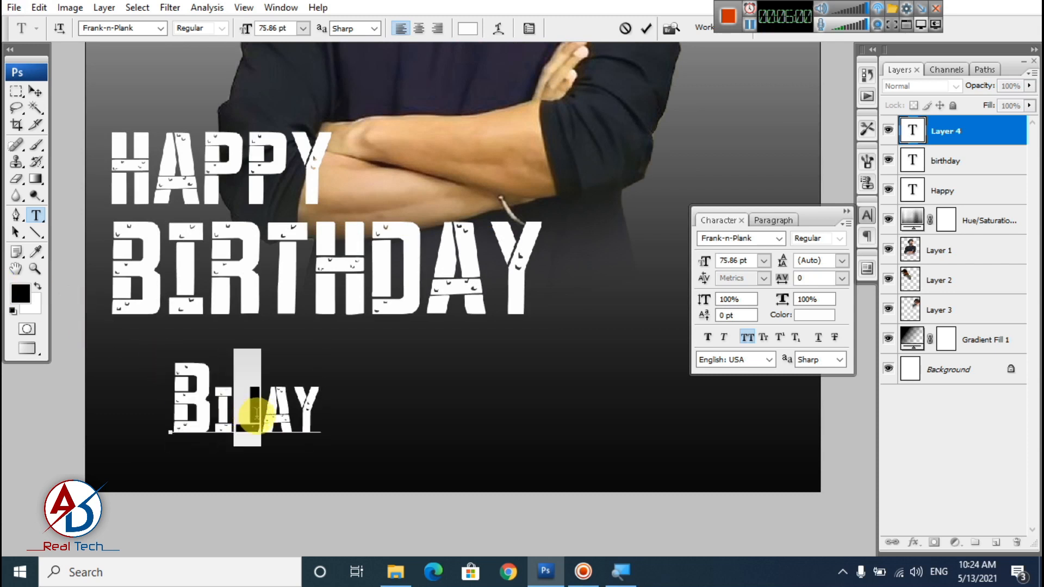
{"action": "key", "text": "ctrl"}
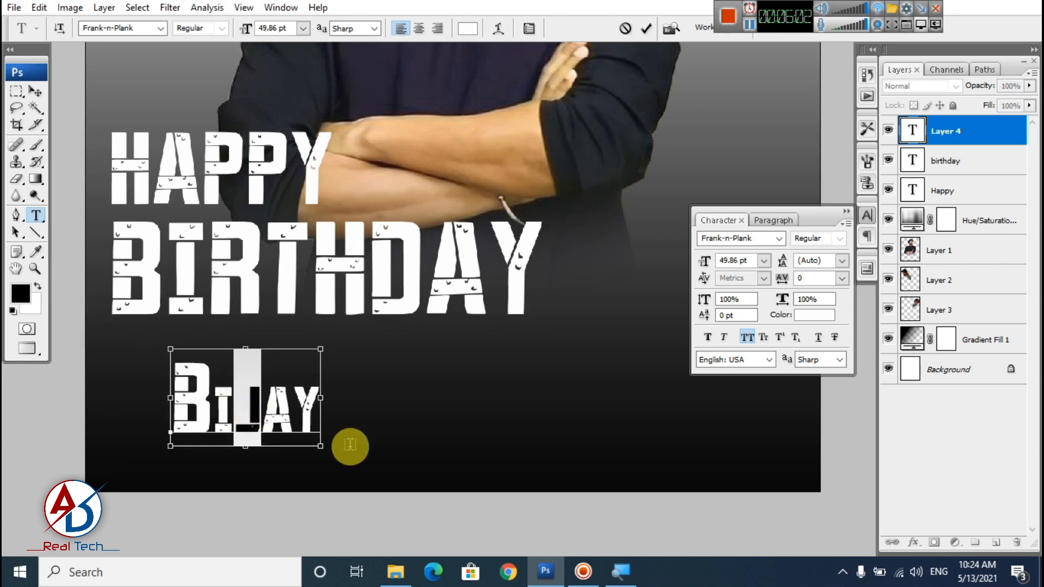
{"action": "key", "text": "ctrl+shift+period"}
{"action": "key", "text": "ctrl+shift+period"}
{"action": "key", "text": "ctrl+shift+period"}
{"action": "key", "text": "ctrl+shift+period"}
{"action": "key", "text": "ctrl+shift+period"}
{"action": "key", "text": "ctrl+shift+period"}
{"action": "key", "text": "ctrl+shift+period"}
{"action": "key", "text": "ctrl+shift+period"}
{"action": "key", "text": "ctrl+shift+period"}
{"action": "key", "text": "ctrl+shift+period"}
{"action": "key", "text": "ctrl+shift+period"}
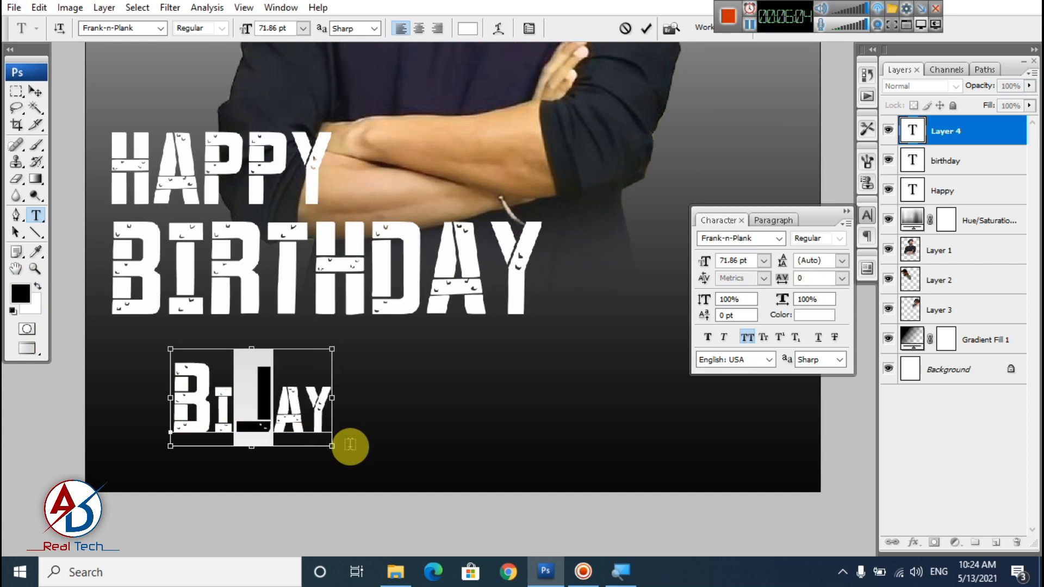
{"action": "key", "text": "ctrl+shift+period"}
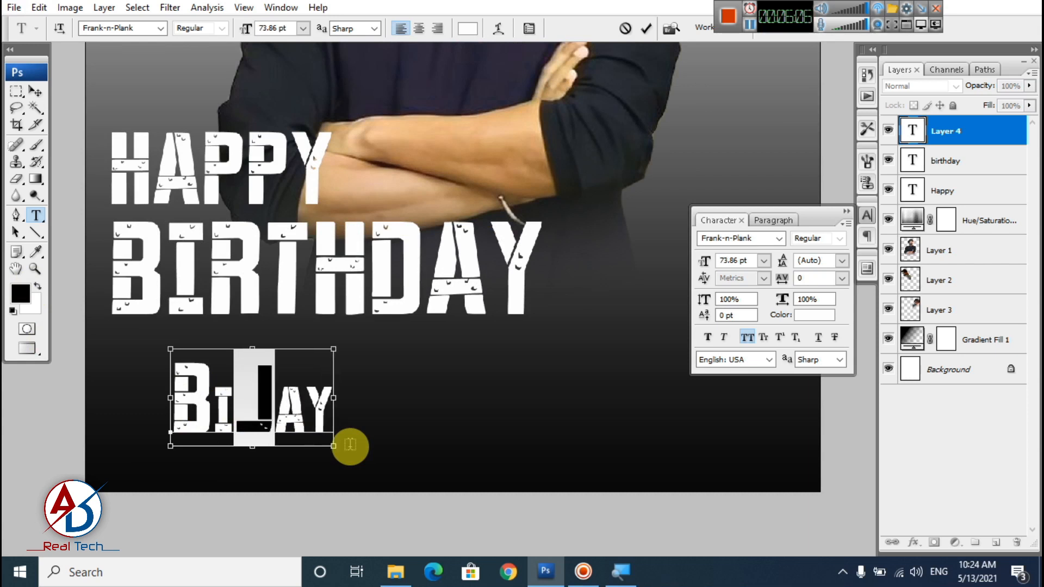
- Enlarge the last letter of the name text to 73.86 pt and commit the text edit
{"action": "key", "text": "End"}
{"action": "key", "text": "ctrl"}
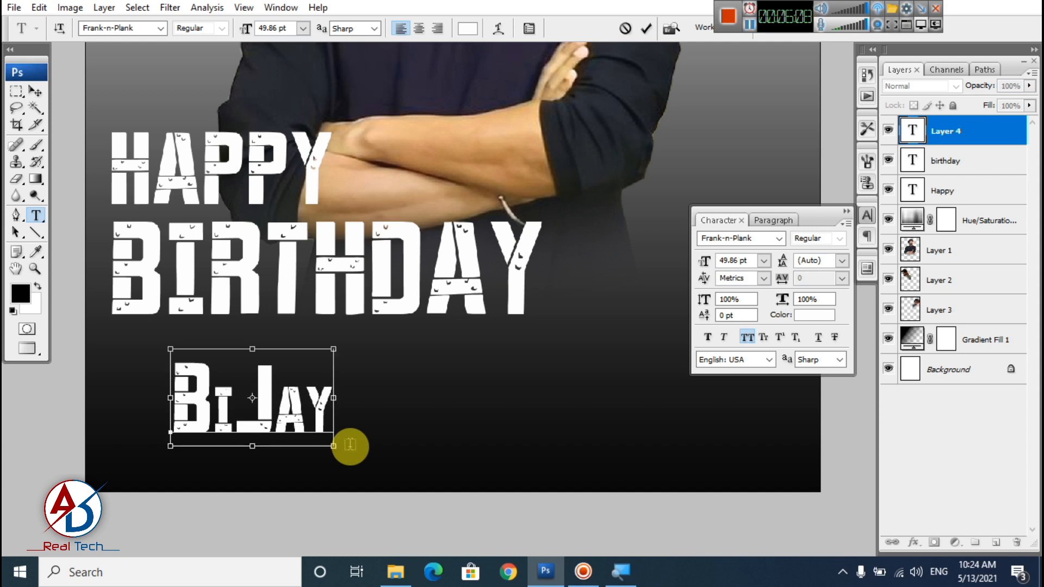
{"action": "key", "text": "shift+Left"}
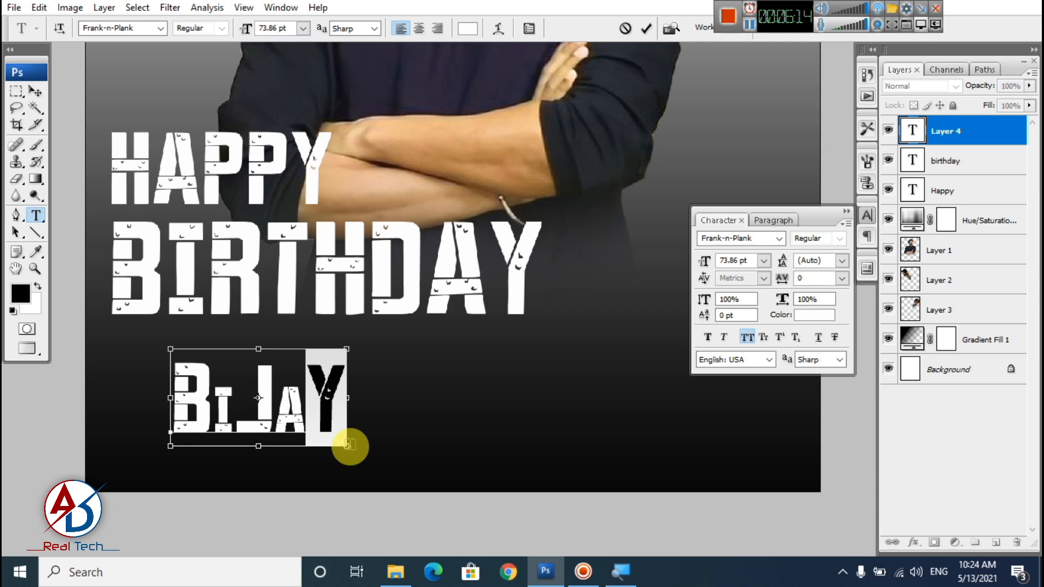
{"action": "left_click", "coordinate": [34, 91]}
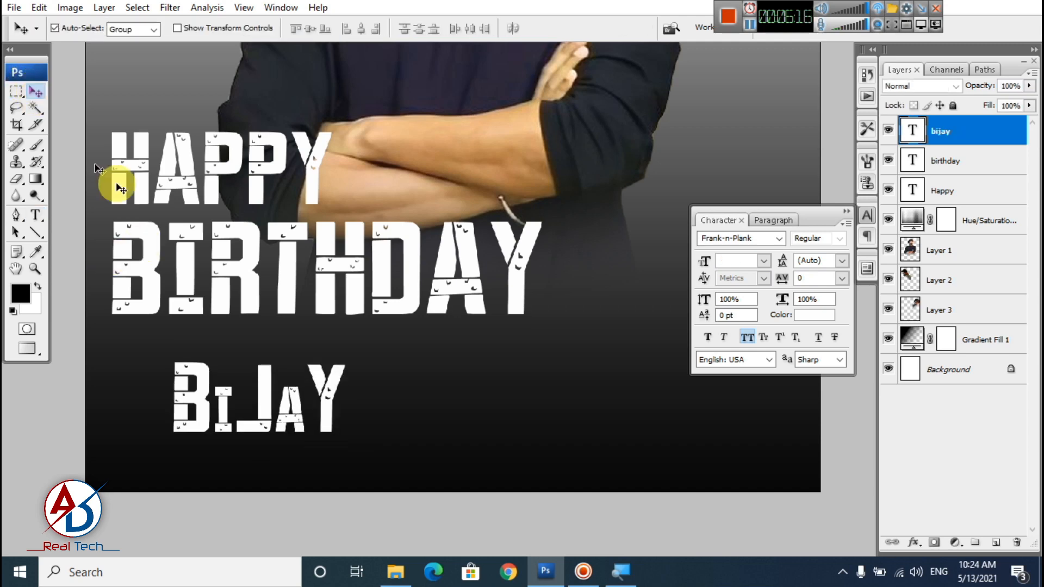
- Try the name text nearer the poster's lower-left corner, and undo the move
{"action": "key", "text": "ctrl+minus"}
{"action": "scroll", "coordinate": [335, 371], "scroll_direction": "up", "scroll_amount": 2}
{"action": "left_click_drag", "start_coordinate": [384, 412], "coordinate": [379, 411]}
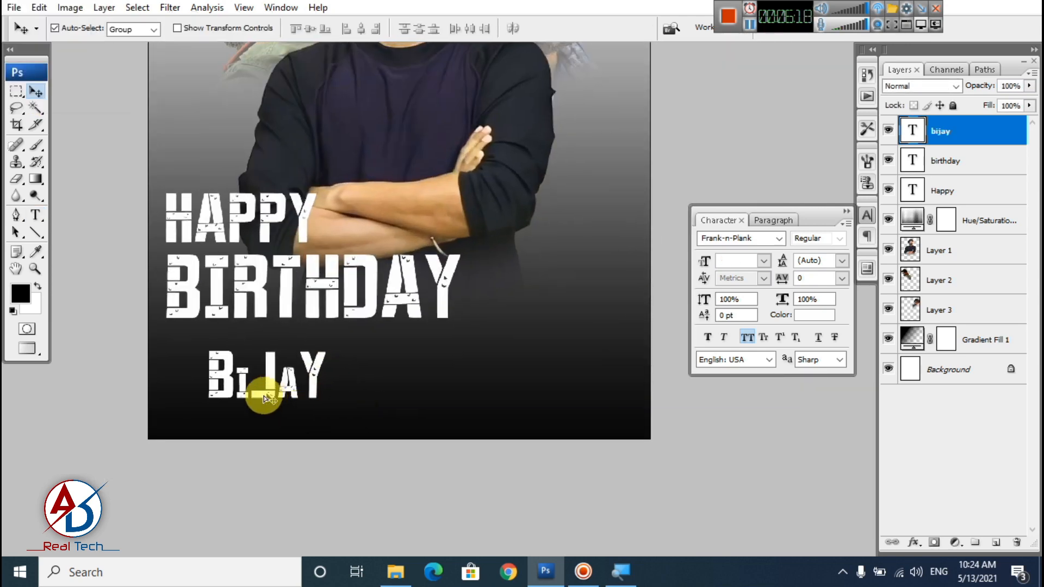
{"action": "left_click_drag", "start_coordinate": [267, 399], "coordinate": [234, 420]}
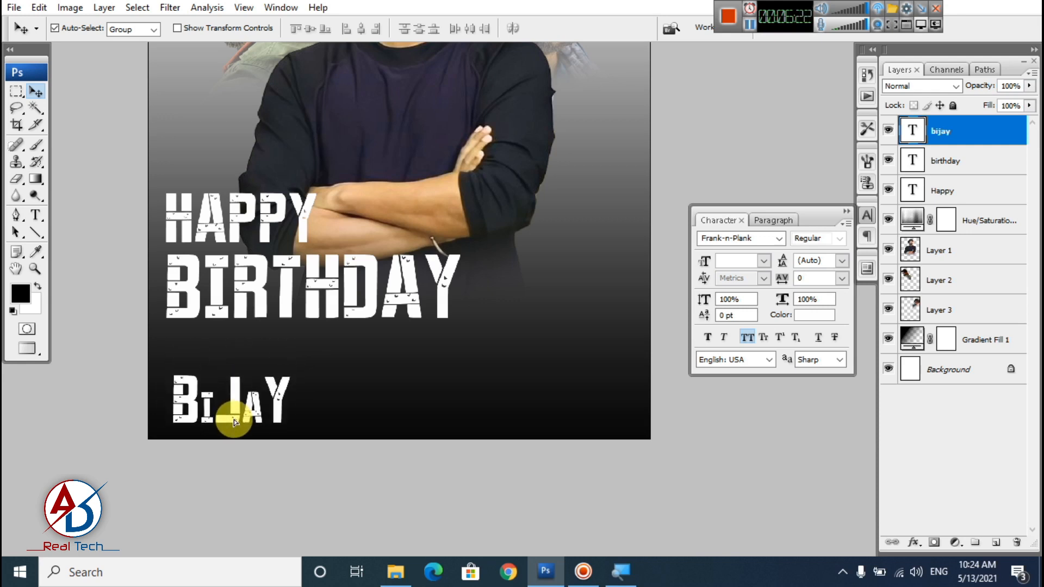
{"action": "key", "text": "ctrl+z"}
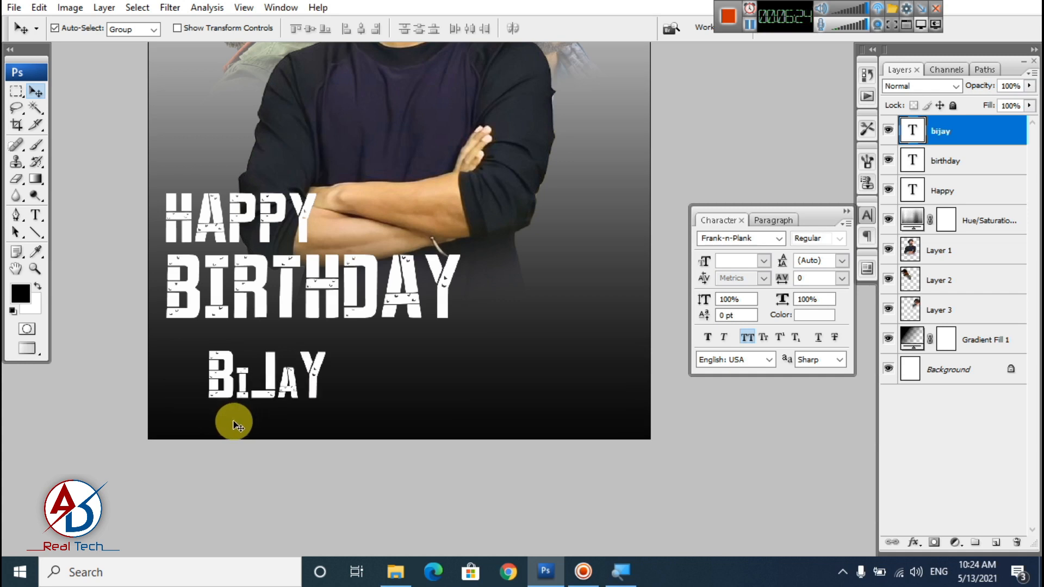
- Delete the name's text layer from below the BIRTHDAY text
{"action": "key", "text": "Delete"}
{"action": "key", "text": "ctrl+z"}
{"action": "key", "text": "ctrl+z"}
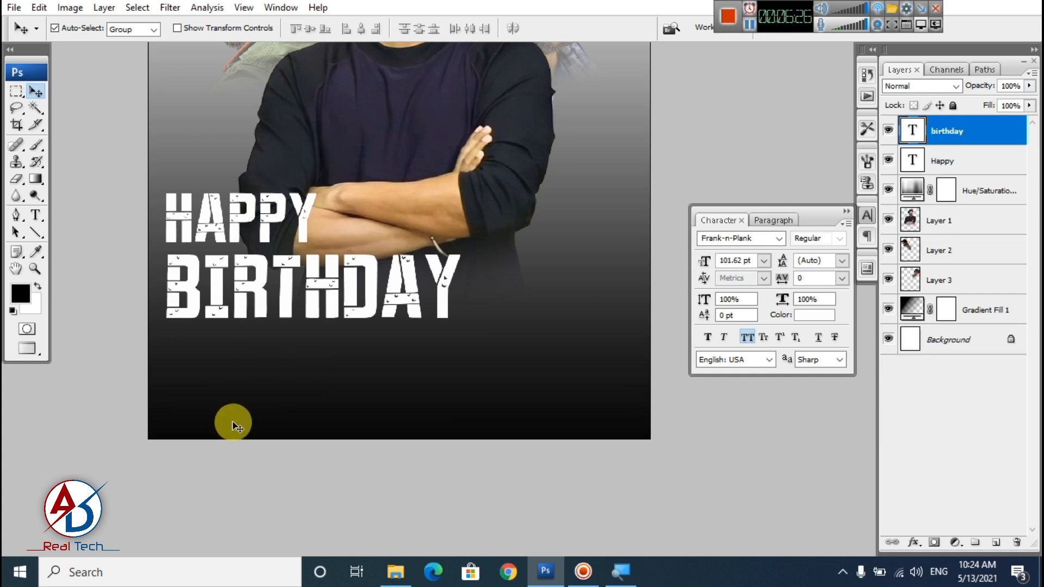
- Undo the deletion of the name's text layer below the BIRTHDAY text
{"action": "key", "text": "ctrl+z"}
{"action": "key", "text": "t"}
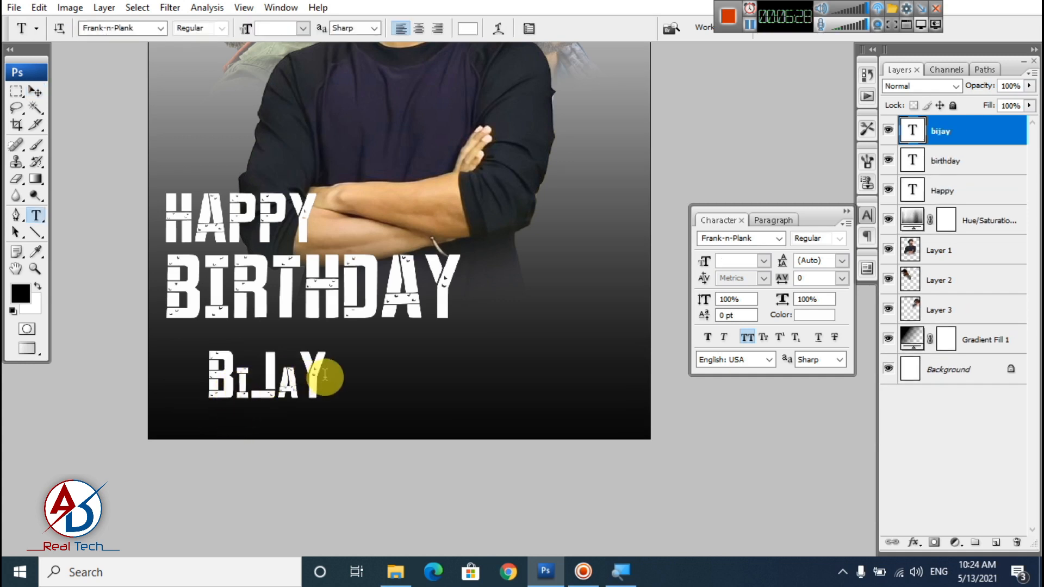
{"action": "left_click", "coordinate": [282, 380]}
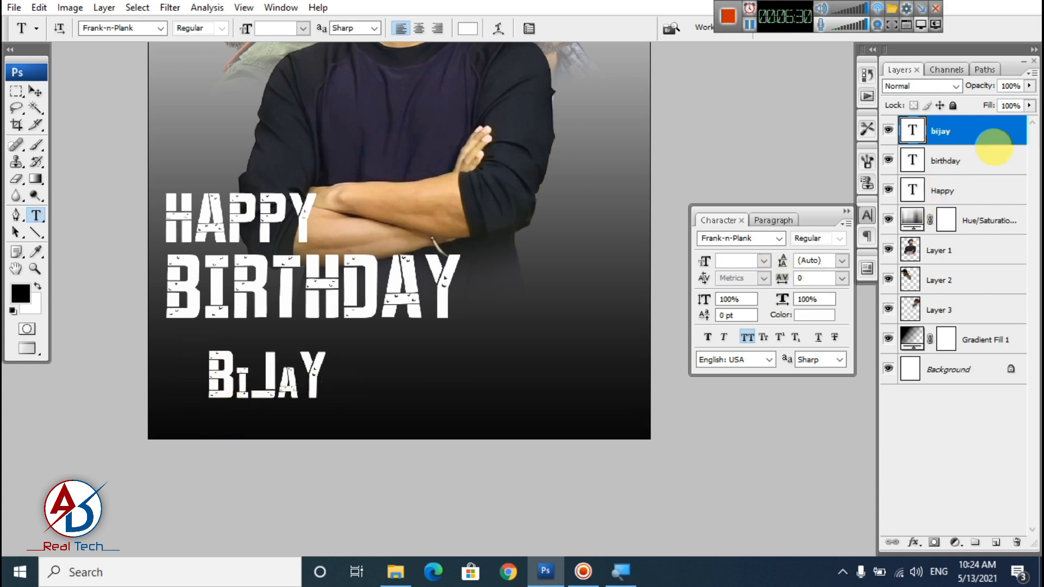
{"action": "left_click", "coordinate": [974, 137]}
{"action": "right_click", "coordinate": [984, 138]}
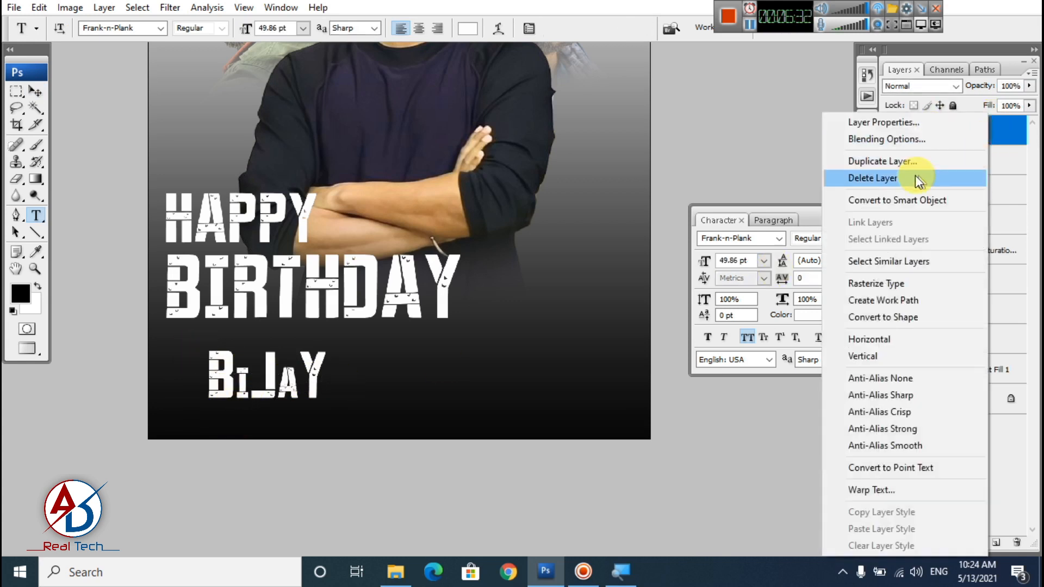
{"action": "left_click", "coordinate": [916, 177]}
{"action": "key", "text": "Return"}
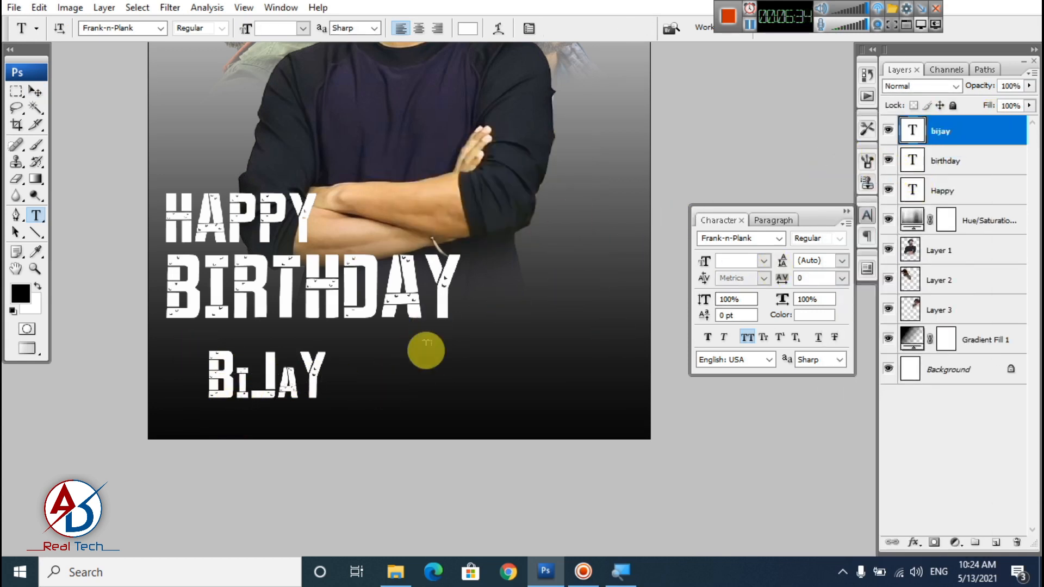
- Replace the mixed-size name text by retyping the name with all letters at 75.86 pt
{"action": "double_click", "coordinate": [266, 380]}
{"action": "type", "text": "B"}
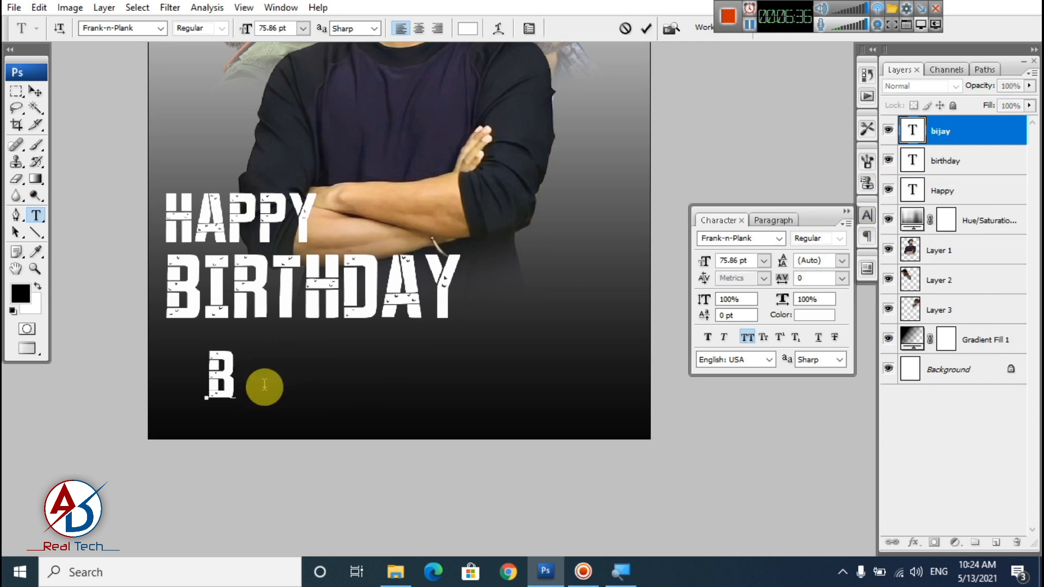
{"action": "type", "text": "IJAY"}
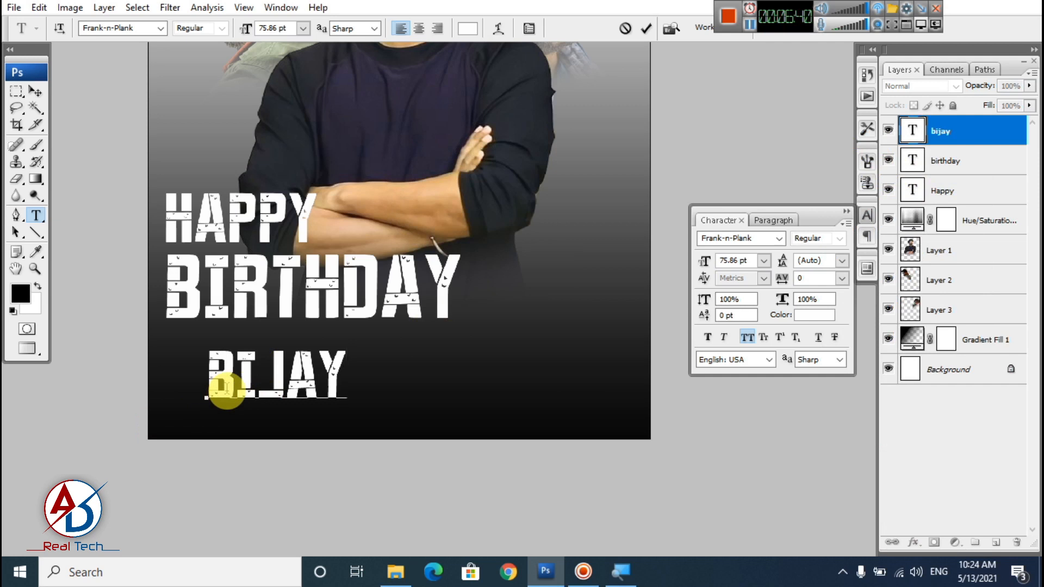
- Reduce the size of the whole name text to 63.86 pt
{"action": "left_click_drag", "start_coordinate": [343, 377], "coordinate": [203, 374]}
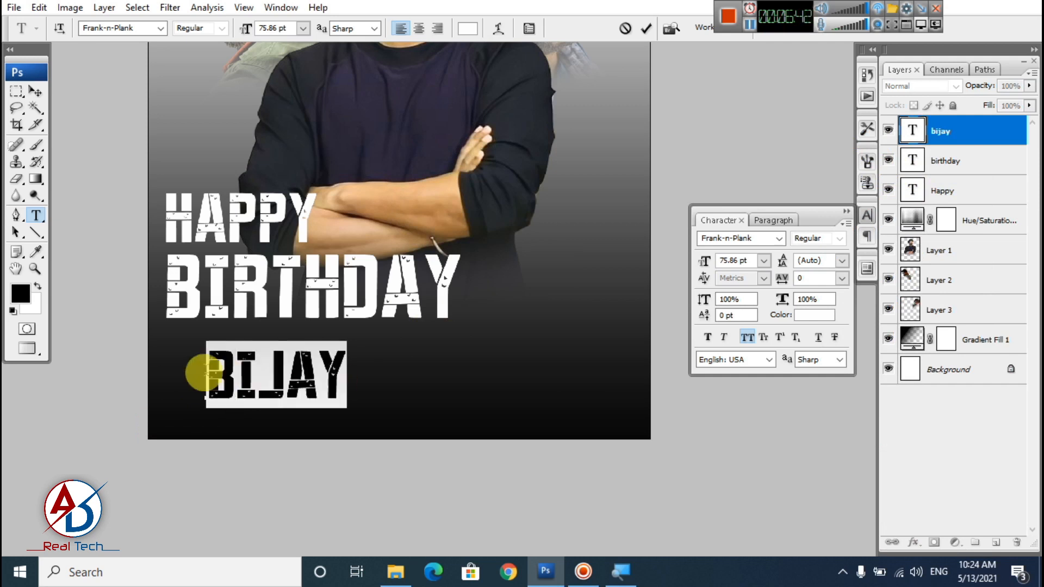
{"action": "key", "text": "ctrl+shift+comma"}
{"action": "key", "text": "ctrl+shift+comma"}
{"action": "key", "text": "ctrl+shift+comma"}
{"action": "key", "text": "ctrl+shift+comma"}
{"action": "key", "text": "ctrl+shift+comma"}
{"action": "key", "text": "ctrl+shift+comma"}
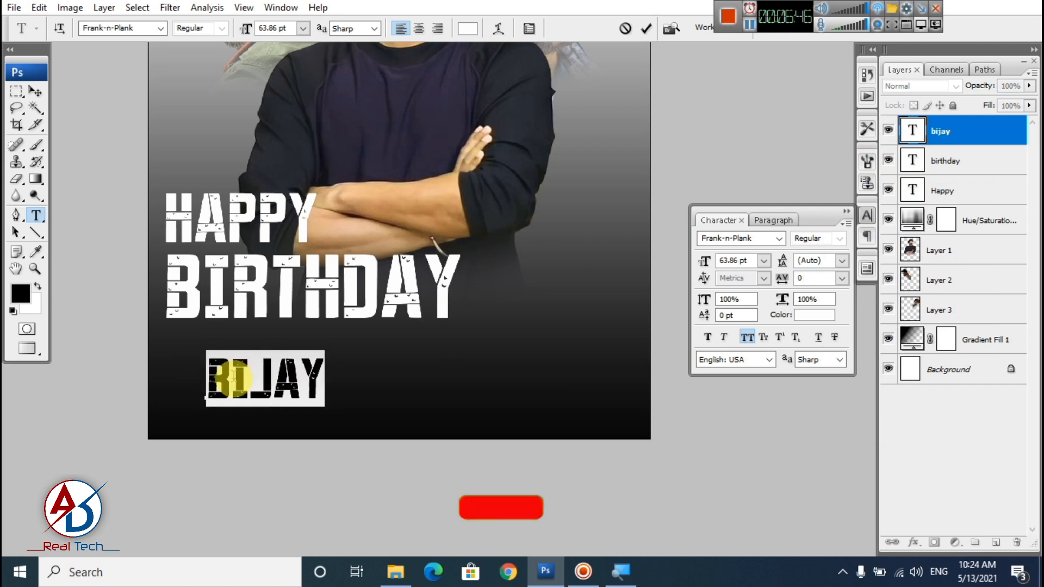
- Enlarge only the first letter of the name text to roughly the height of the BIRTHDAY letters and commit the edit
{"action": "left_click_drag", "start_coordinate": [233, 377], "coordinate": [182, 378]}
{"action": "key", "text": "ctrl+shift+period"}
{"action": "key", "text": "ctrl+shift+period"}
{"action": "key", "text": "ctrl+shift+period"}
{"action": "key", "text": "ctrl+shift+period"}
{"action": "key", "text": "ctrl+shift+period"}
{"action": "key", "text": "ctrl+shift+period"}
{"action": "key", "text": "ctrl+shift+period"}
{"action": "key", "text": "ctrl+shift+period"}
{"action": "key", "text": "ctrl+shift+period"}
{"action": "key", "text": "ctrl+shift+period"}
{"action": "key", "text": "ctrl+shift+period"}
{"action": "key", "text": "ctrl+shift+period"}
{"action": "key", "text": "ctrl+shift+period"}
{"action": "key", "text": "ctrl+shift+period"}
{"action": "key", "text": "ctrl+shift+period"}
{"action": "key", "text": "ctrl+shift+period"}
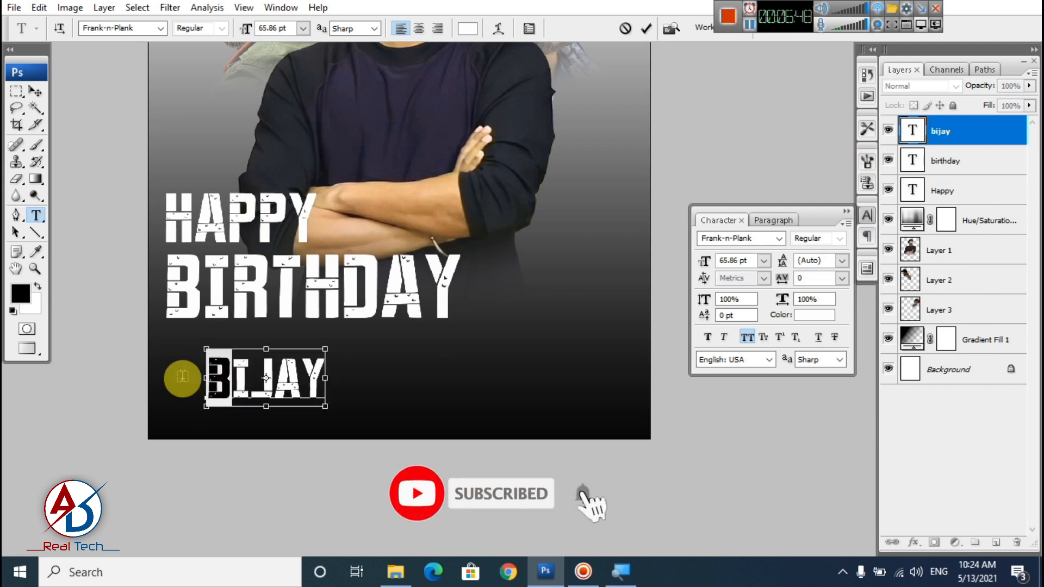
{"action": "key", "text": "ctrl+shift+period"}
{"action": "key", "text": "ctrl+shift+period"}
{"action": "key", "text": "ctrl+shift+period"}
{"action": "key", "text": "ctrl+shift+period"}
{"action": "key", "text": "ctrl+shift+period"}
{"action": "key", "text": "ctrl+shift+period"}
{"action": "key", "text": "ctrl+shift+period"}
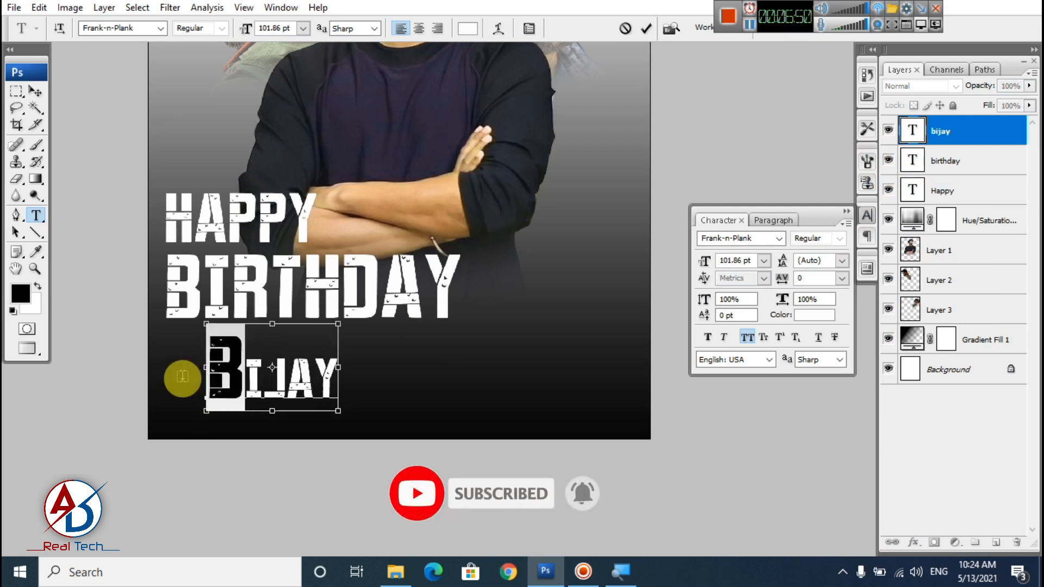
{"action": "key", "text": "ctrl+Return"}
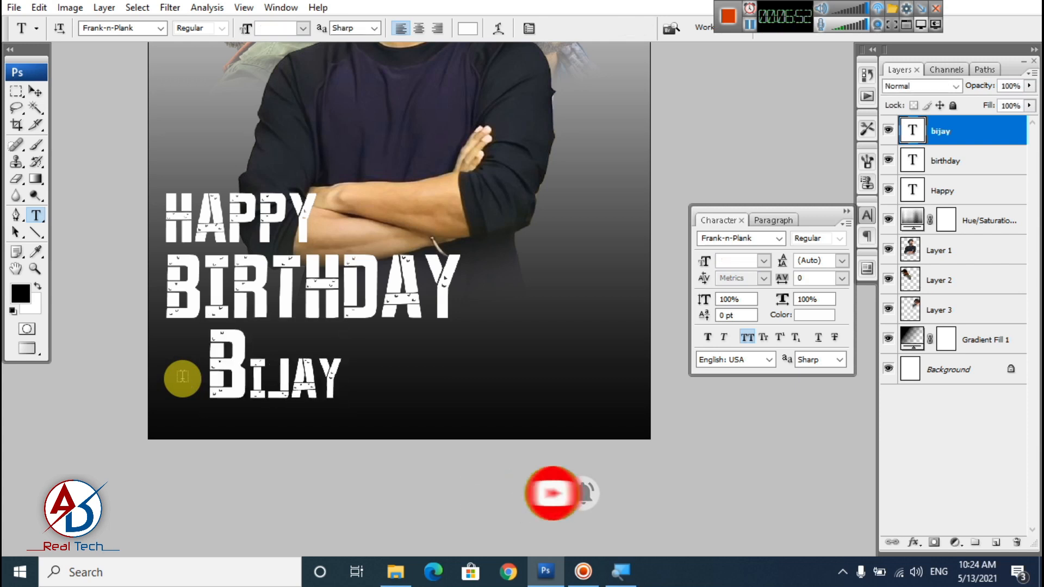
- Move the name text to the poster's lower-left corner, aligned with the left edge of BIRTHDAY
{"action": "key", "text": "v"}
{"action": "left_click_drag", "start_coordinate": [288, 388], "coordinate": [243, 412]}
{"action": "scroll", "coordinate": [321, 390], "scroll_direction": "down", "scroll_amount": 1}
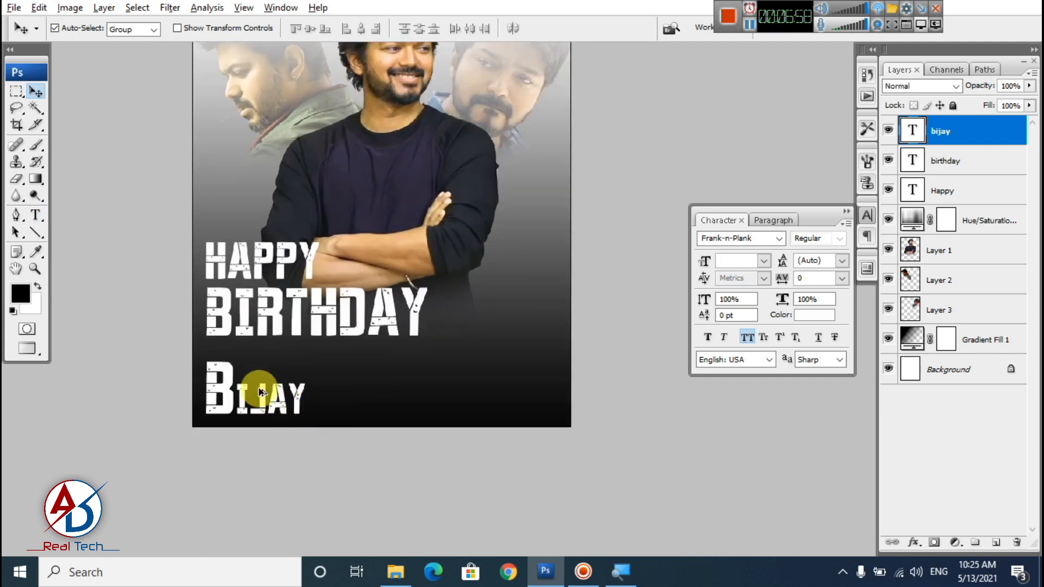
- Enlarge the first letter of the name text further to 129.86 pt and commit the edit
{"action": "scroll", "coordinate": [256, 392], "scroll_direction": "up", "scroll_amount": 1}
{"action": "key", "text": "t"}
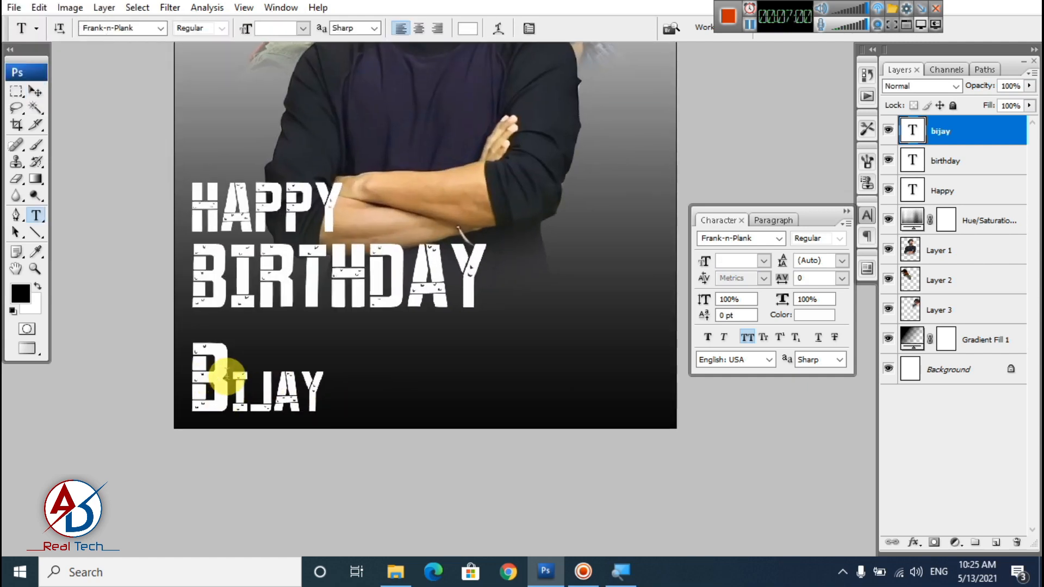
{"action": "left_click_drag", "start_coordinate": [226, 375], "coordinate": [199, 344]}
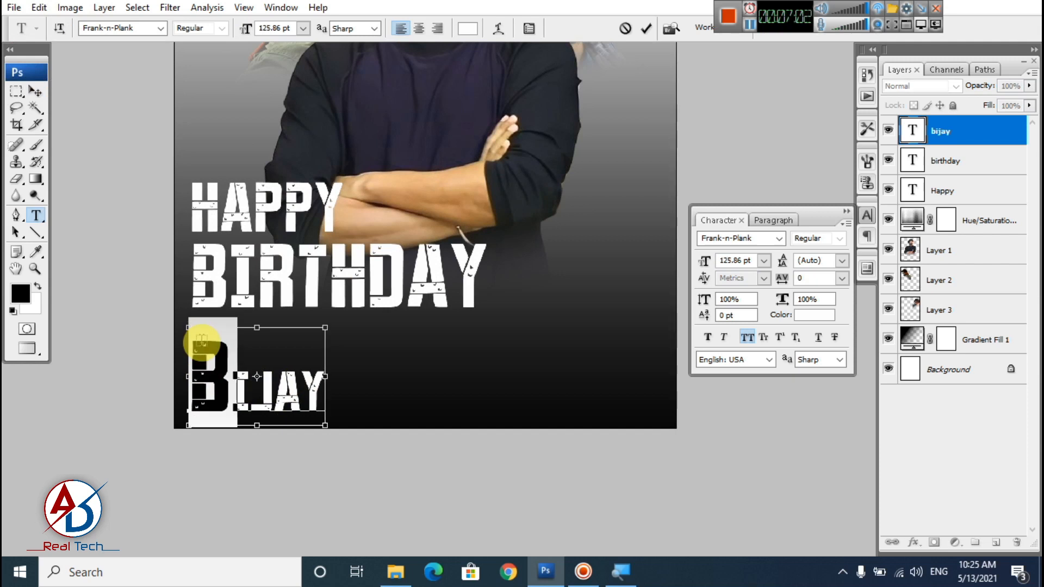
{"action": "key", "text": "ctrl+shift+period"}
{"action": "key", "text": "ctrl+shift+period"}
{"action": "key", "text": "ctrl+Return"}
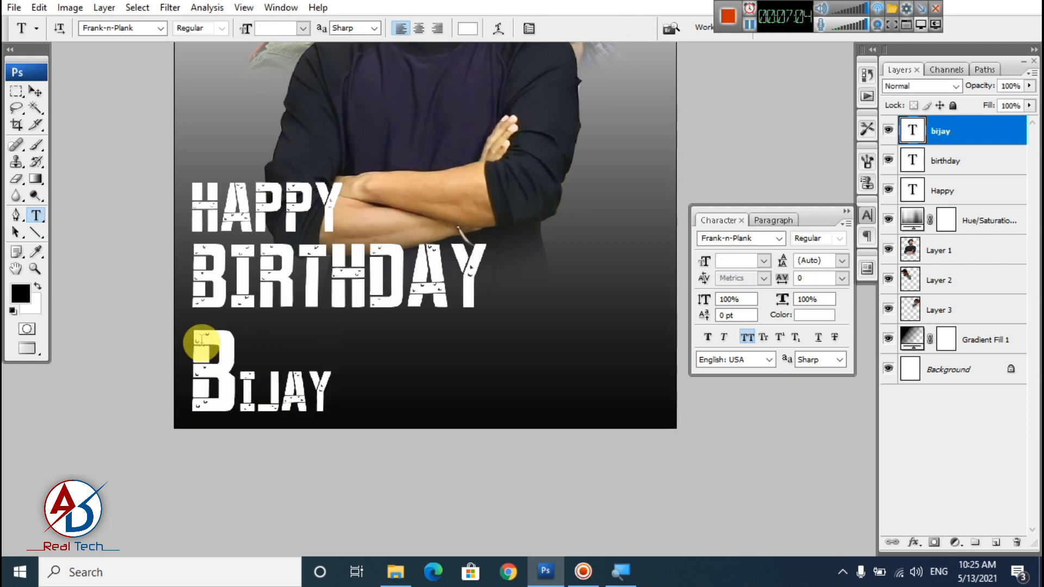
- Add a new text line below BIRTHDAY reading "the famous south indian actor" at 43.86 pt and commit it
{"action": "left_click", "coordinate": [355, 345]}
{"action": "type", "text": "th"}
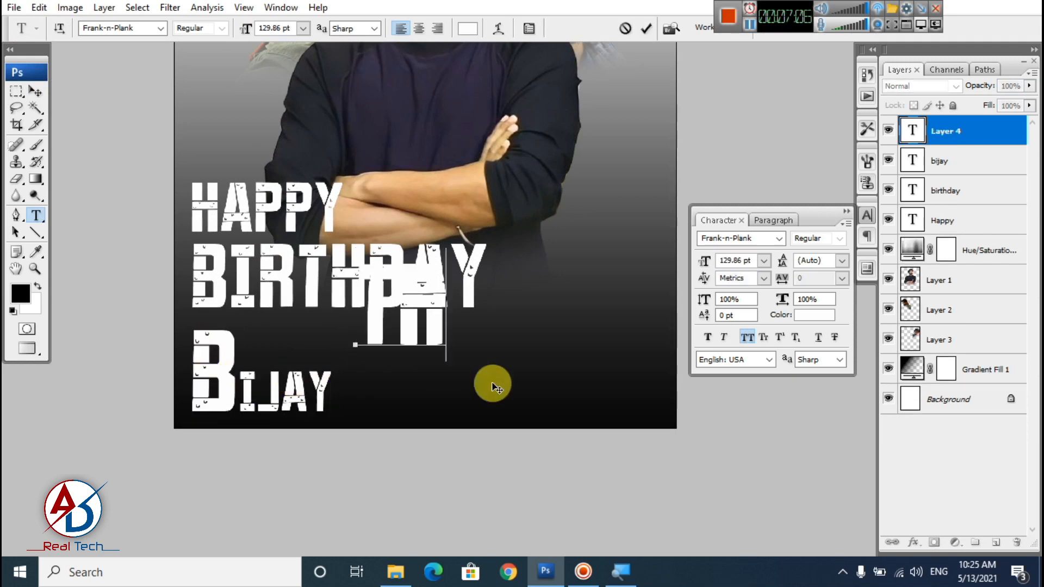
{"action": "type", "text": "e"}
{"action": "key", "text": "ctrl+a"}
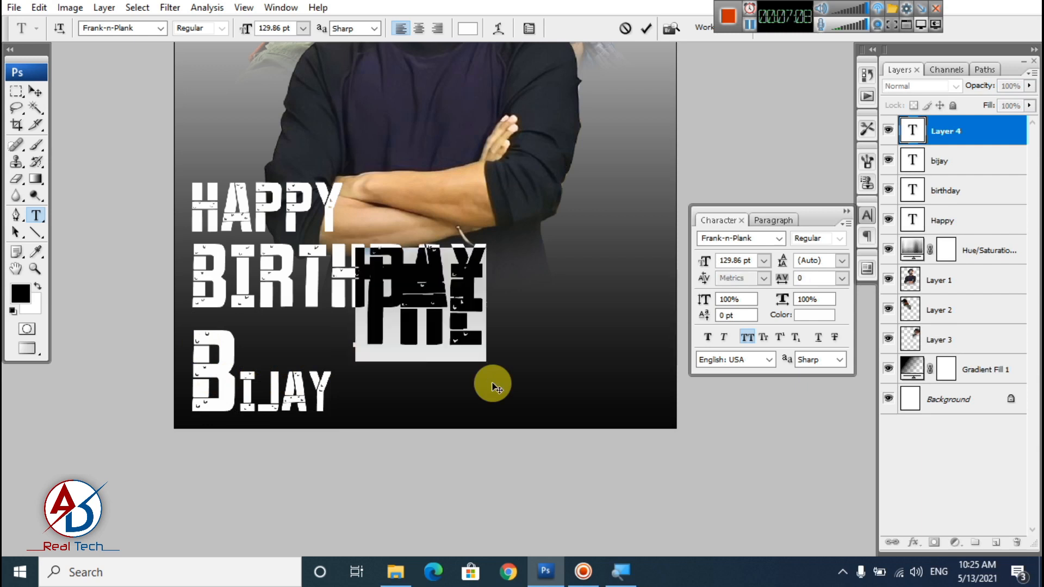
{"action": "key", "text": "ctrl+shift+comma"}
{"action": "key", "text": "ctrl+shift+comma"}
{"action": "key", "text": "ctrl+shift+comma"}
{"action": "key", "text": "ctrl+shift+comma"}
{"action": "key", "text": "ctrl+shift+comma"}
{"action": "key", "text": "ctrl+shift+comma"}
{"action": "key", "text": "ctrl+shift+comma"}
{"action": "key", "text": "ctrl+shift+comma"}
{"action": "key", "text": "ctrl+shift+comma"}
{"action": "key", "text": "ctrl+shift+comma"}
{"action": "key", "text": "ctrl+shift+comma"}
{"action": "key", "text": "ctrl+shift+comma"}
{"action": "key", "text": "ctrl+shift+comma"}
{"action": "key", "text": "ctrl+shift+comma"}
{"action": "key", "text": "ctrl+shift+comma"}
{"action": "key", "text": "ctrl+shift+comma"}
{"action": "key", "text": "ctrl+shift+comma"}
{"action": "key", "text": "ctrl+shift+comma"}
{"action": "key", "text": "ctrl+shift+comma"}
{"action": "key", "text": "ctrl+shift+comma"}
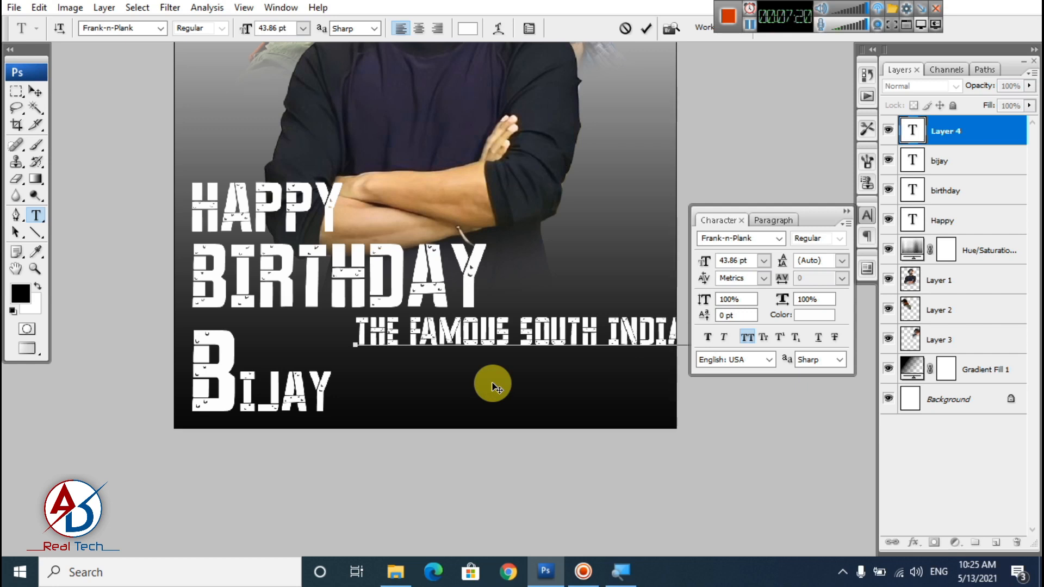
{"action": "key", "text": "ctrl+Return"}
- Move the tagline beside the name's large first letter, above the smaller letters, and scale it to 93.5%
{"action": "key", "text": "v"}
{"action": "key", "text": "ctrl+t"}
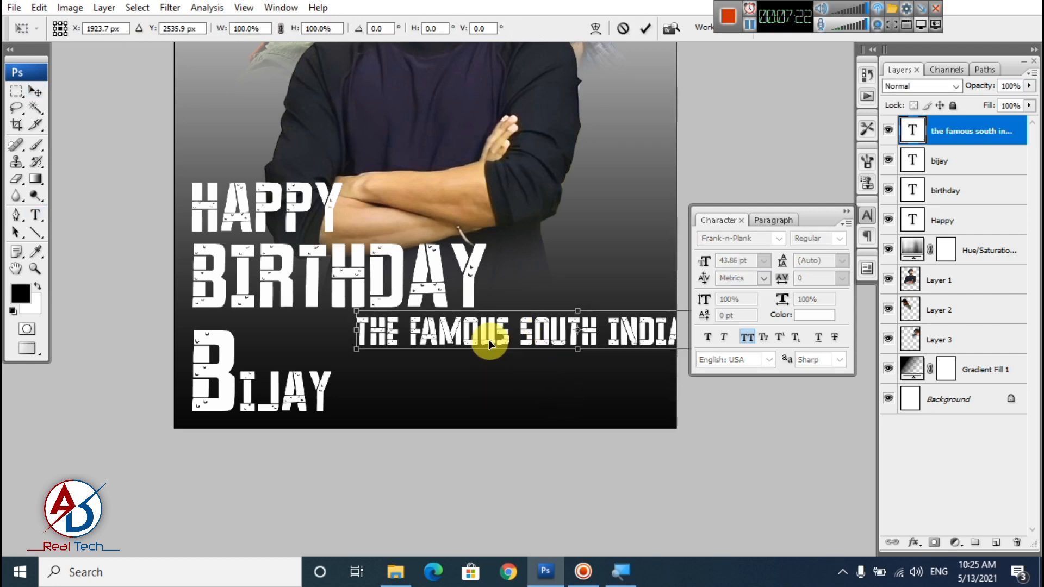
{"action": "left_click_drag", "start_coordinate": [489, 343], "coordinate": [400, 354]}
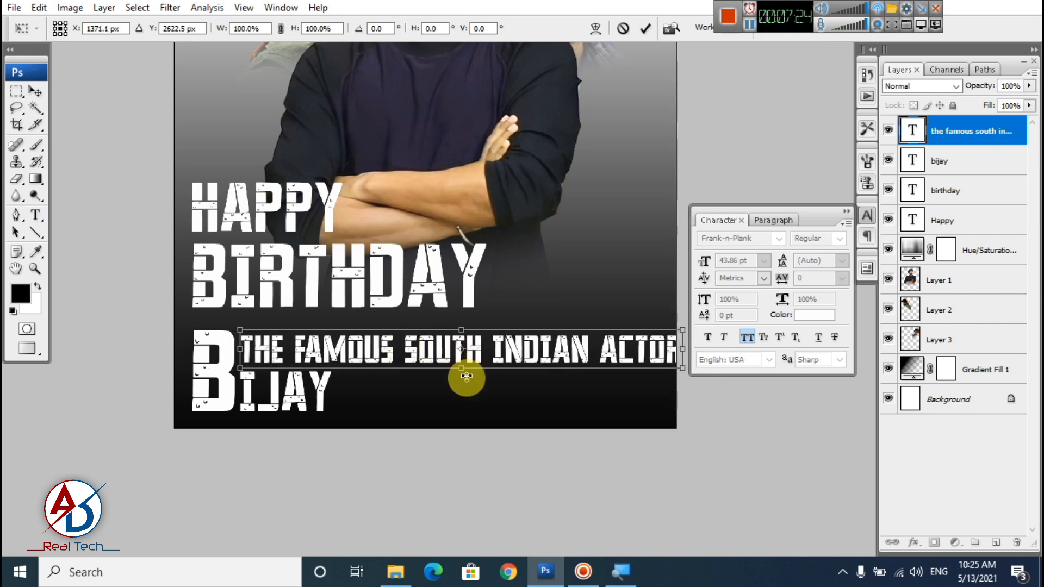
{"action": "left_click_drag", "start_coordinate": [682, 368], "coordinate": [664, 330]}
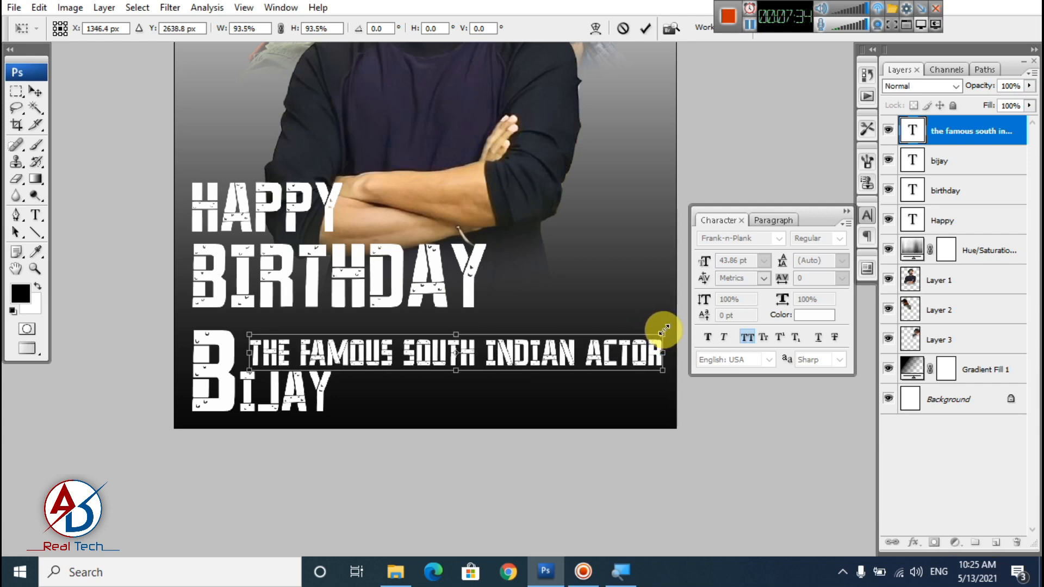
{"action": "key", "text": "Return"}
- Scale the tagline down to 37.61 pt and move the name and tagline up closer beneath BIRTHDAY
{"action": "scroll", "coordinate": [571, 377], "scroll_direction": "down", "scroll_amount": 1}
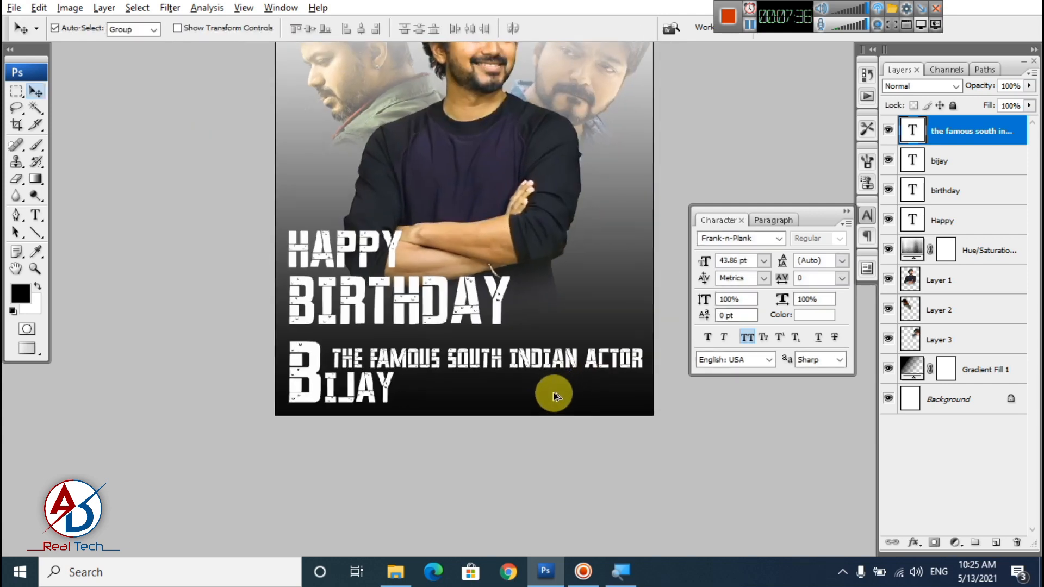
{"action": "left_click_drag", "start_coordinate": [571, 392], "coordinate": [616, 366]}
{"action": "key", "text": "ctrl+t"}
{"action": "key", "text": "Return"}
{"action": "left_click_drag", "start_coordinate": [307, 355], "coordinate": [353, 344]}
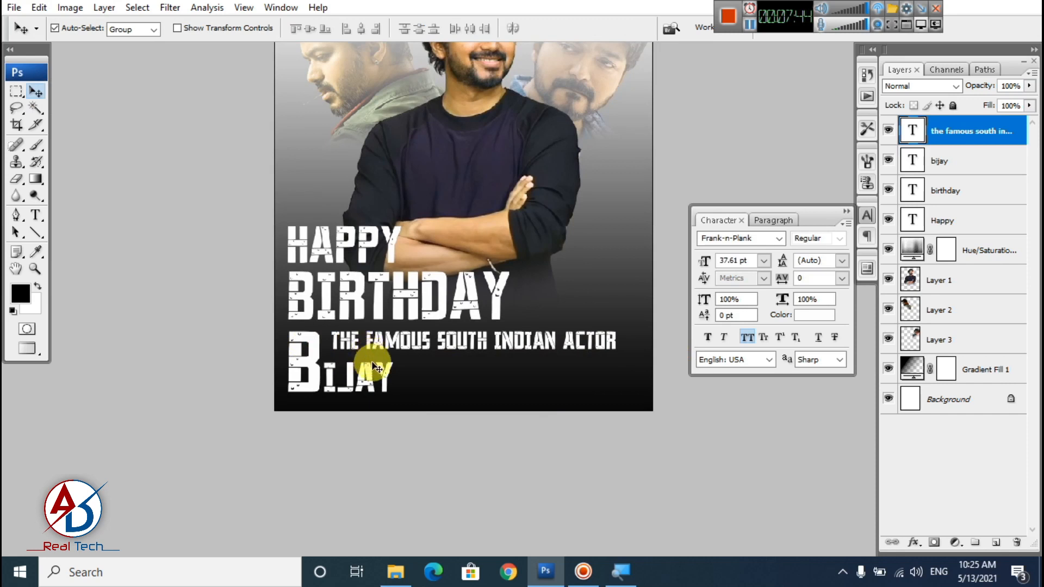
- Nudge the tagline slightly down toward the smaller letters of the name
{"action": "key", "text": "Down"}
{"action": "key", "text": "Down"}
{"action": "key", "text": "Down"}
{"action": "key", "text": "Down"}
{"action": "key", "text": "Down"}
{"action": "key", "text": "Down"}
{"action": "key", "text": "Down"}
{"action": "key", "text": "Down"}
{"action": "key", "text": "Down"}
{"action": "key", "text": "Down"}
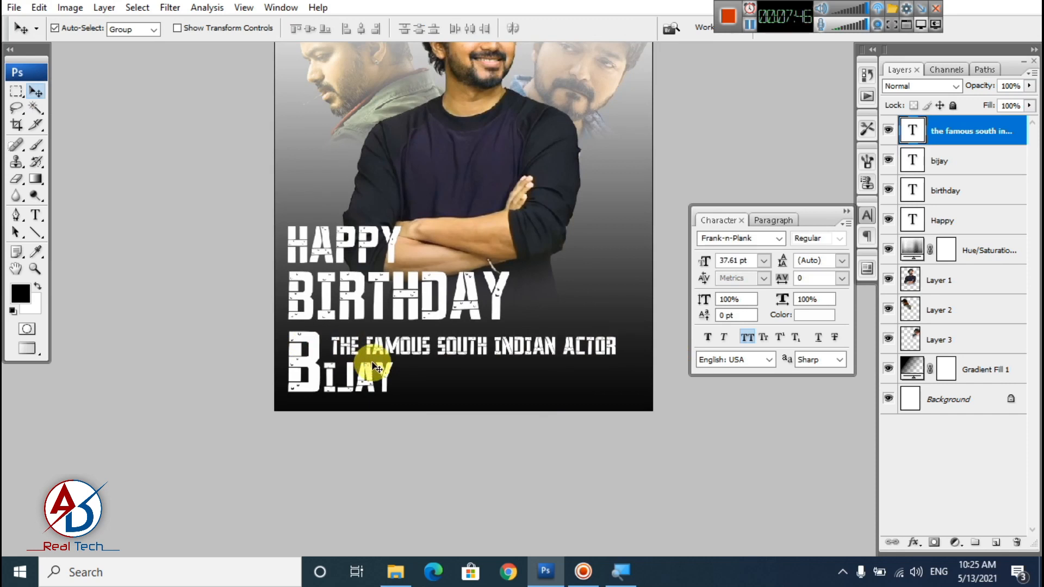
{"action": "left_click", "coordinate": [505, 370]}
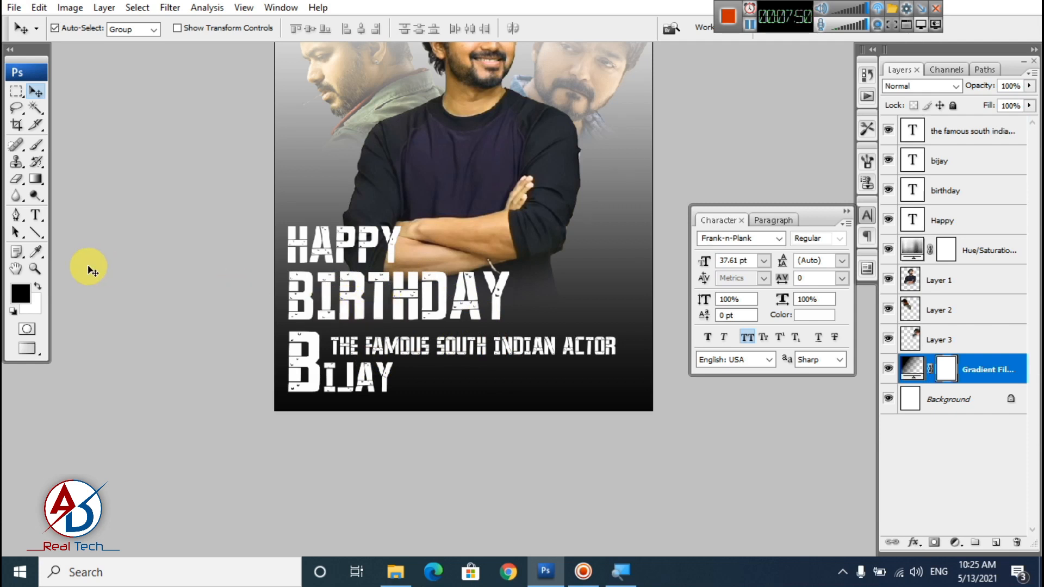
- Enlarge only the first letter of the BIRTHDAY text to 195.62 pt and commit the edit
{"action": "left_click", "coordinate": [38, 220]}
{"action": "left_click", "coordinate": [294, 300]}
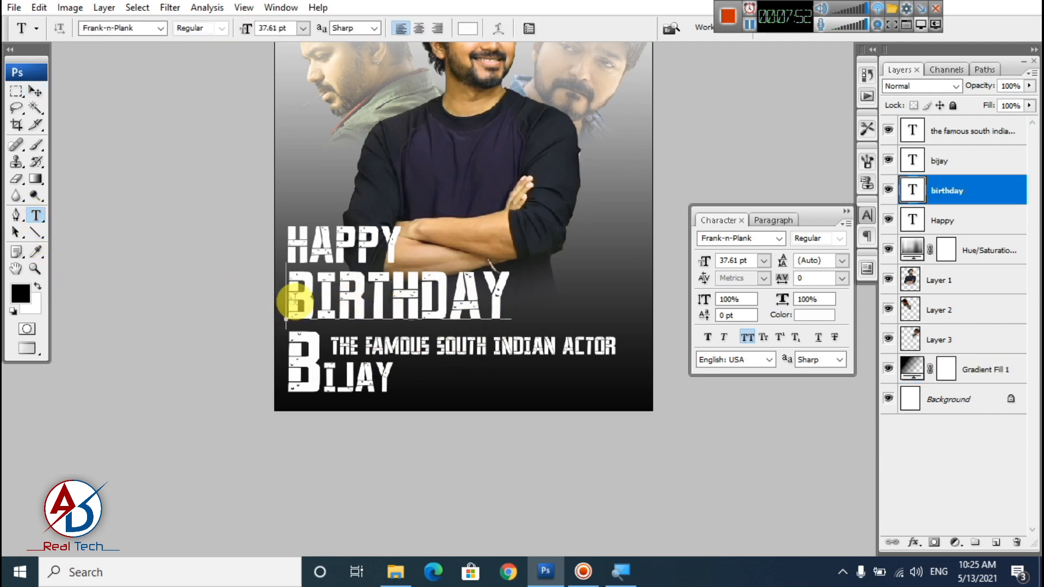
{"action": "left_click_drag", "start_coordinate": [288, 301], "coordinate": [301, 303]}
{"action": "key", "text": "ctrl+shift+period"}
{"action": "key", "text": "ctrl+shift+period"}
{"action": "key", "text": "ctrl+shift+period"}
{"action": "key", "text": "ctrl+shift+period"}
{"action": "key", "text": "ctrl+shift+period"}
{"action": "key", "text": "ctrl+shift+period"}
{"action": "key", "text": "ctrl+shift+period"}
{"action": "key", "text": "ctrl+shift+period"}
{"action": "key", "text": "ctrl+shift+period"}
{"action": "key", "text": "ctrl+shift+period"}
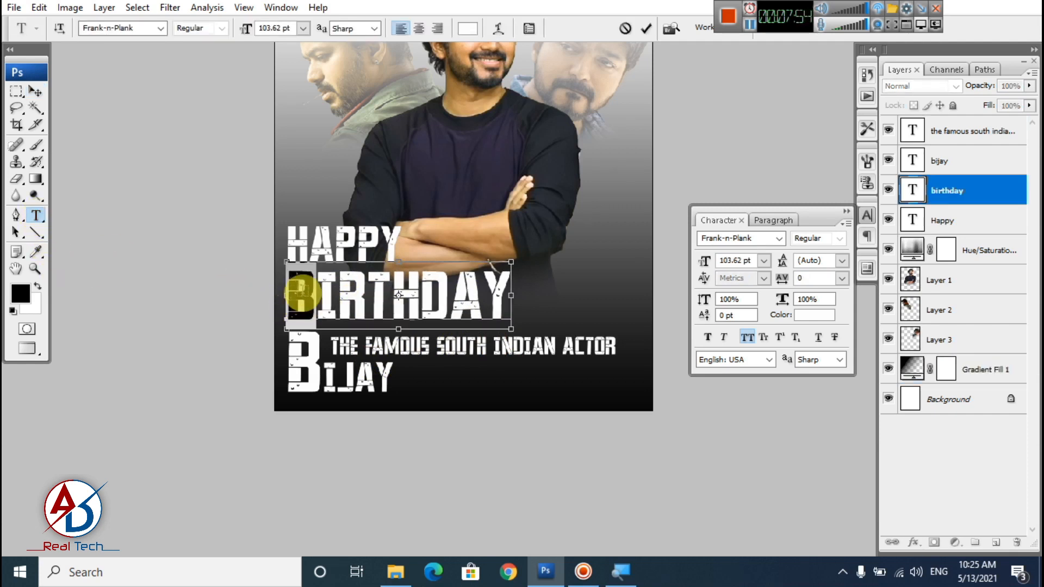
{"action": "key", "text": "ctrl+shift+period"}
{"action": "key", "text": "ctrl+shift+period"}
{"action": "key", "text": "ctrl+shift+period"}
{"action": "key", "text": "ctrl+shift+period"}
{"action": "key", "text": "ctrl+shift+period"}
{"action": "key", "text": "ctrl+shift+period"}
{"action": "key", "text": "ctrl+shift+period"}
{"action": "key", "text": "ctrl+shift+period"}
{"action": "key", "text": "ctrl+shift+period"}
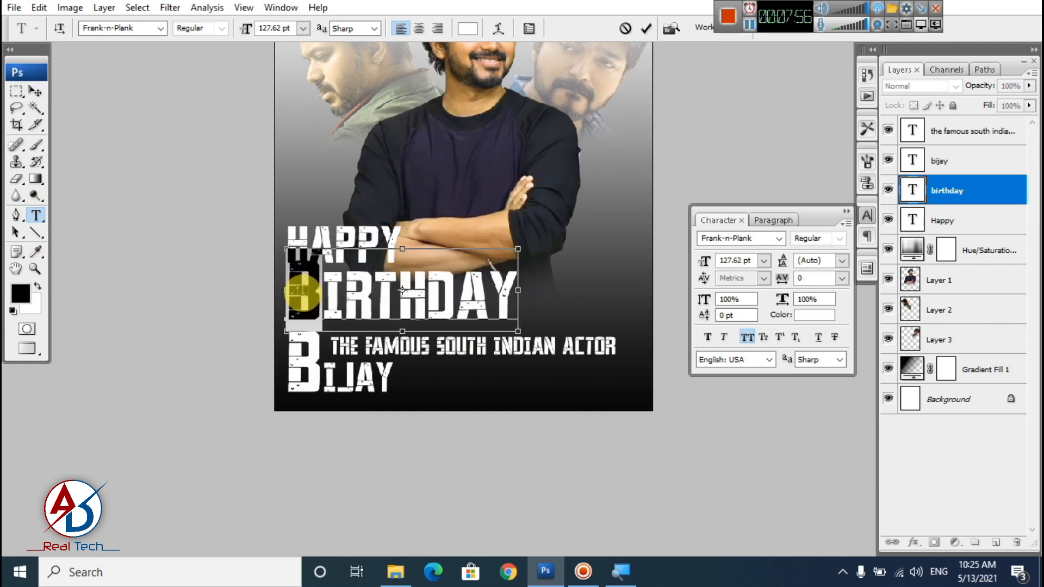
{"action": "key", "text": "ctrl+shift+period"}
{"action": "key", "text": "ctrl+shift+period"}
{"action": "key", "text": "ctrl+shift+period"}
{"action": "key", "text": "ctrl+shift+period"}
{"action": "key", "text": "ctrl+shift+period"}
{"action": "key", "text": "ctrl+shift+period"}
{"action": "key", "text": "ctrl+shift+period"}
{"action": "key", "text": "ctrl+shift+period"}
{"action": "key", "text": "ctrl+shift+period"}
{"action": "key", "text": "ctrl+shift+period"}
{"action": "key", "text": "ctrl+shift+period"}
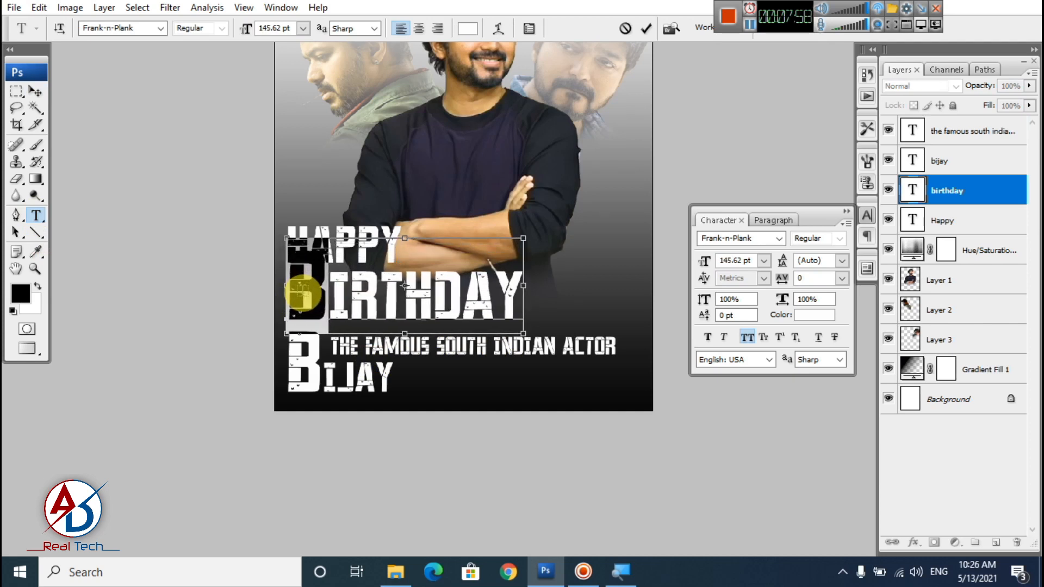
{"action": "key", "text": "ctrl+shift+period"}
{"action": "key", "text": "ctrl+shift+period"}
{"action": "key", "text": "ctrl+shift+period"}
{"action": "key", "text": "ctrl+shift+period"}
{"action": "key", "text": "ctrl+shift+period"}
{"action": "key", "text": "ctrl+shift+period"}
{"action": "key", "text": "ctrl+shift+period"}
{"action": "key", "text": "ctrl+shift+period"}
{"action": "key", "text": "ctrl+shift+period"}
{"action": "key", "text": "ctrl+shift+period"}
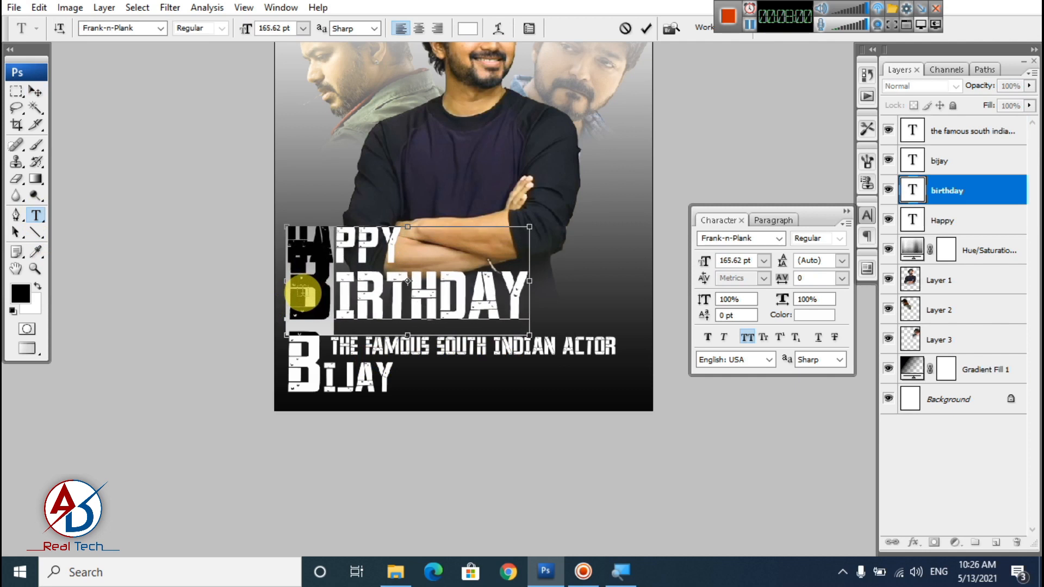
{"action": "key", "text": "ctrl+shift+period"}
{"action": "key", "text": "ctrl+shift+period"}
{"action": "key", "text": "ctrl+shift+period"}
{"action": "key", "text": "ctrl+shift+period"}
{"action": "key", "text": "ctrl+shift+period"}
{"action": "key", "text": "ctrl+shift+period"}
{"action": "key", "text": "ctrl+shift+period"}
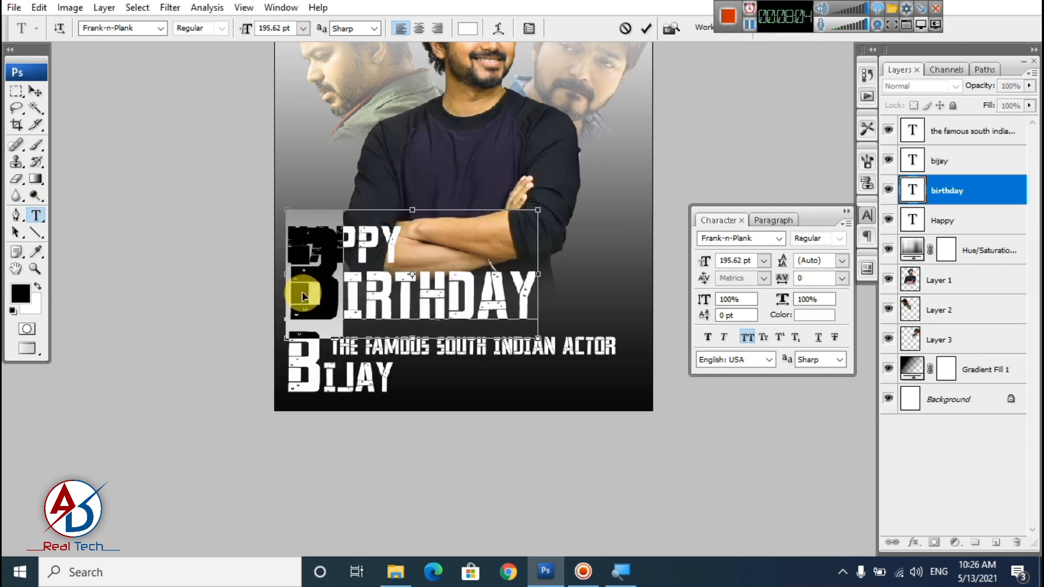
{"action": "key", "text": "ctrl+Return"}
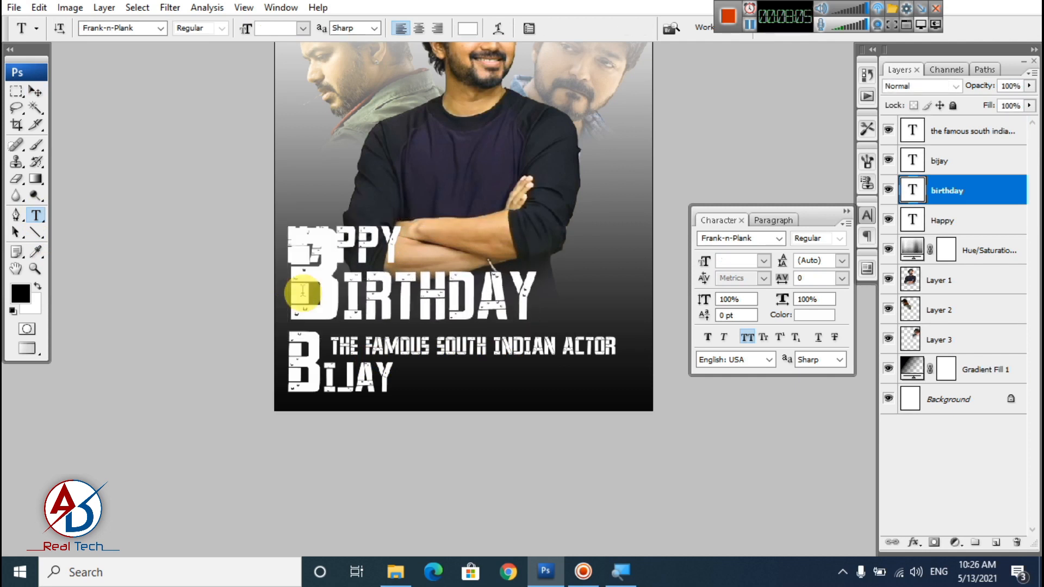
{"action": "left_click", "coordinate": [35, 89]}
{"action": "mouse_move", "coordinate": [367, 251]}
{"action": "left_mouse_down"}
{"action": "mouse_move", "coordinate": [409, 240]}
{"action": "mouse_move", "coordinate": [372, 256]}
{"action": "left_mouse_up"}
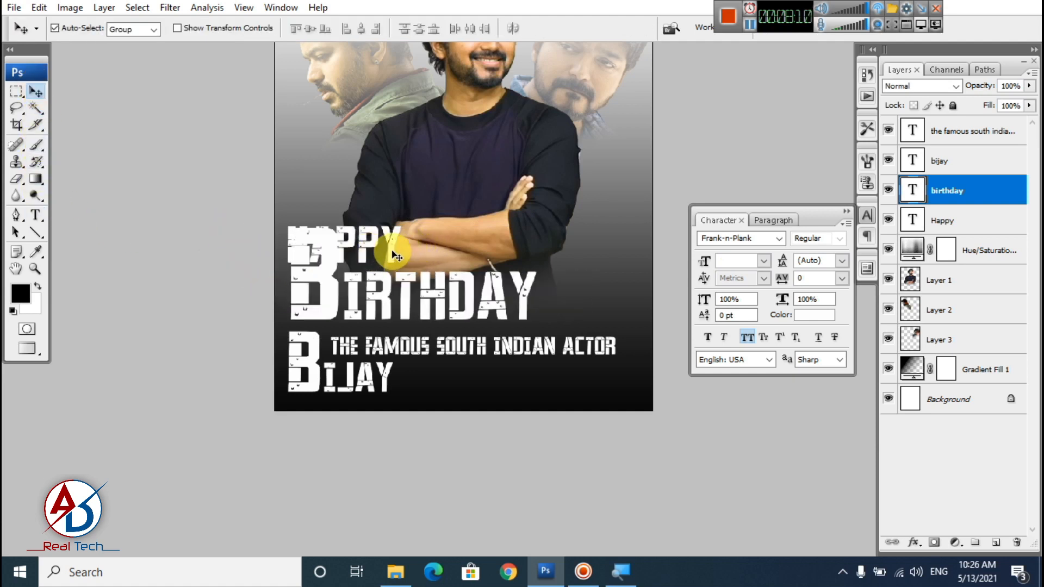
{"action": "left_click", "coordinate": [1006, 162]}
{"action": "key", "text": "ctrl+t"}
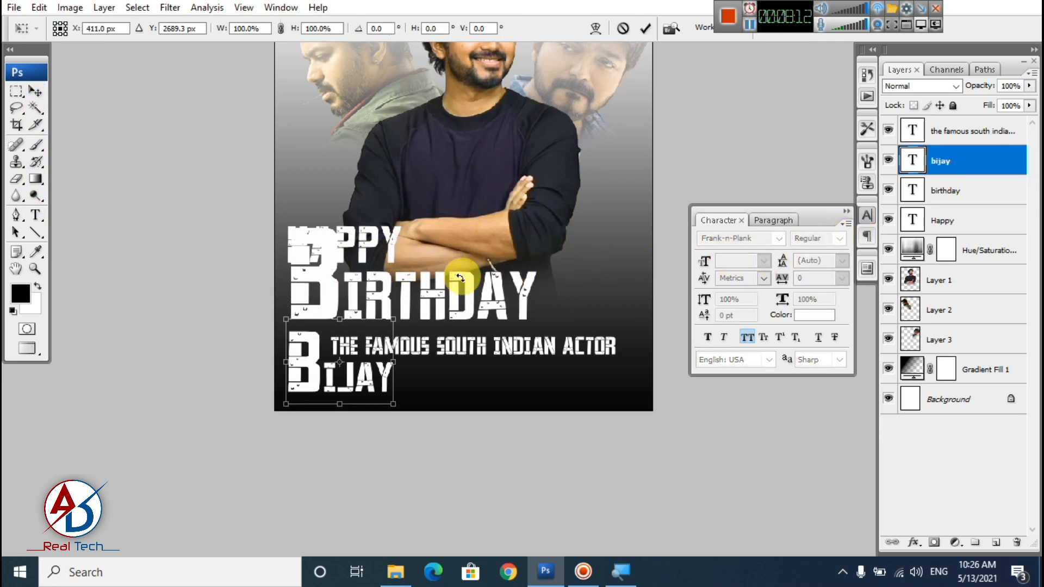
{"action": "key", "text": "Return"}
- Move the HAPPY text beside the large first letter of BIRTHDAY, just above its smaller letters, and apply the transform
{"action": "left_click", "coordinate": [899, 220]}
{"action": "key", "text": "ctrl+t"}
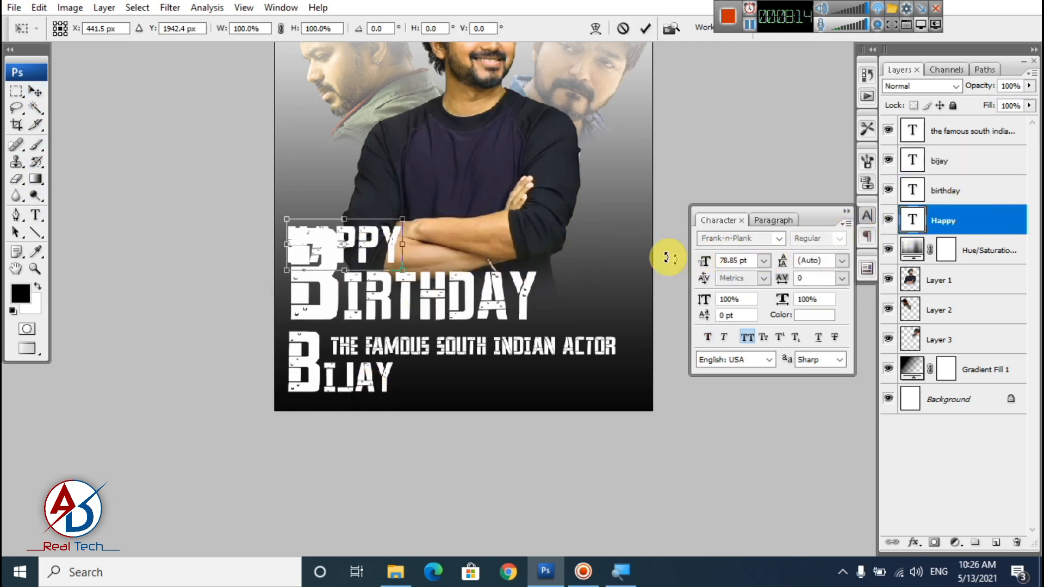
{"action": "left_click_drag", "start_coordinate": [386, 255], "coordinate": [446, 252]}
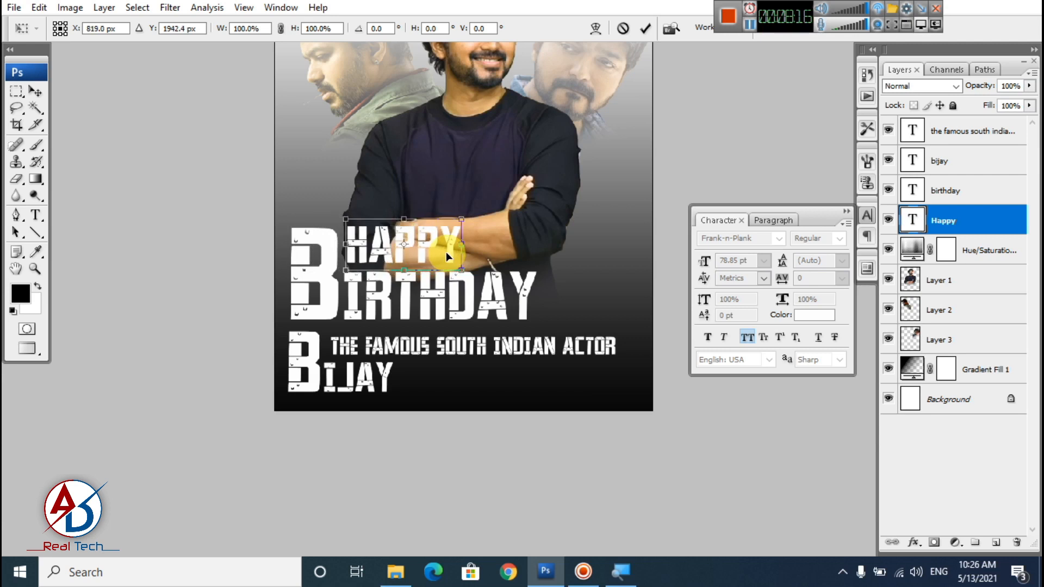
{"action": "scroll", "coordinate": [448, 267], "scroll_direction": "up", "scroll_amount": 4}
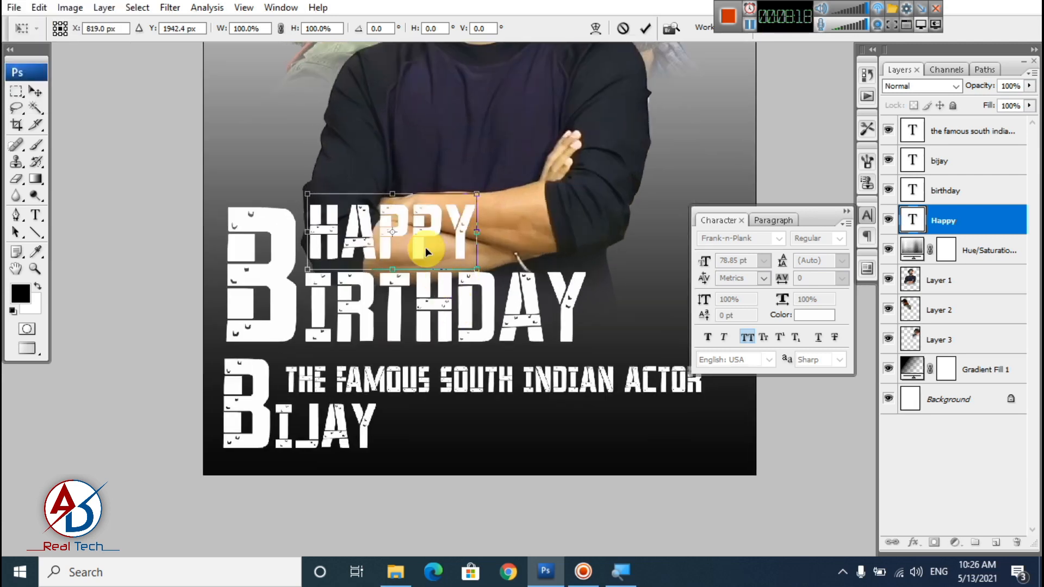
{"action": "left_click_drag", "start_coordinate": [410, 235], "coordinate": [406, 243]}
{"action": "key", "text": "Return"}
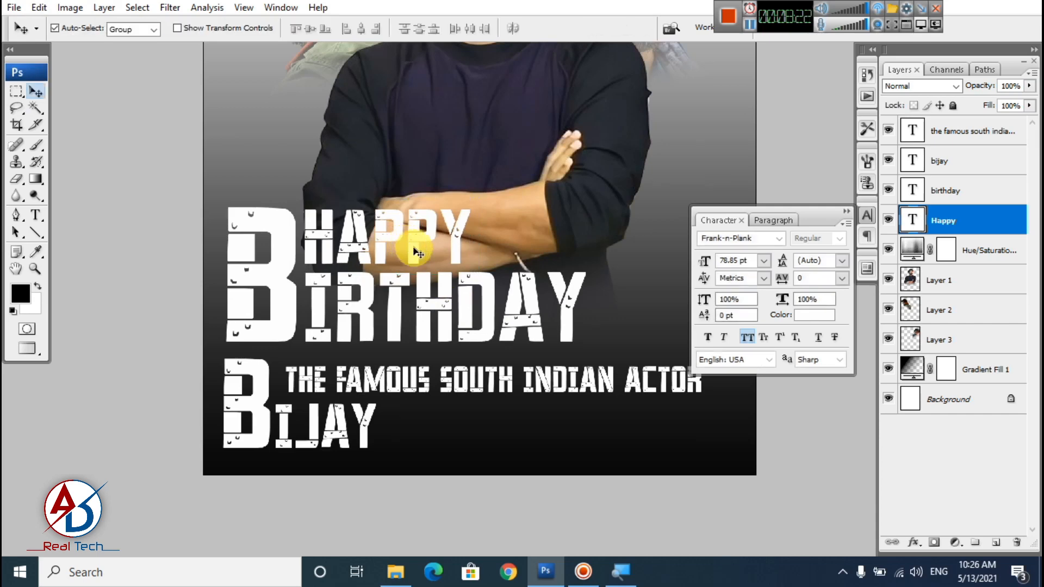
- Enlarge only the first letter of BIRTHDAY to 199.62 pt and commit the edit
{"action": "scroll", "coordinate": [408, 247], "scroll_direction": "down", "scroll_amount": 4}
{"action": "scroll", "coordinate": [521, 359], "scroll_direction": "up", "scroll_amount": 2}
{"action": "key", "text": "alt+space"}
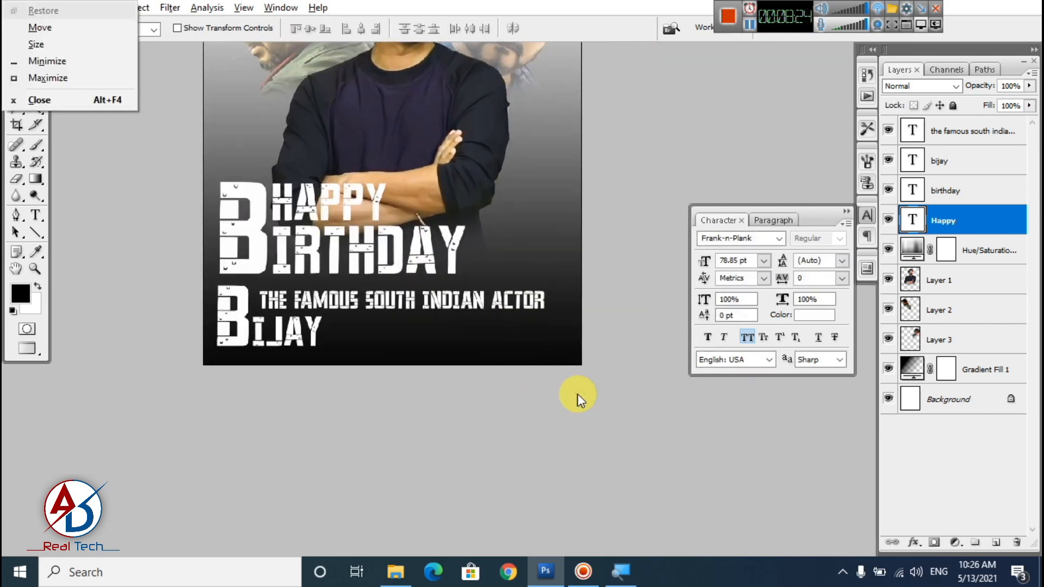
{"action": "left_click_drag", "start_coordinate": [577, 393], "coordinate": [587, 393]}
{"action": "left_click", "coordinate": [37, 216]}
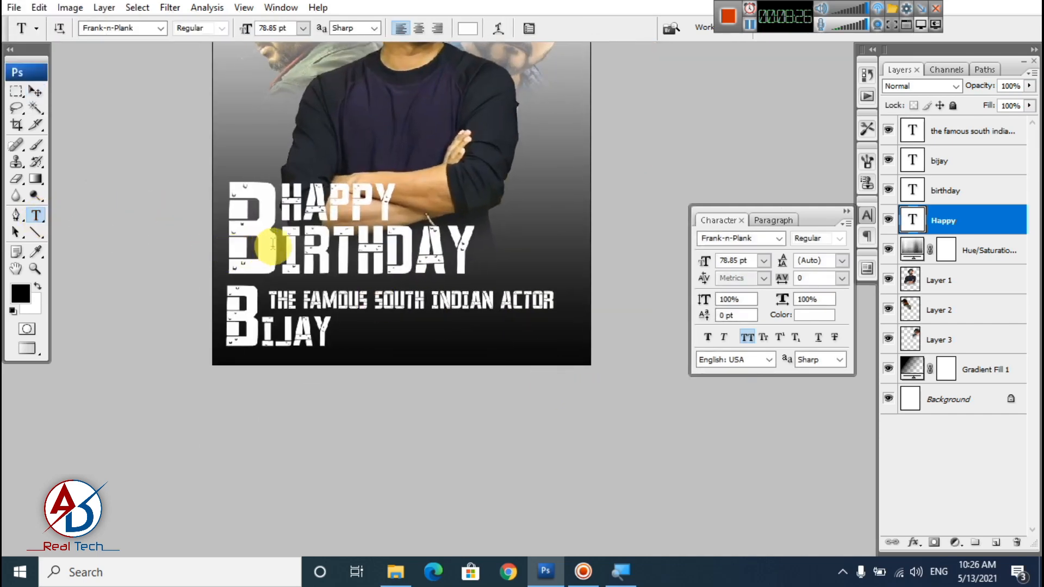
{"action": "left_click_drag", "start_coordinate": [272, 244], "coordinate": [230, 134]}
{"action": "key", "text": "ctrl+shift+period"}
{"action": "key", "text": "ctrl+shift+period"}
{"action": "key", "text": "ctrl+shift+period"}
{"action": "key", "text": "ctrl+shift+period"}
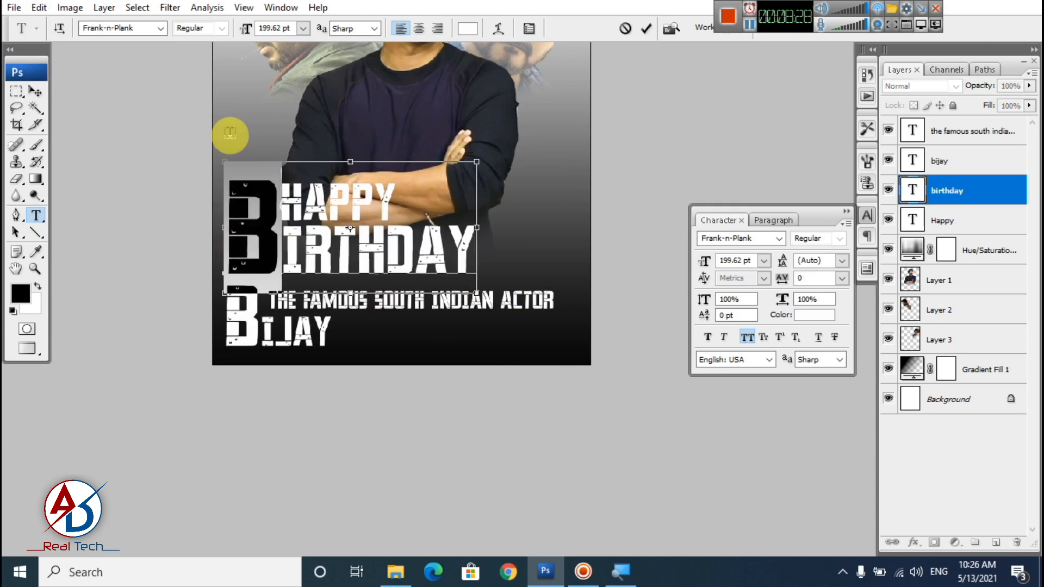
{"action": "key", "text": "ctrl+Return"}
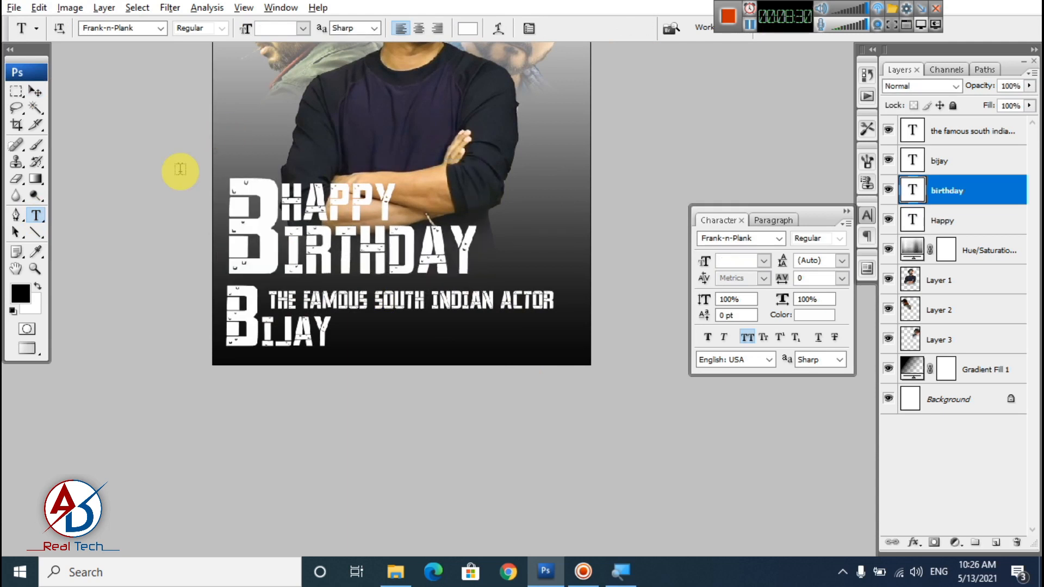
- Nudge the BIRTHDAY text slightly sideways to line up its large first letter with the name below
{"action": "key", "text": "ctrl+plus"}
{"action": "key", "text": "b"}
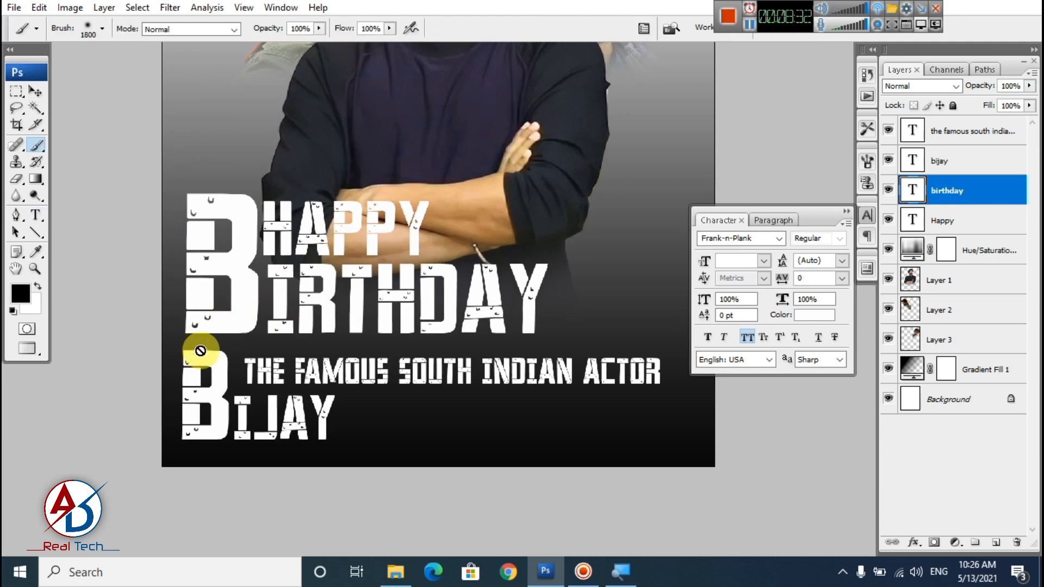
{"action": "key", "text": "v"}
{"action": "left_click_drag", "start_coordinate": [214, 329], "coordinate": [208, 331]}
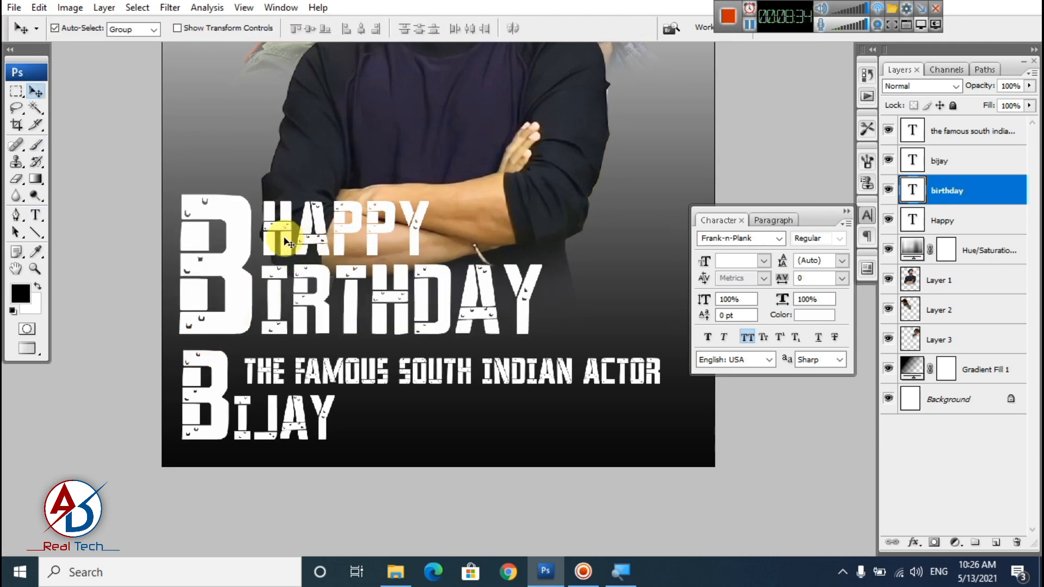
{"action": "key", "text": "Right"}
{"action": "key", "text": "Right"}
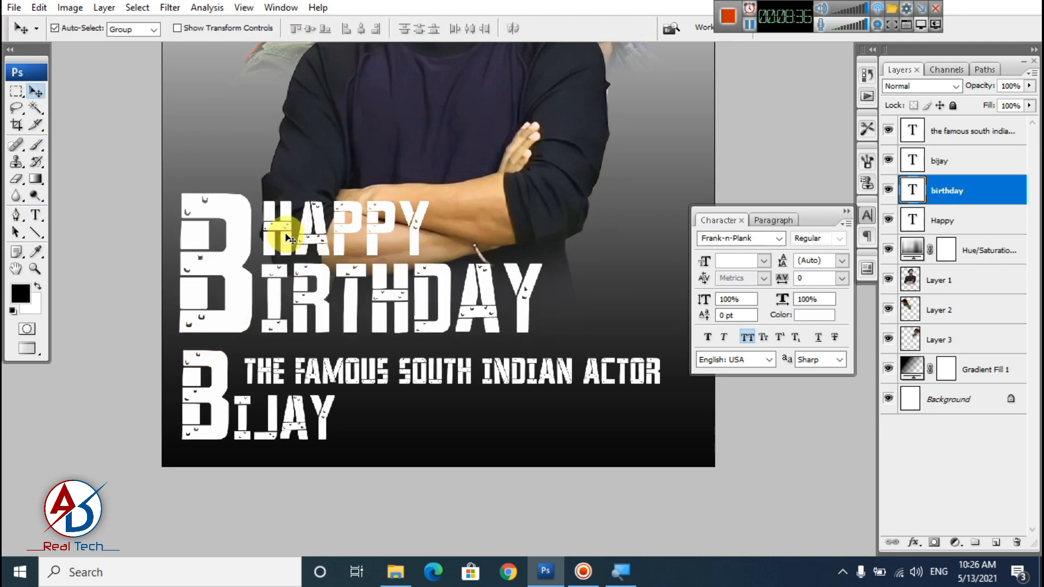
{"action": "key", "text": "shift+Right"}
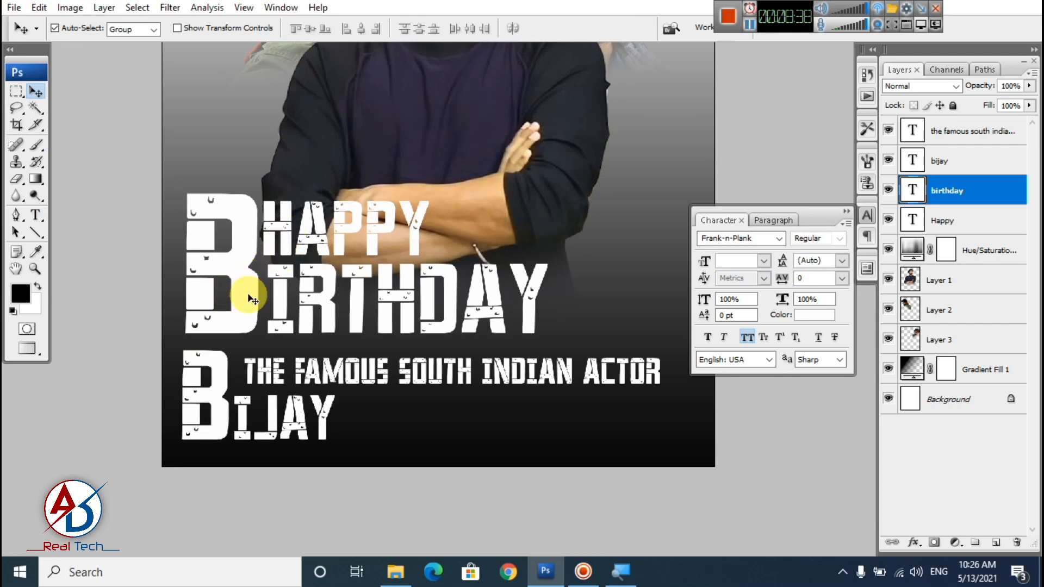
{"action": "key", "text": "Left"}
{"action": "key", "text": "Left"}
- Nudge the HAPPY text slightly up to align its top with the large first letter of BIRTHDAY
{"action": "left_click", "coordinate": [970, 224]}
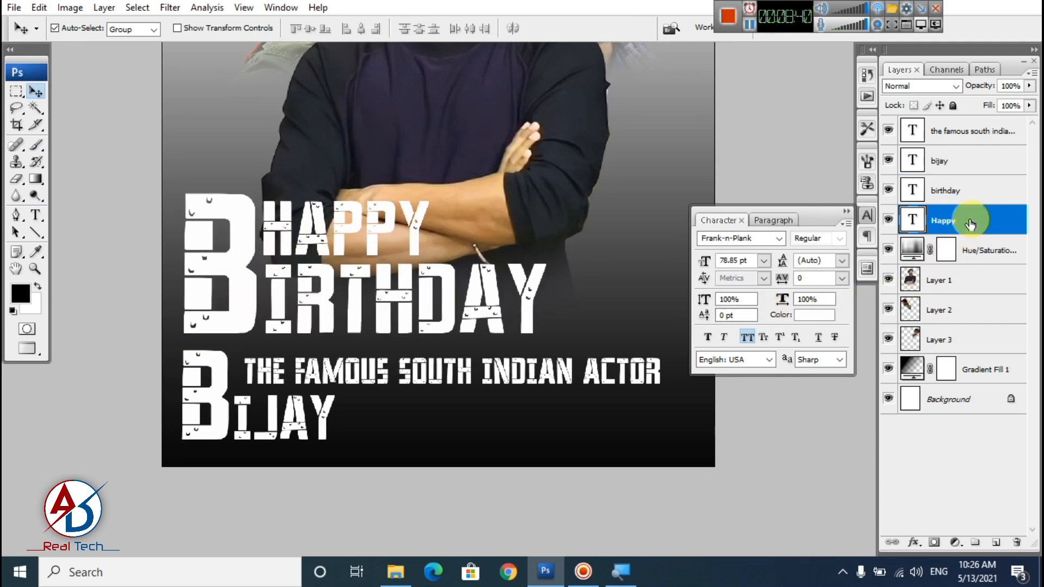
{"action": "key", "text": "Up"}
{"action": "key", "text": "Up"}
{"action": "key", "text": "Up"}
{"action": "key", "text": "Up"}
{"action": "key", "text": "Up"}
{"action": "key", "text": "Up"}
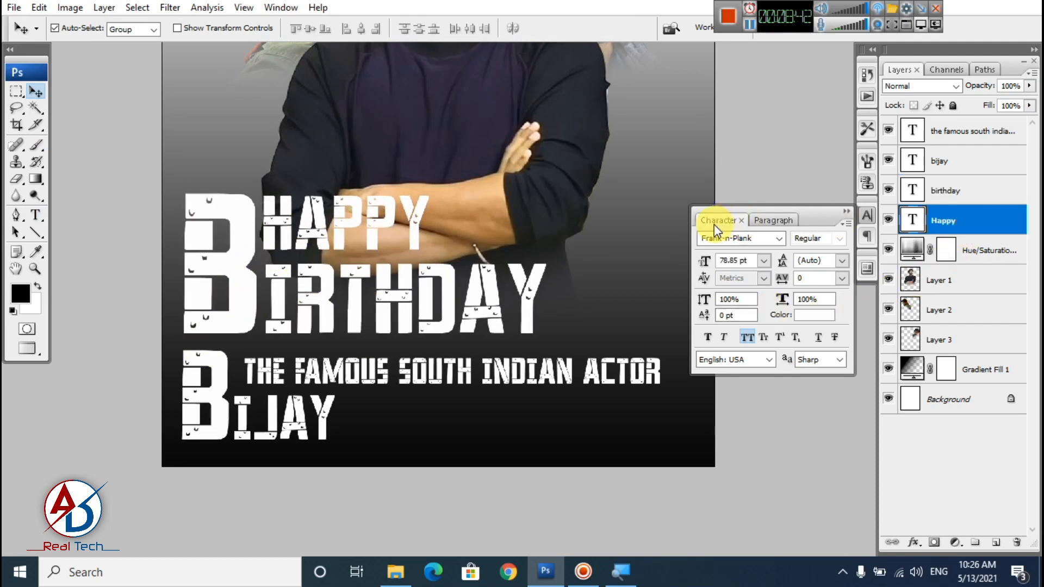
- Examine the whole poster at several magnifications to check the layout of the portraits and text
{"action": "scroll", "coordinate": [442, 240], "scroll_direction": "down", "scroll_amount": 11}
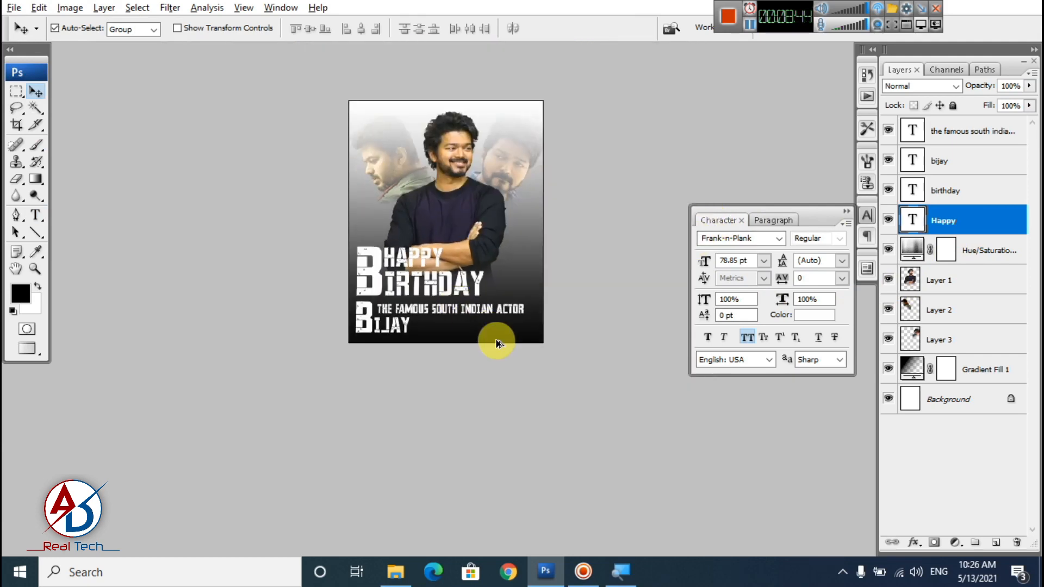
{"action": "scroll", "coordinate": [497, 342], "scroll_direction": "up", "scroll_amount": 4}
{"action": "scroll", "coordinate": [419, 333], "scroll_direction": "down", "scroll_amount": 2}
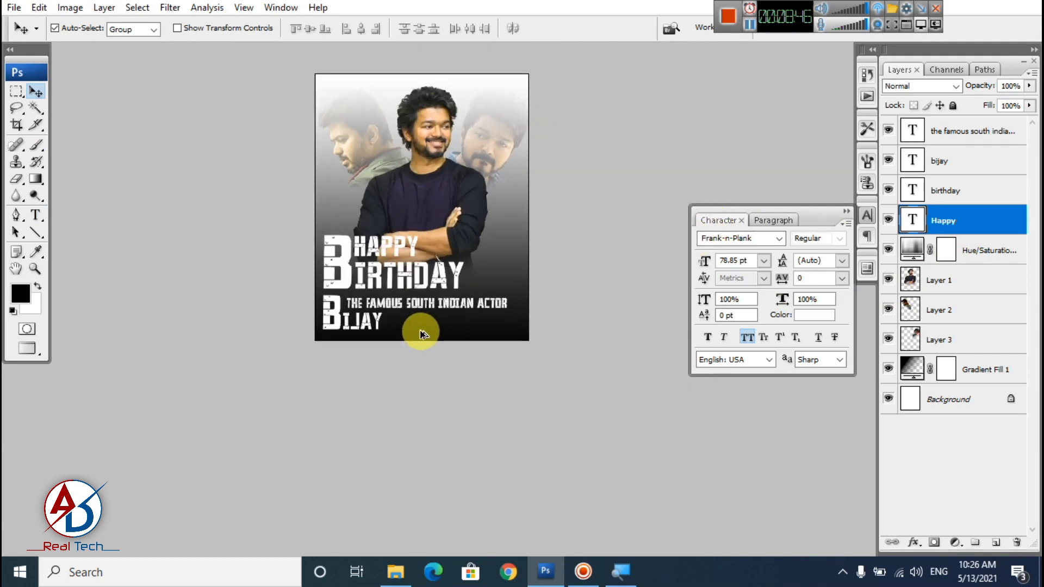
{"action": "scroll", "coordinate": [427, 329], "scroll_direction": "up", "scroll_amount": 3}
{"action": "scroll", "coordinate": [435, 307], "scroll_direction": "down", "scroll_amount": 3}
{"action": "scroll", "coordinate": [435, 308], "scroll_direction": "up", "scroll_amount": 3}
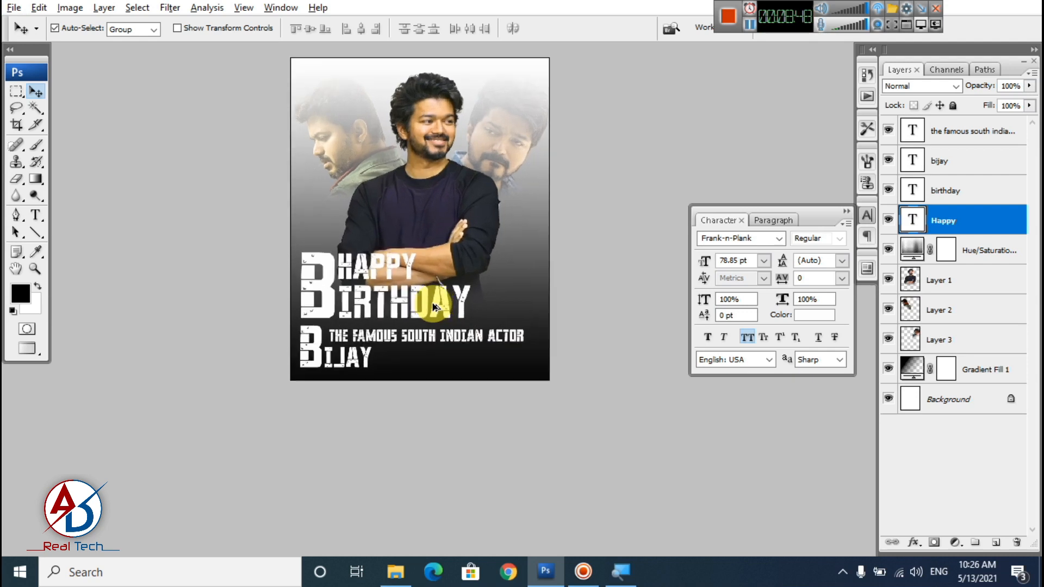
{"action": "left_click_drag", "start_coordinate": [506, 315], "coordinate": [492, 343]}
{"action": "scroll", "coordinate": [473, 330], "scroll_direction": "down", "scroll_amount": 4}
{"action": "scroll", "coordinate": [472, 330], "scroll_direction": "up", "scroll_amount": 4}
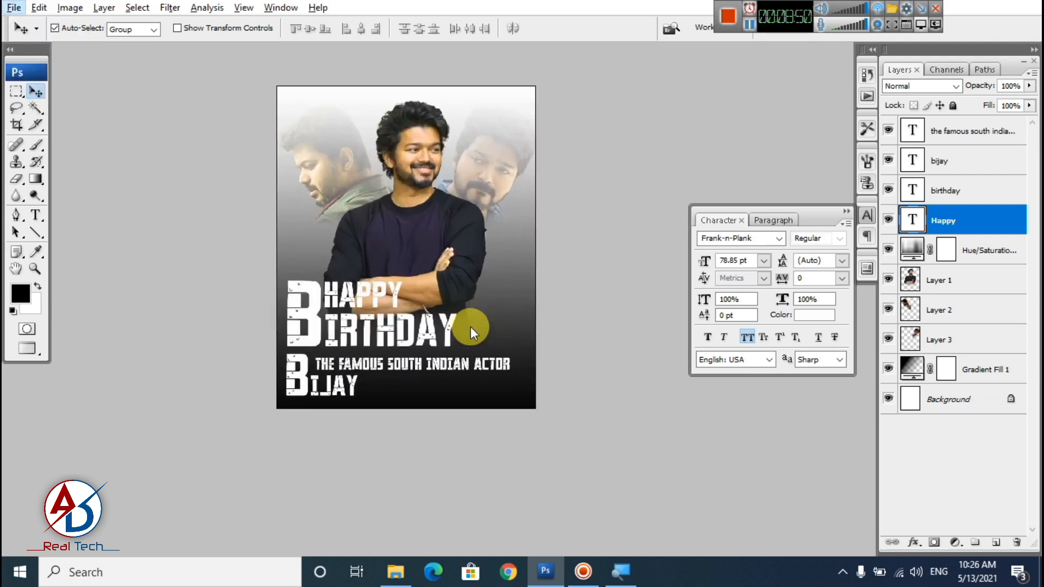
{"action": "left_click_drag", "start_coordinate": [535, 371], "coordinate": [553, 403]}
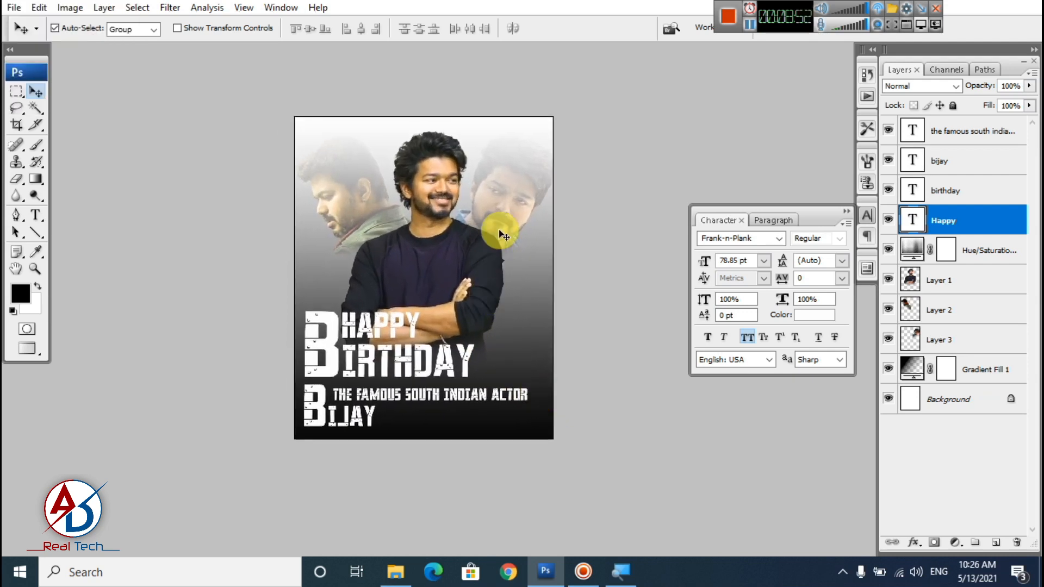
{"action": "scroll", "coordinate": [514, 248], "scroll_direction": "down", "scroll_amount": 3}
{"action": "scroll", "coordinate": [489, 275], "scroll_direction": "up", "scroll_amount": 3}
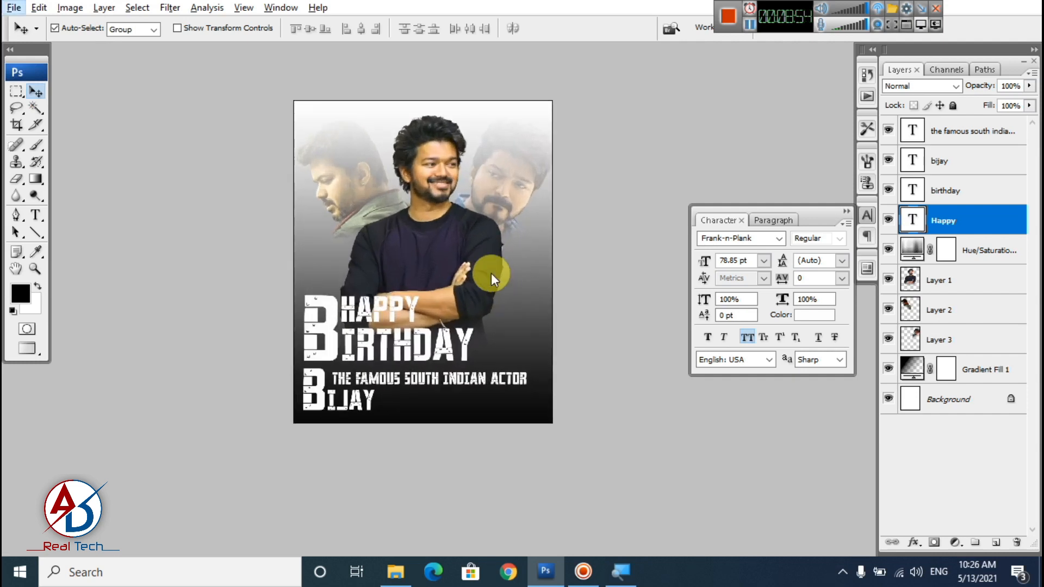
{"action": "left_click_drag", "start_coordinate": [491, 272], "coordinate": [508, 275]}
{"action": "scroll", "coordinate": [497, 339], "scroll_direction": "down", "scroll_amount": 2}
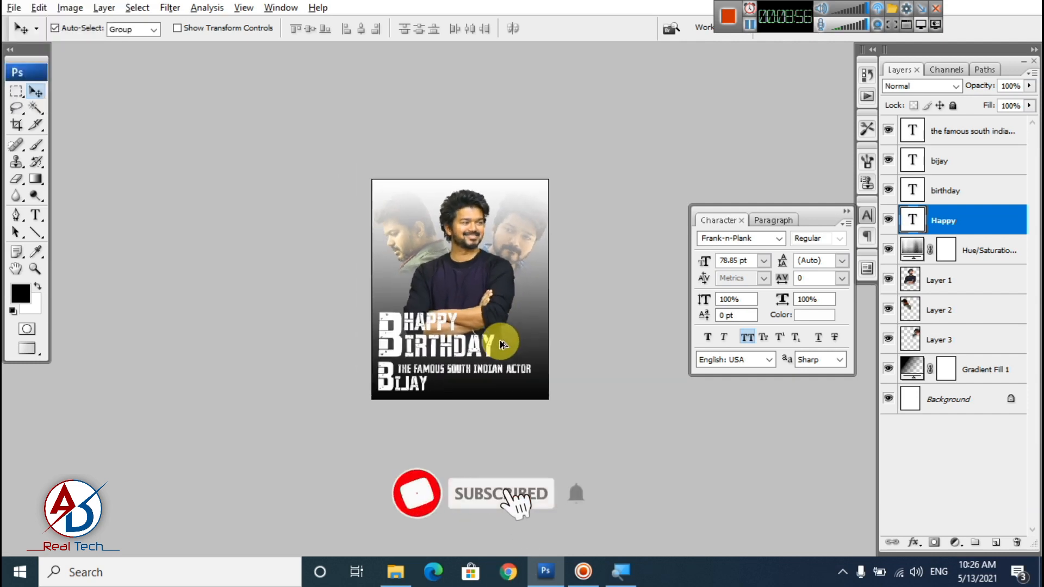
{"action": "scroll", "coordinate": [500, 342], "scroll_direction": "up", "scroll_amount": 2}
{"action": "left_click_drag", "start_coordinate": [486, 331], "coordinate": [492, 351]}
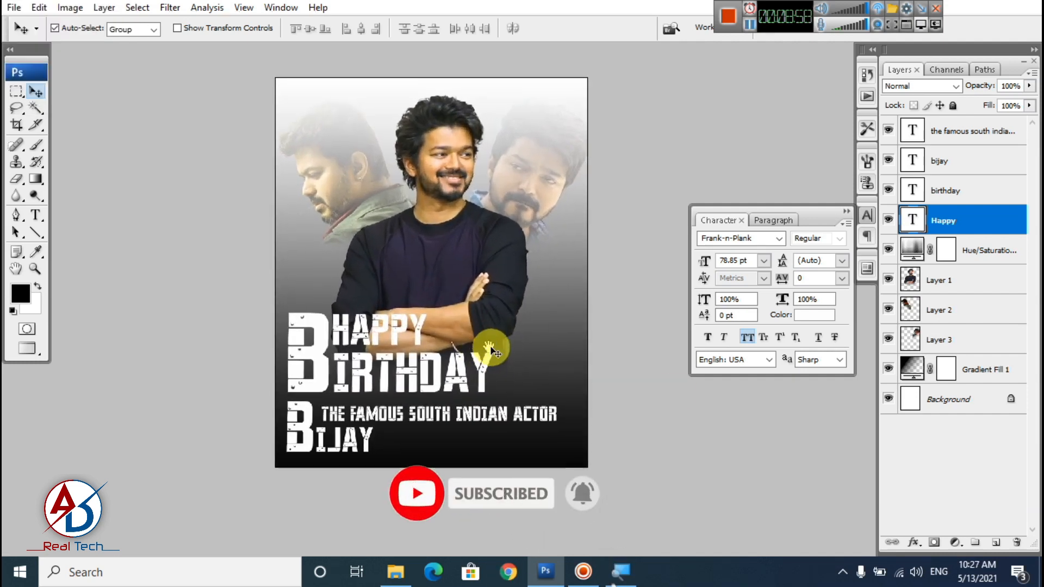
- Add a new layer directly above the Background and try to stroke it with a 20 px white centered outline
{"action": "left_click", "coordinate": [945, 402]}
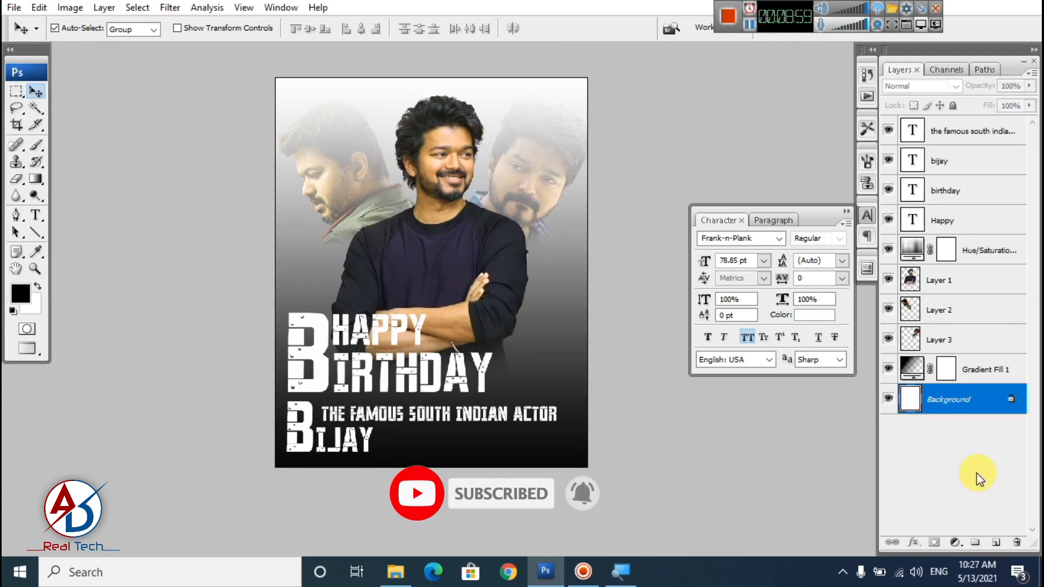
{"action": "left_click", "coordinate": [997, 544]}
{"action": "left_click", "coordinate": [38, 8]}
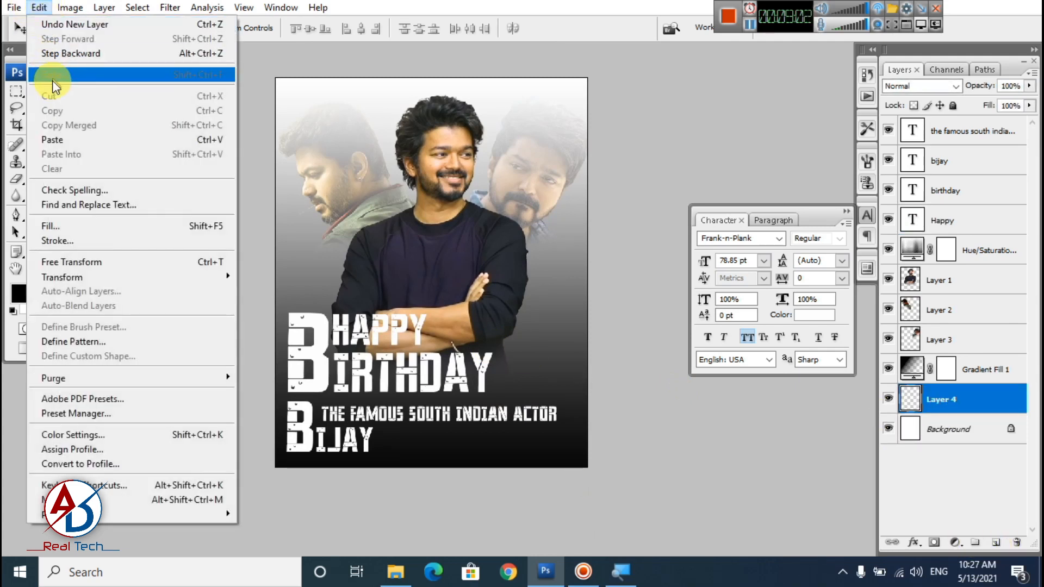
{"action": "left_click", "coordinate": [51, 240]}
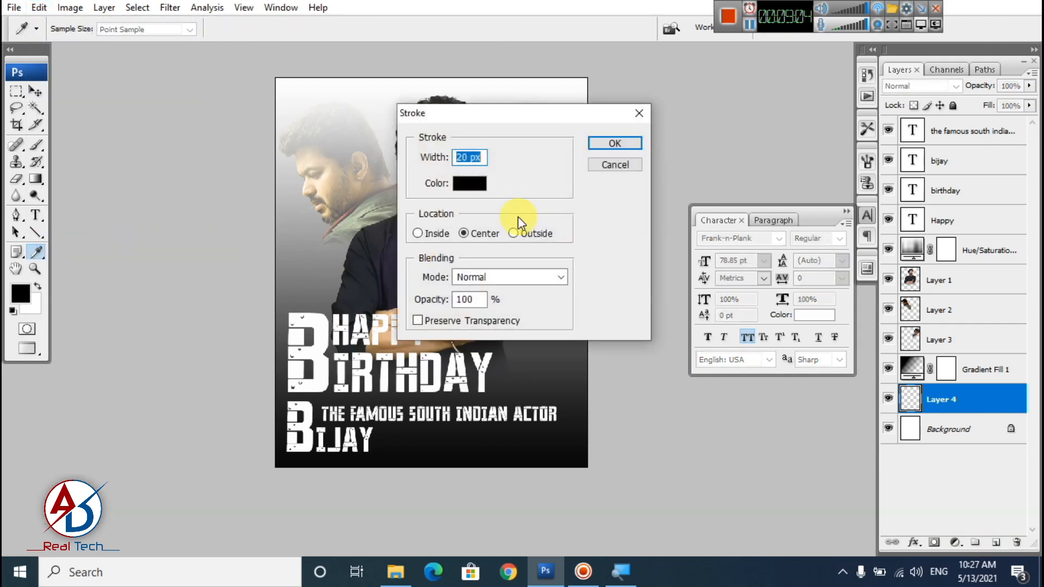
{"action": "left_click", "coordinate": [466, 184]}
{"action": "left_click", "coordinate": [532, 309]}
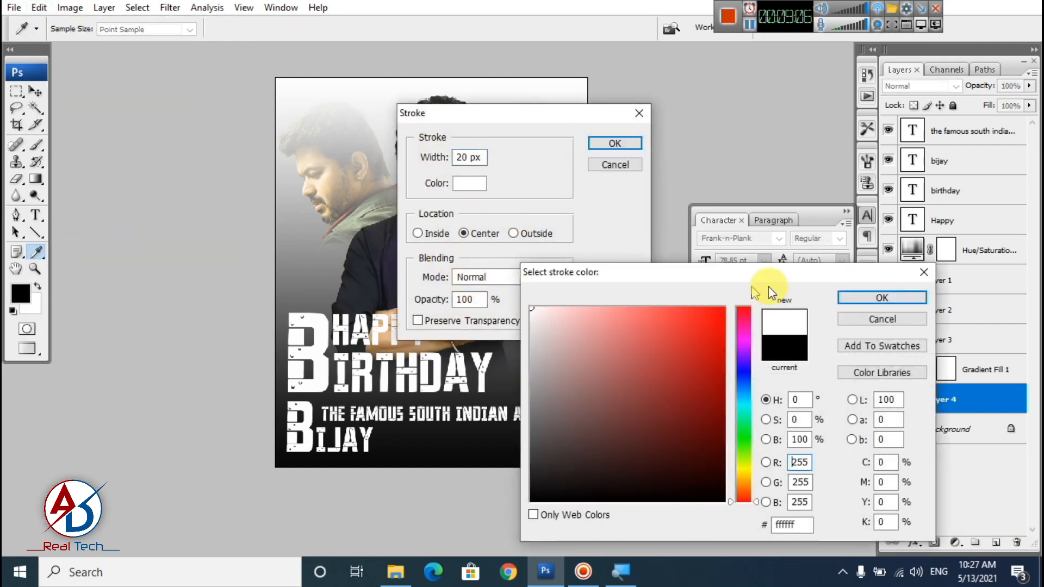
{"action": "left_click", "coordinate": [872, 298]}
{"action": "left_click", "coordinate": [617, 145]}
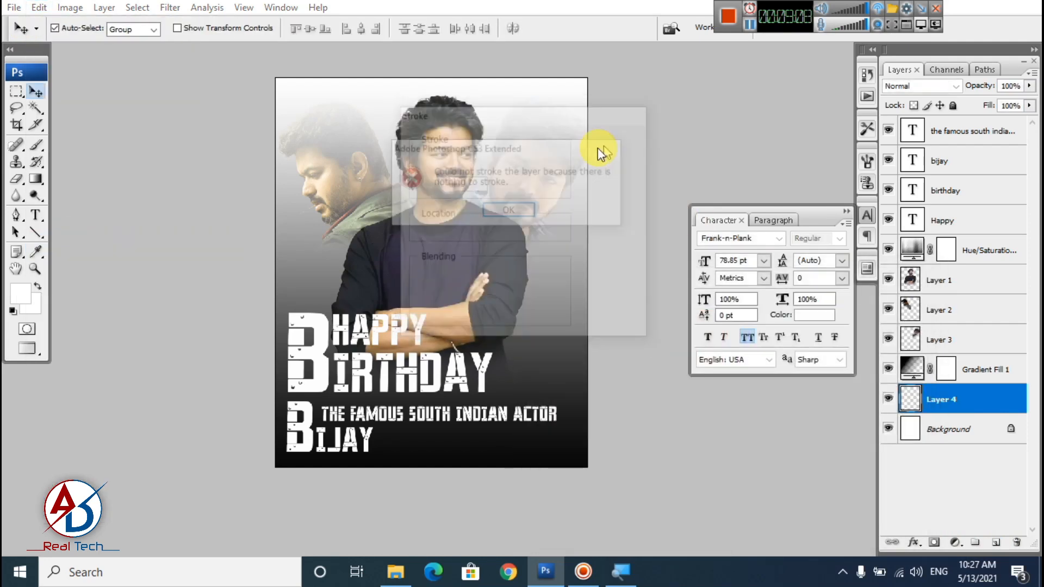
{"action": "left_click", "coordinate": [506, 213]}
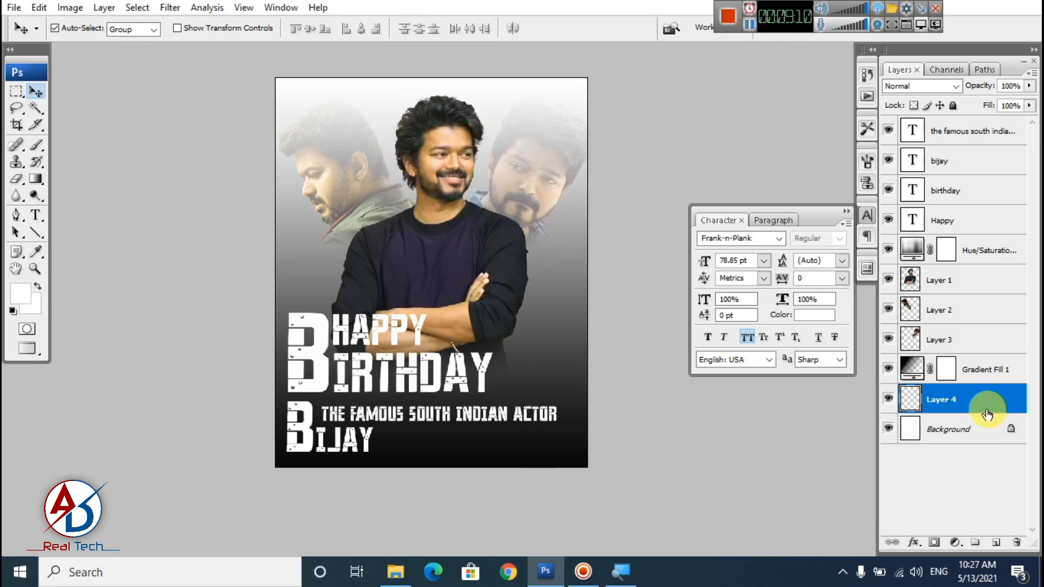
- Select the whole canvas, stroke it on the new empty layer with a 20 px white centered outline, and deselect
{"action": "left_click", "coordinate": [980, 425]}
{"action": "left_click", "coordinate": [942, 409]}
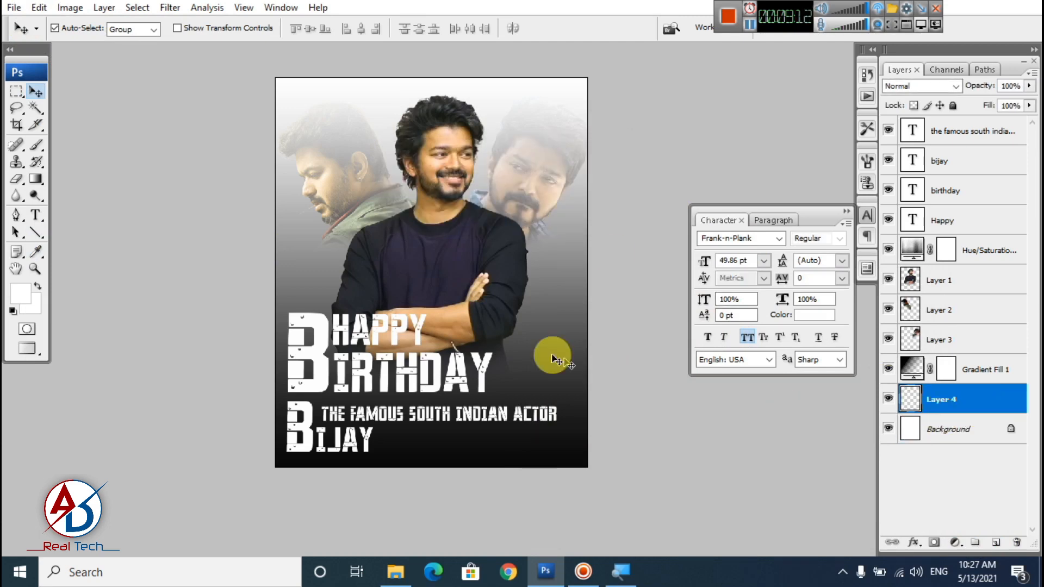
{"action": "key", "text": "ctrl+a"}
{"action": "left_click", "coordinate": [39, 7]}
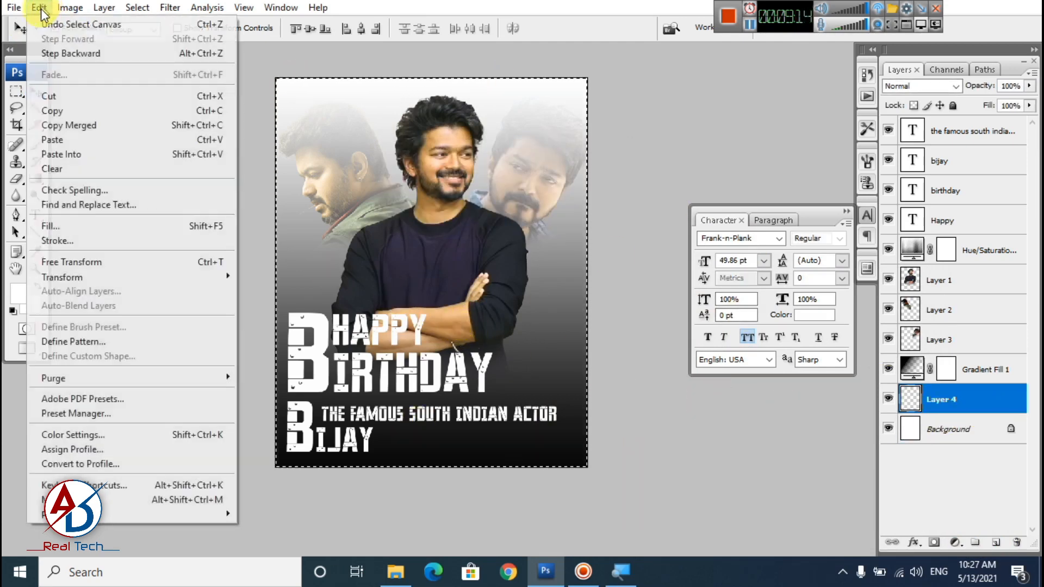
{"action": "left_click", "coordinate": [65, 240]}
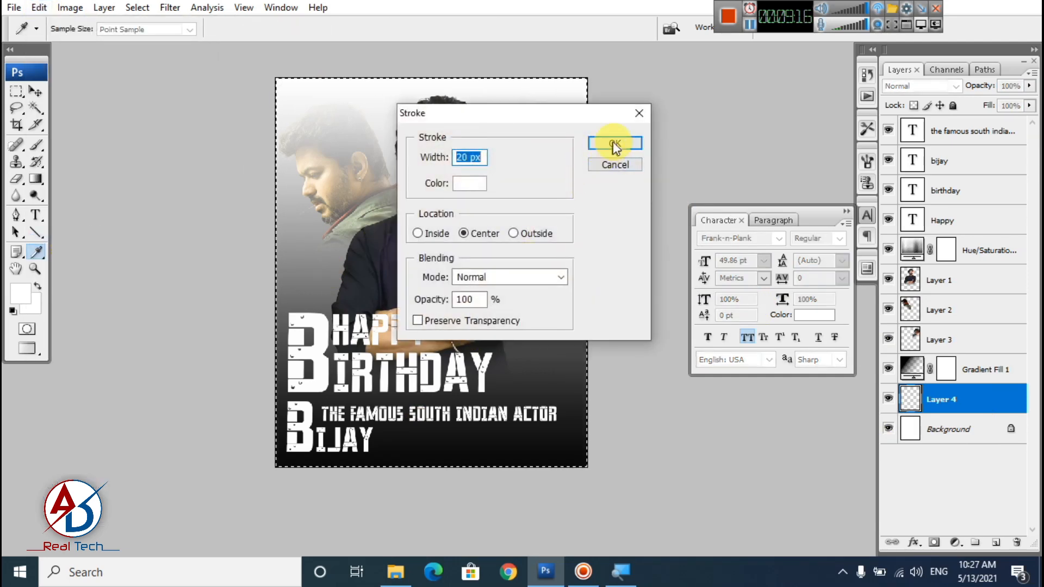
{"action": "left_click", "coordinate": [612, 143]}
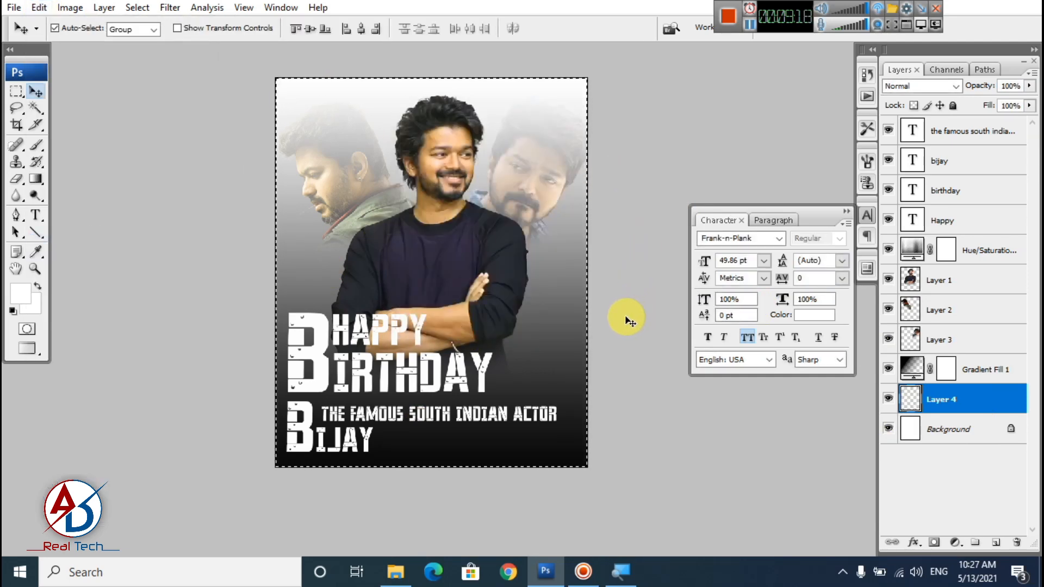
{"action": "key", "text": "ctrl+d"}
- Scale the white border layer proportionally about its centre to 88.8% so it sits inside the poster edges
{"action": "key", "text": "ctrl+t"}
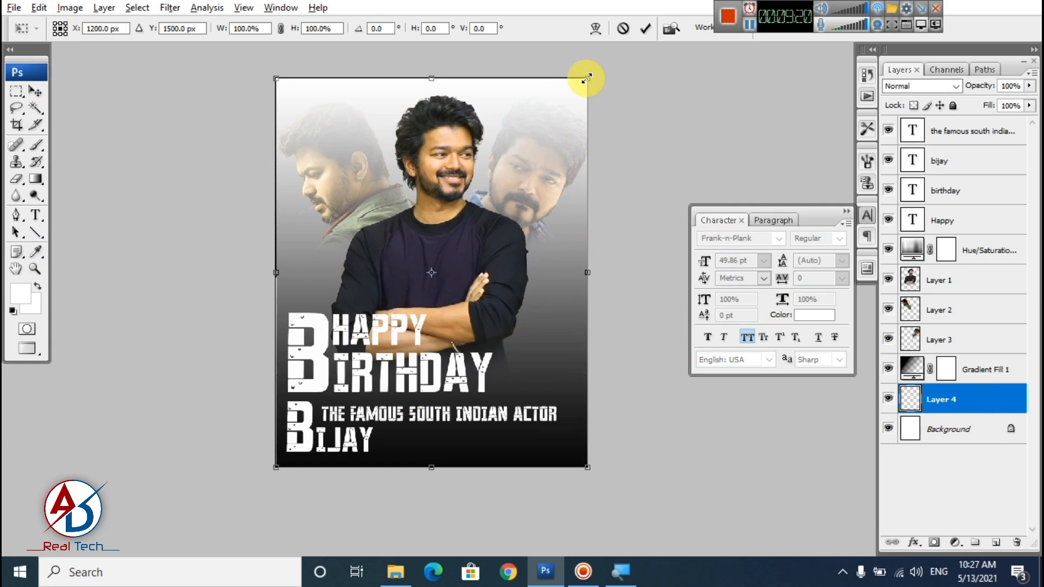
{"action": "left_click_drag", "start_coordinate": [587, 78], "coordinate": [471, 157]}
{"action": "scroll", "coordinate": [542, 283], "scroll_direction": "down", "scroll_amount": 3}
{"action": "scroll", "coordinate": [521, 369], "scroll_direction": "down", "scroll_amount": 5}
{"action": "scroll", "coordinate": [471, 212], "scroll_direction": "up", "scroll_amount": 3, "text": "alt"}
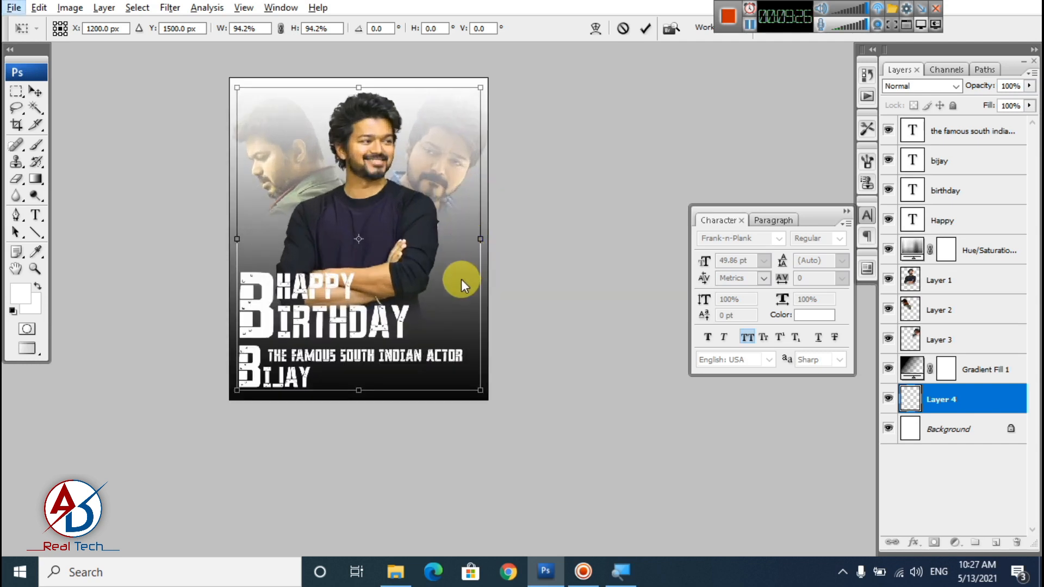
{"action": "left_click_drag", "start_coordinate": [479, 88], "coordinate": [472, 95]}
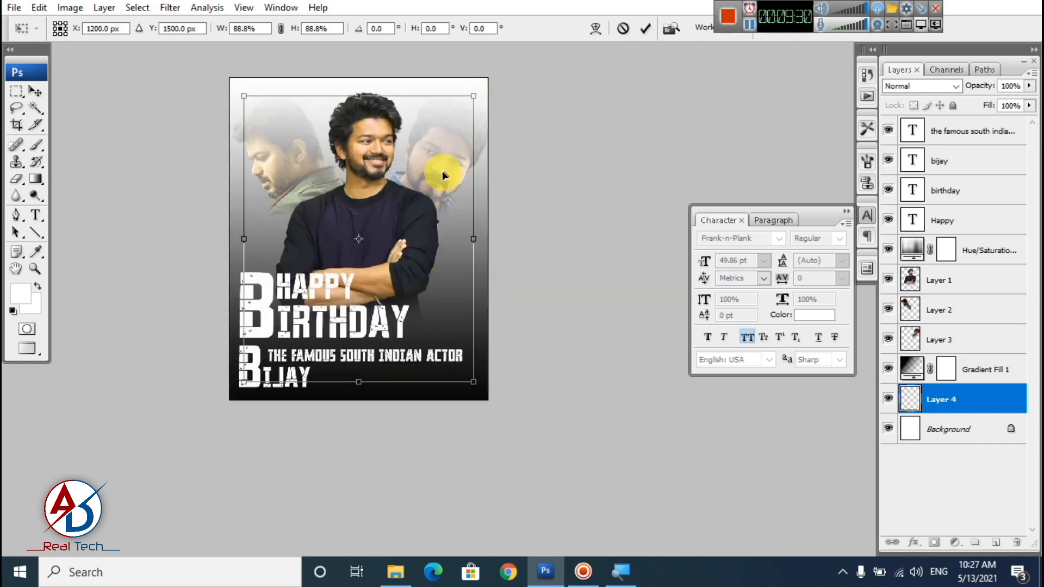
{"action": "key", "text": "Return"}
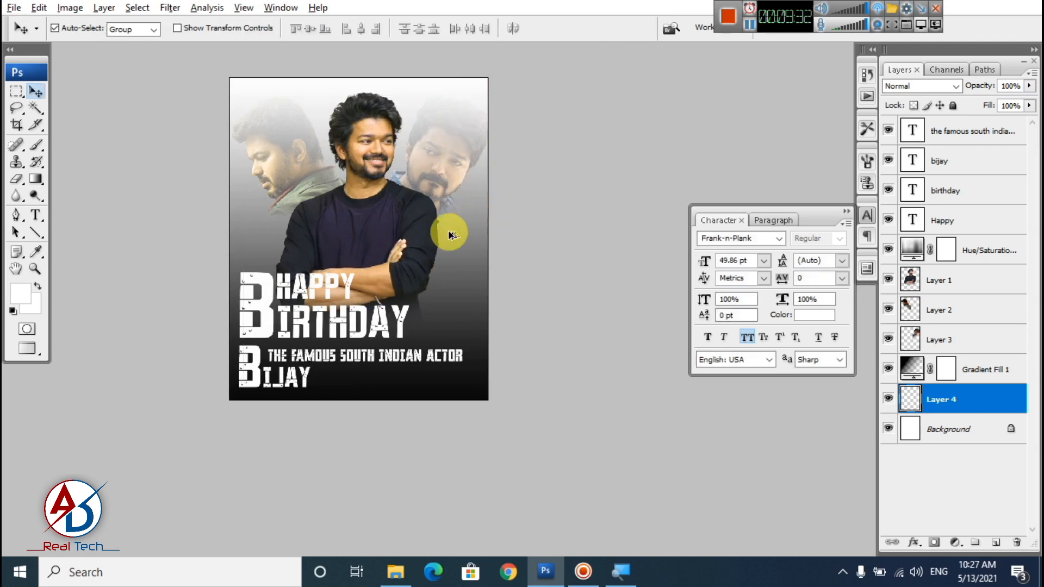
- Move the border layer, Layer 4, to the very top of the layer stack, above all the text layers
{"action": "scroll", "coordinate": [448, 232], "scroll_direction": "up", "scroll_amount": 2, "text": "alt"}
{"action": "left_click_drag", "start_coordinate": [443, 254], "coordinate": [473, 344]}
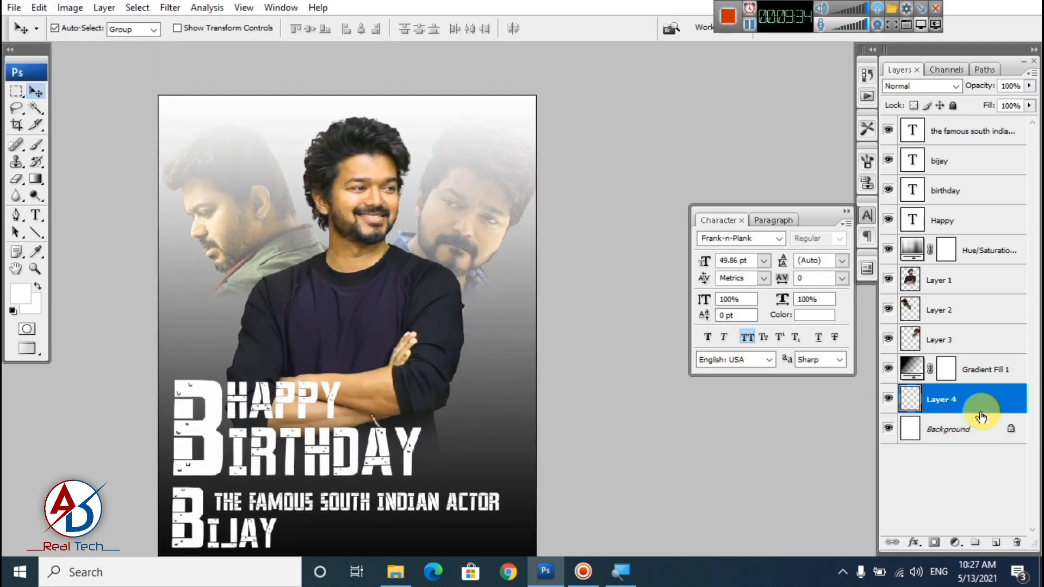
{"action": "scroll", "coordinate": [381, 328], "scroll_direction": "up", "scroll_amount": 1, "text": "alt"}
{"action": "left_click_drag", "start_coordinate": [988, 402], "coordinate": [892, 140]}
{"action": "scroll", "coordinate": [403, 281], "scroll_direction": "down", "scroll_amount": 3, "text": "alt"}
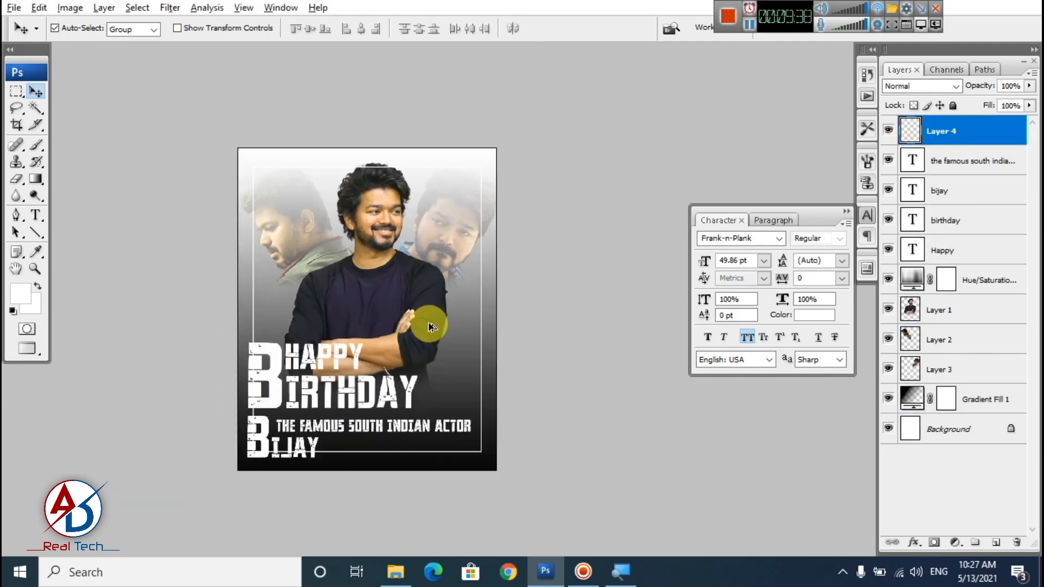
{"action": "scroll", "coordinate": [428, 328], "scroll_direction": "up", "scroll_amount": 2, "text": "alt"}
{"action": "mouse_move", "coordinate": [408, 371]}
{"action": "left_mouse_down"}
{"action": "mouse_move", "coordinate": [403, 312]}
{"action": "mouse_move", "coordinate": [392, 363]}
{"action": "left_mouse_up"}
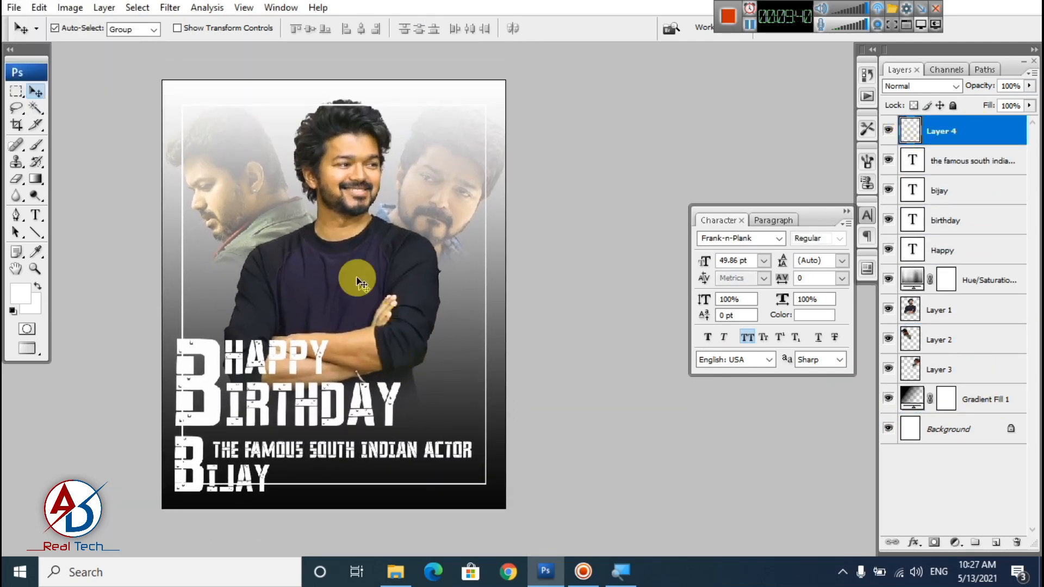
- Stretch the white border frame upward and downward to a height of 103.6%, keeping its width at 100%
{"action": "key", "text": "ctrl+t"}
{"action": "left_click_drag", "start_coordinate": [333, 104], "coordinate": [330, 95]}
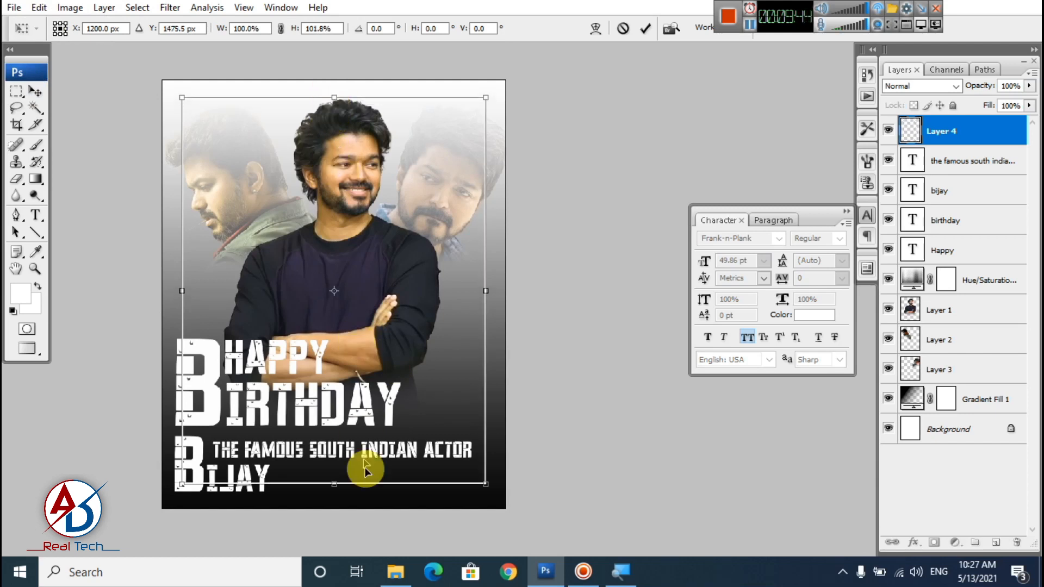
{"action": "left_click_drag", "start_coordinate": [339, 487], "coordinate": [337, 494]}
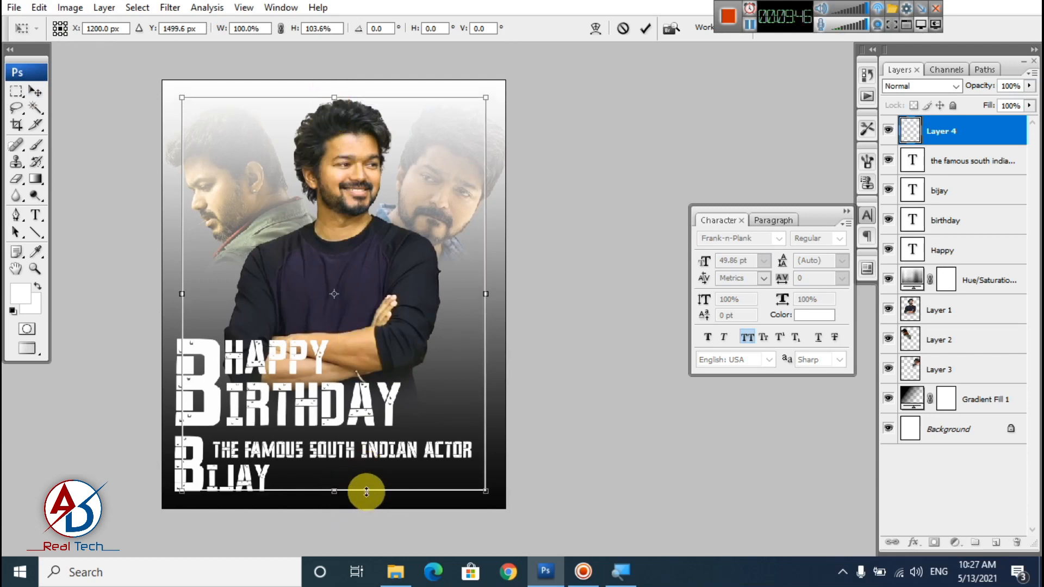
{"action": "key", "text": "Return"}
- Erase the border's left edge and lower-left corner where it crosses the large letters, using the 600 px soft Eraser
{"action": "scroll", "coordinate": [395, 436], "scroll_direction": "up", "scroll_amount": 2}
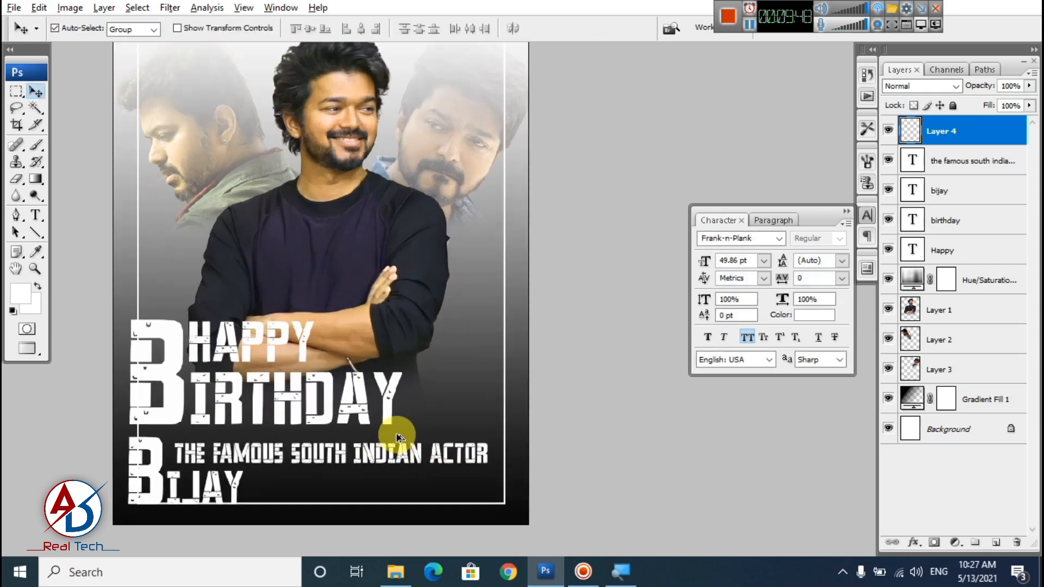
{"action": "left_click_drag", "start_coordinate": [409, 431], "coordinate": [443, 435]}
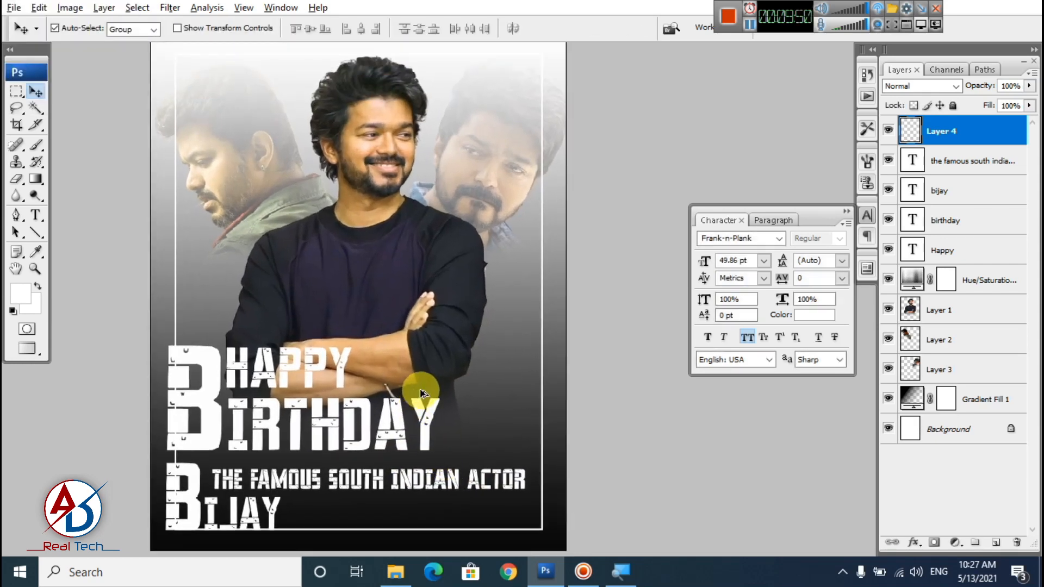
{"action": "scroll", "coordinate": [422, 393], "scroll_direction": "down", "scroll_amount": 2}
{"action": "scroll", "coordinate": [422, 391], "scroll_direction": "up", "scroll_amount": 3}
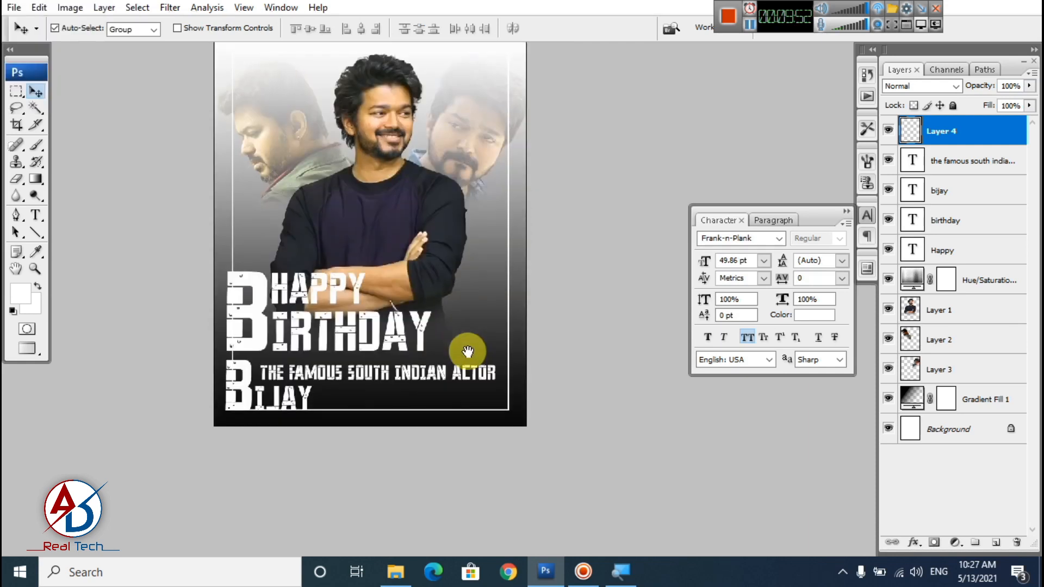
{"action": "left_click", "coordinate": [21, 180]}
{"action": "mouse_move", "coordinate": [228, 301]}
{"action": "left_mouse_down"}
{"action": "mouse_move", "coordinate": [233, 384]}
{"action": "mouse_move", "coordinate": [221, 442]}
{"action": "mouse_move", "coordinate": [235, 413]}
{"action": "left_mouse_up"}
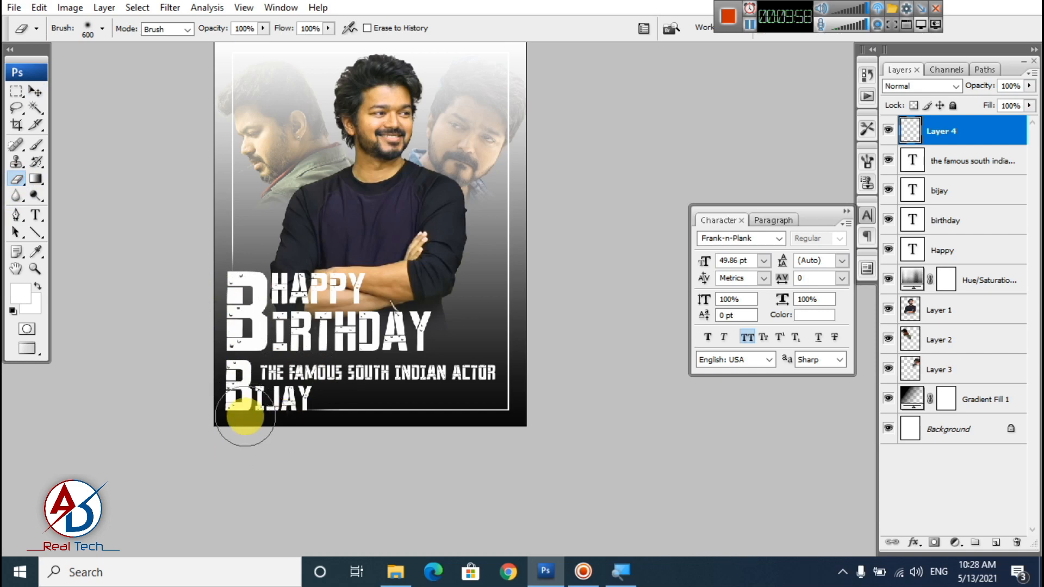
{"action": "key", "text": "space"}
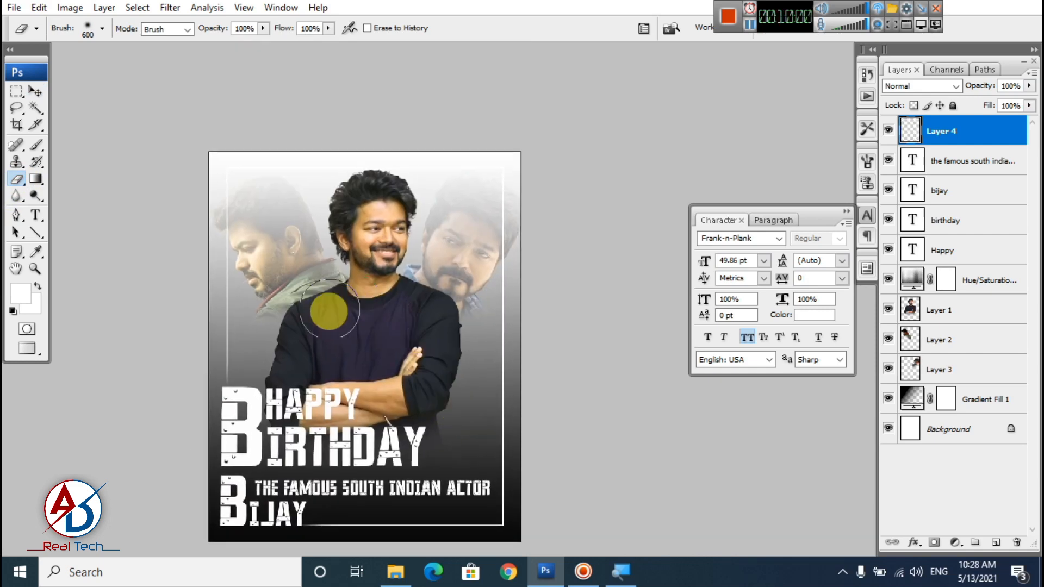
{"action": "scroll", "coordinate": [358, 393], "scroll_direction": "down", "scroll_amount": 1}
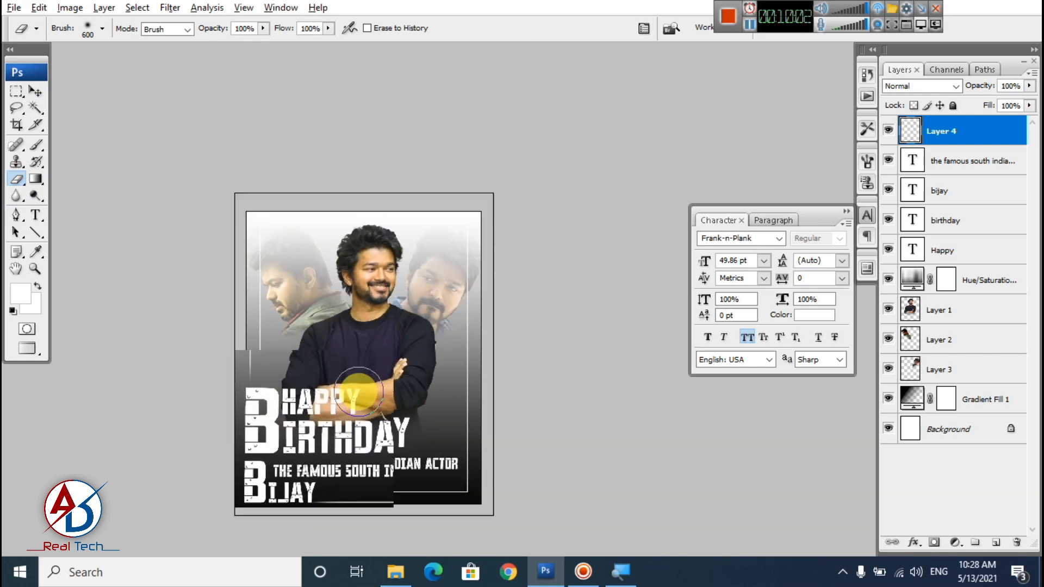
{"action": "scroll", "coordinate": [360, 393], "scroll_direction": "up", "scroll_amount": 1}
{"action": "left_click_drag", "start_coordinate": [416, 411], "coordinate": [412, 324]}
- Recolor the whole BIRTHDAY text golden yellow, #ffd800
{"action": "left_click", "coordinate": [36, 92]}
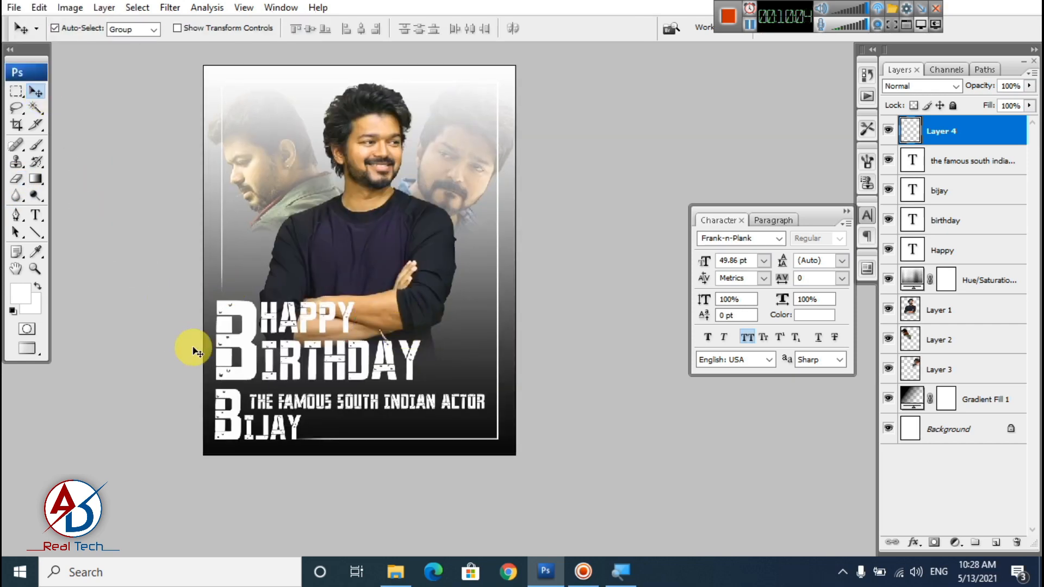
{"action": "left_click", "coordinate": [35, 215]}
{"action": "left_click", "coordinate": [240, 361]}
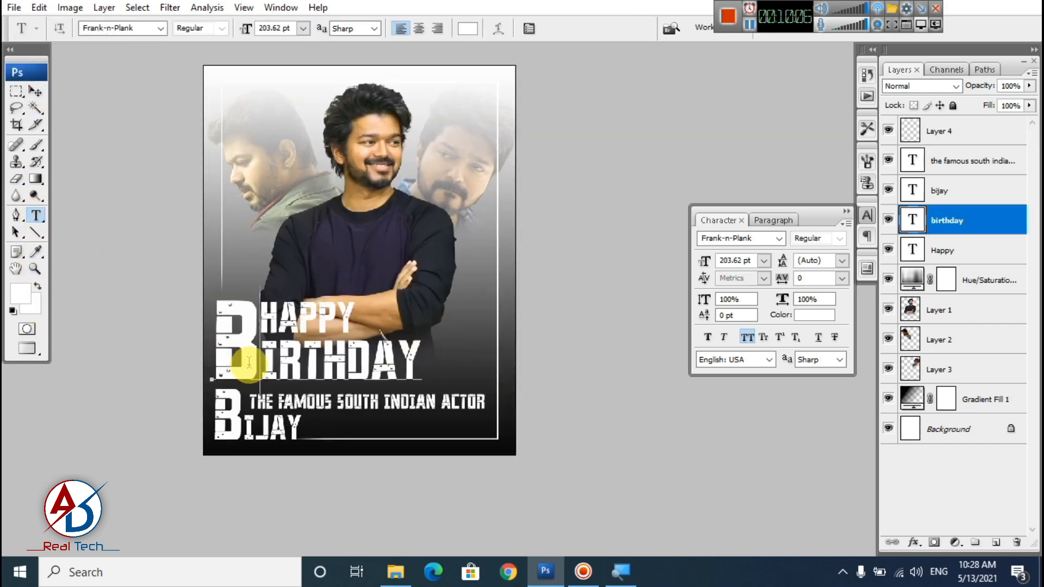
{"action": "key", "text": "ctrl+a"}
{"action": "left_click", "coordinate": [804, 318]}
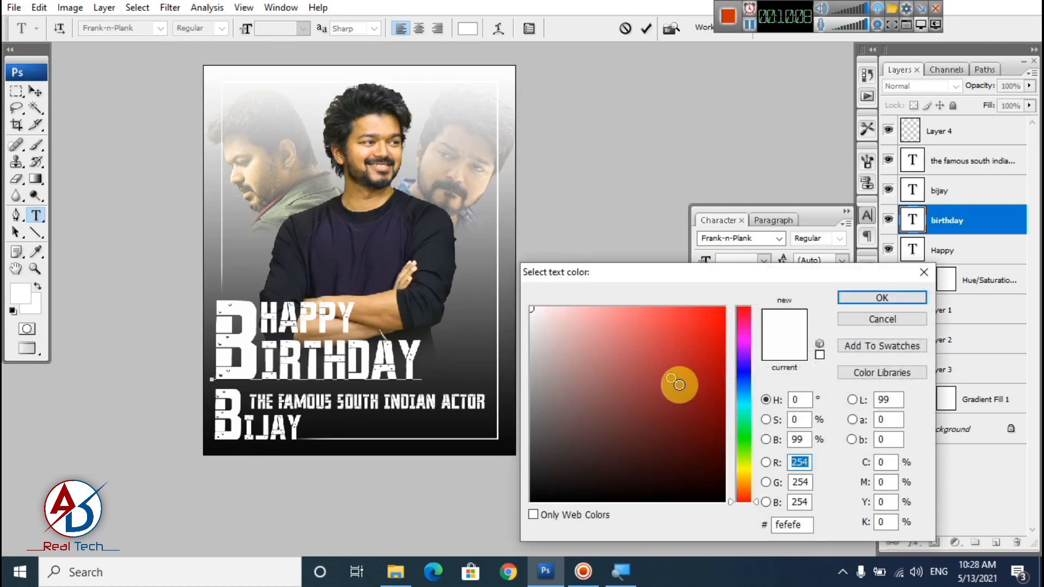
{"action": "left_click", "coordinate": [744, 474]}
{"action": "left_click_drag", "start_coordinate": [711, 337], "coordinate": [741, 311]}
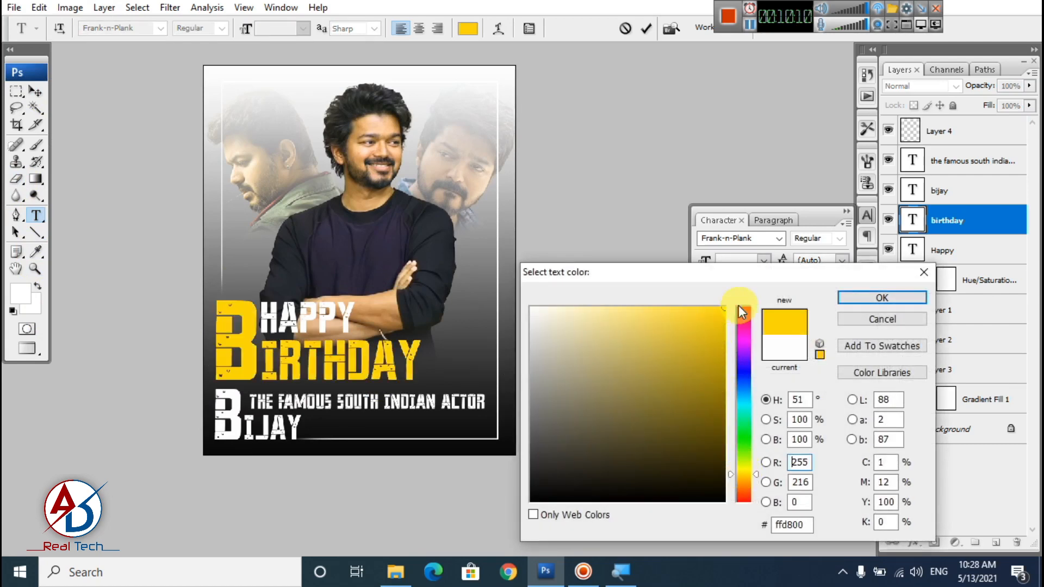
{"action": "left_click", "coordinate": [907, 297]}
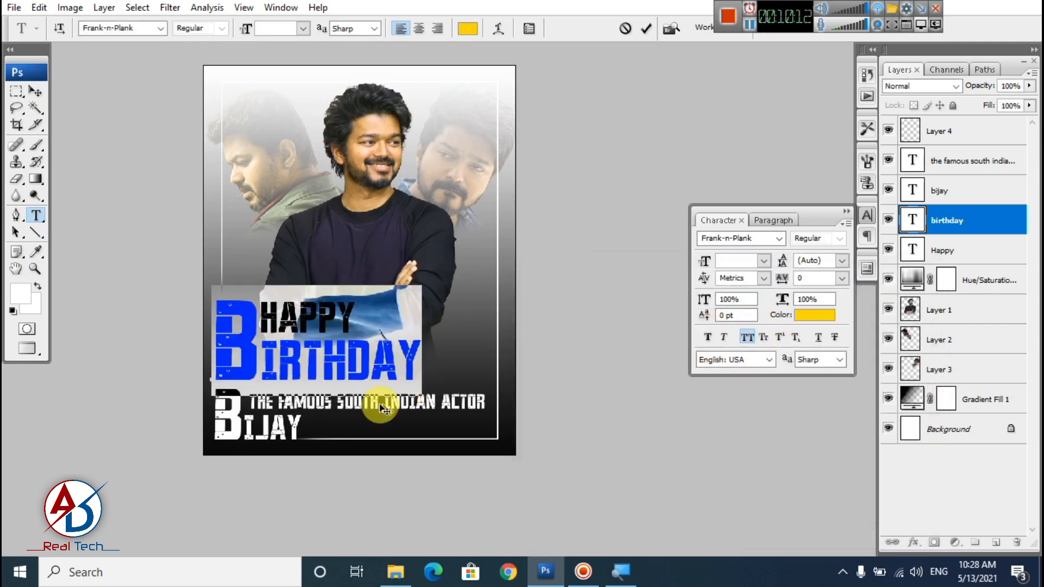
{"action": "left_click", "coordinate": [34, 90]}
- Recolor the tagline "THE FAMOUS SOUTH INDIAN ACTOR" bright cyan, #03e0fa
{"action": "scroll", "coordinate": [243, 294], "scroll_direction": "up", "scroll_amount": 1}
{"action": "key", "text": "alt+space"}
{"action": "left_click_drag", "start_coordinate": [354, 387], "coordinate": [327, 268]}
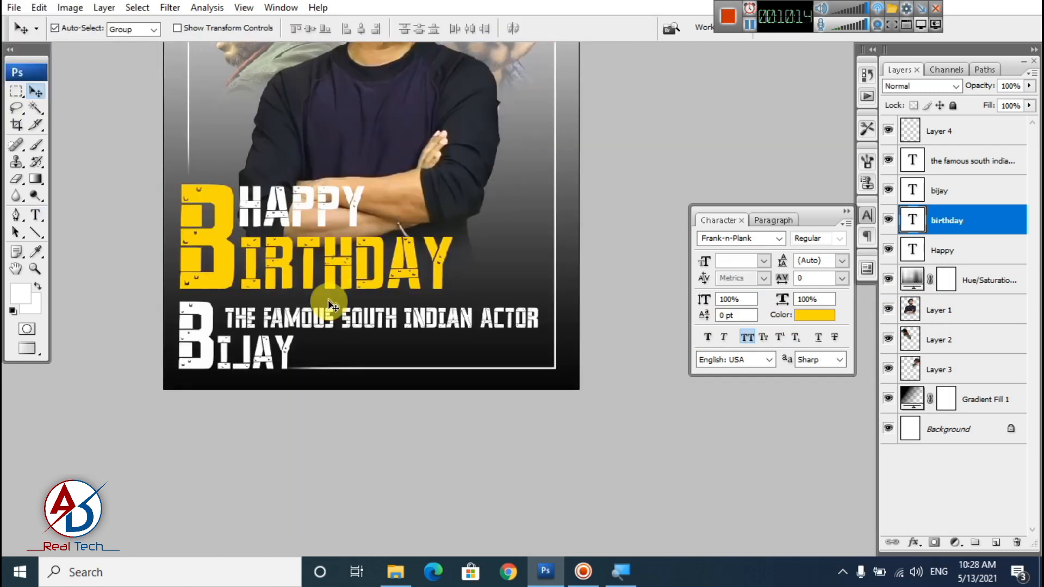
{"action": "left_click", "coordinate": [35, 234]}
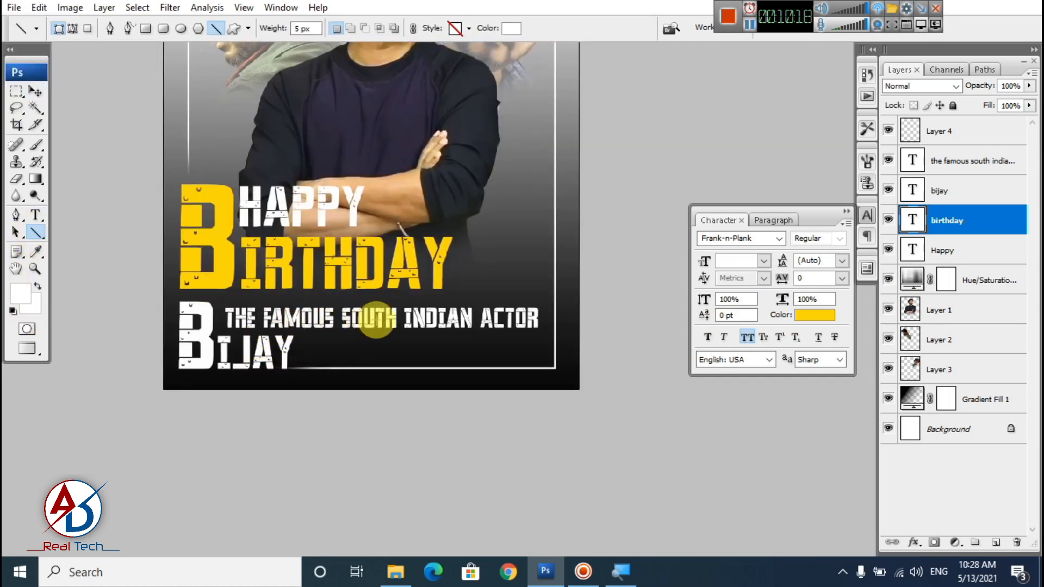
{"action": "left_click", "coordinate": [47, 217]}
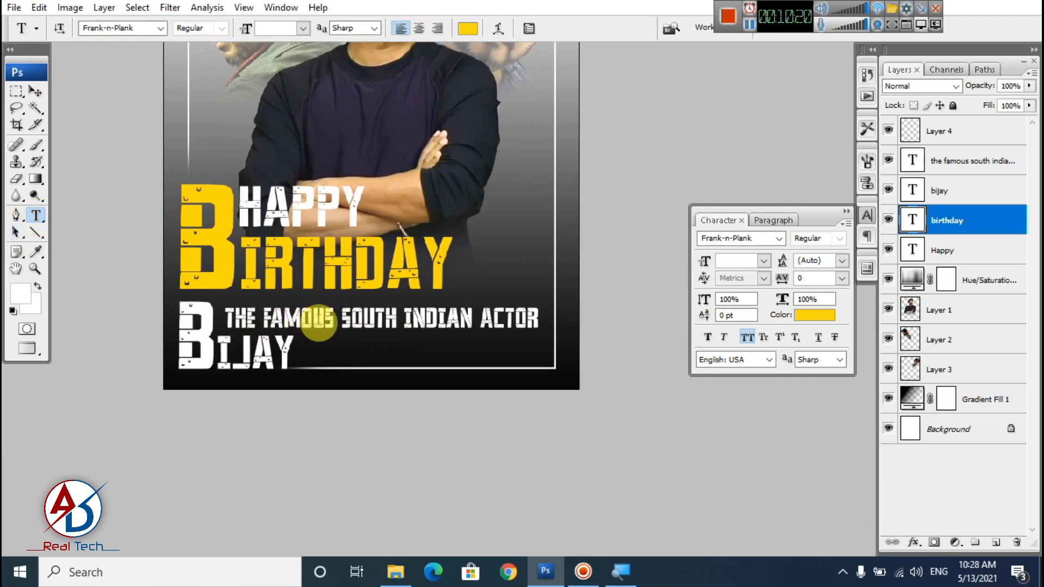
{"action": "triple_click", "coordinate": [303, 321]}
{"action": "left_click", "coordinate": [813, 320]}
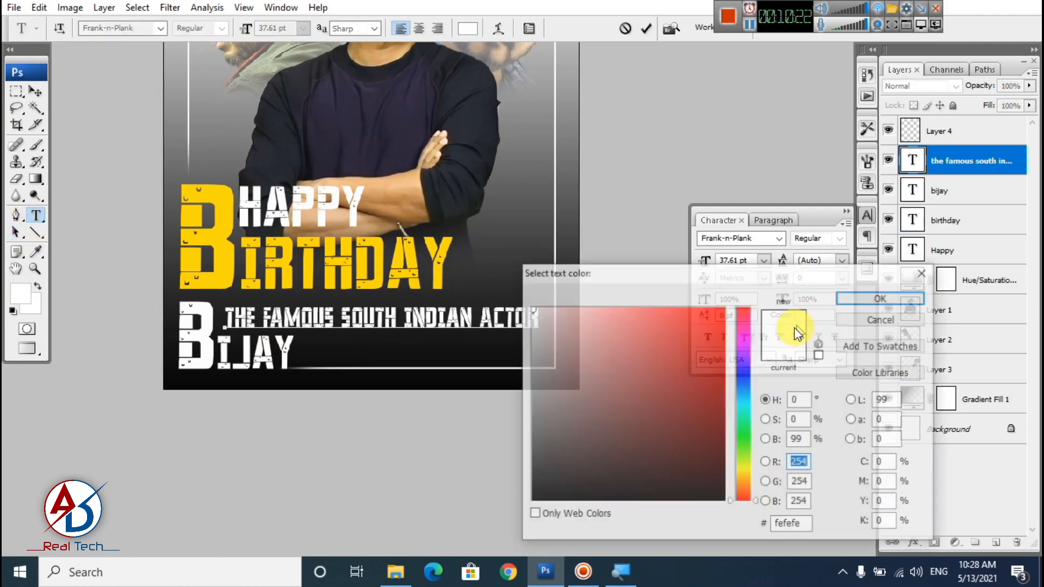
{"action": "left_click", "coordinate": [743, 400]}
{"action": "left_click_drag", "start_coordinate": [707, 341], "coordinate": [731, 315]}
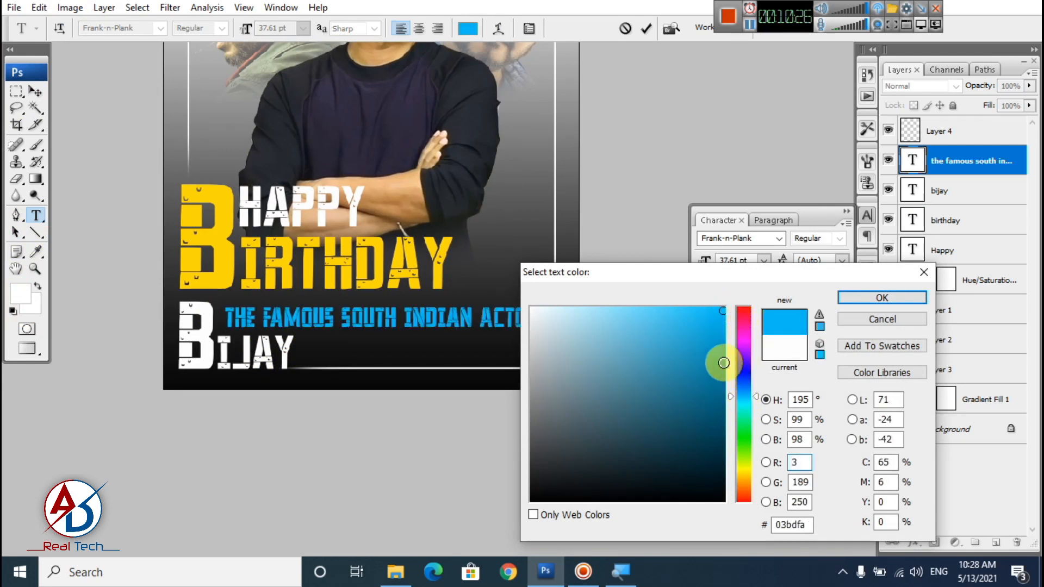
{"action": "left_click", "coordinate": [744, 400]}
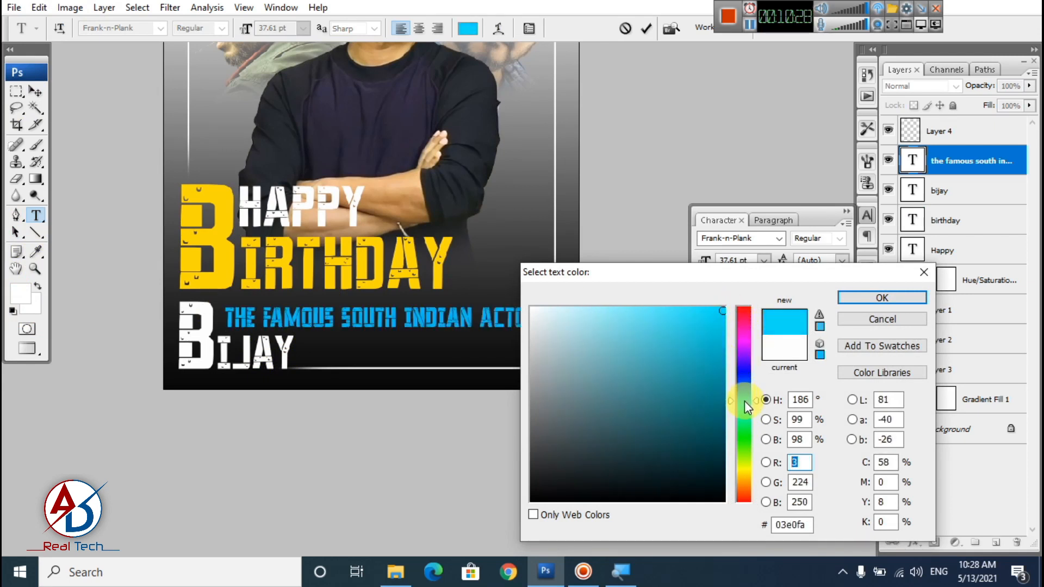
{"action": "left_click", "coordinate": [870, 299]}
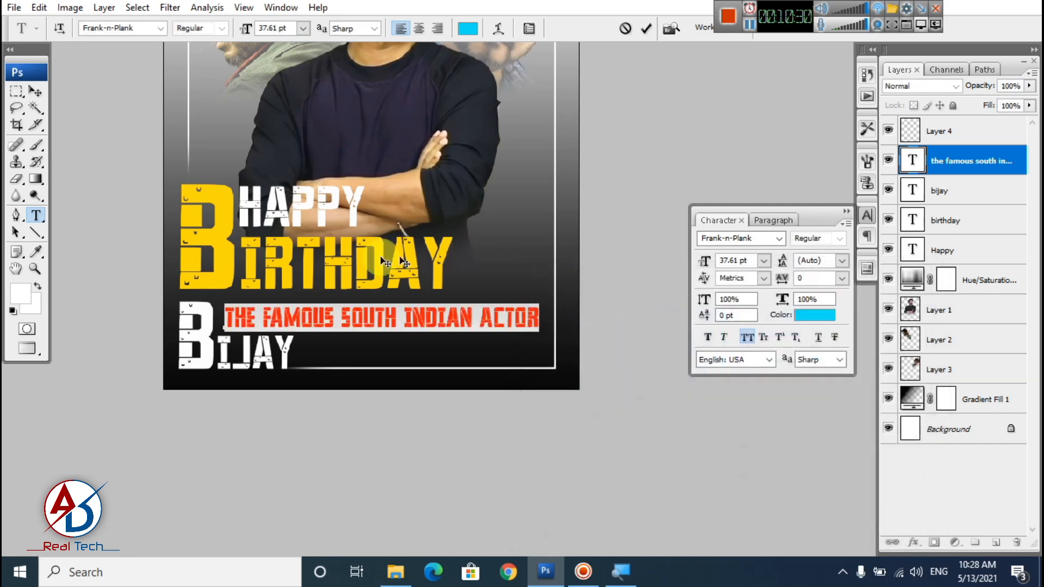
{"action": "left_click", "coordinate": [36, 92]}
{"action": "scroll", "coordinate": [448, 392], "scroll_direction": "down", "scroll_amount": 1}
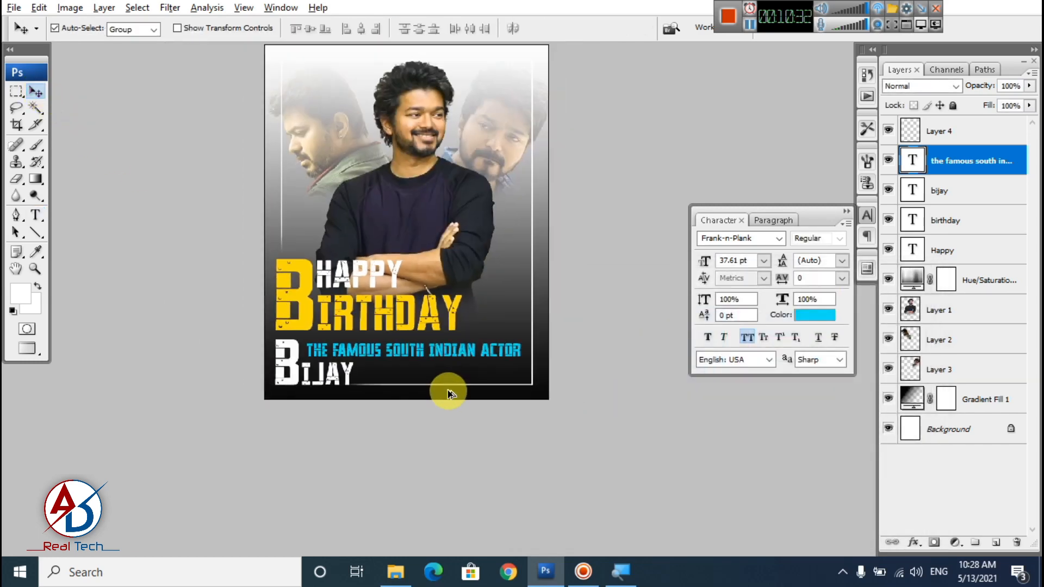
- Enlarge the tagline proportionally to 102.1%, extending its left end toward the name's large first letter
{"action": "scroll", "coordinate": [448, 403], "scroll_direction": "up", "scroll_amount": 2}
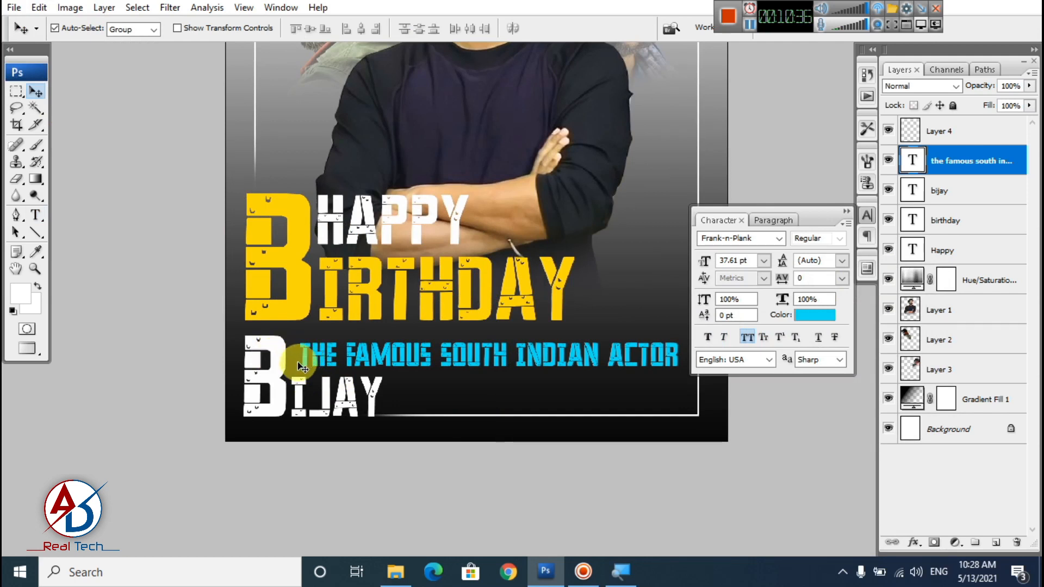
{"action": "key", "text": "ctrl+t"}
{"action": "left_click_drag", "start_coordinate": [297, 340], "coordinate": [292, 338]}
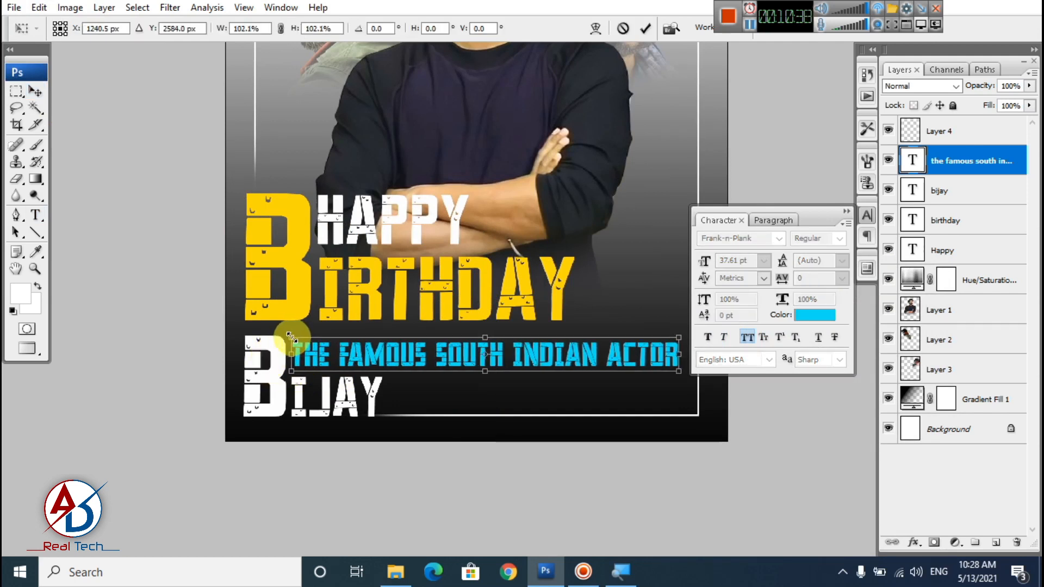
{"action": "key", "text": "Return"}
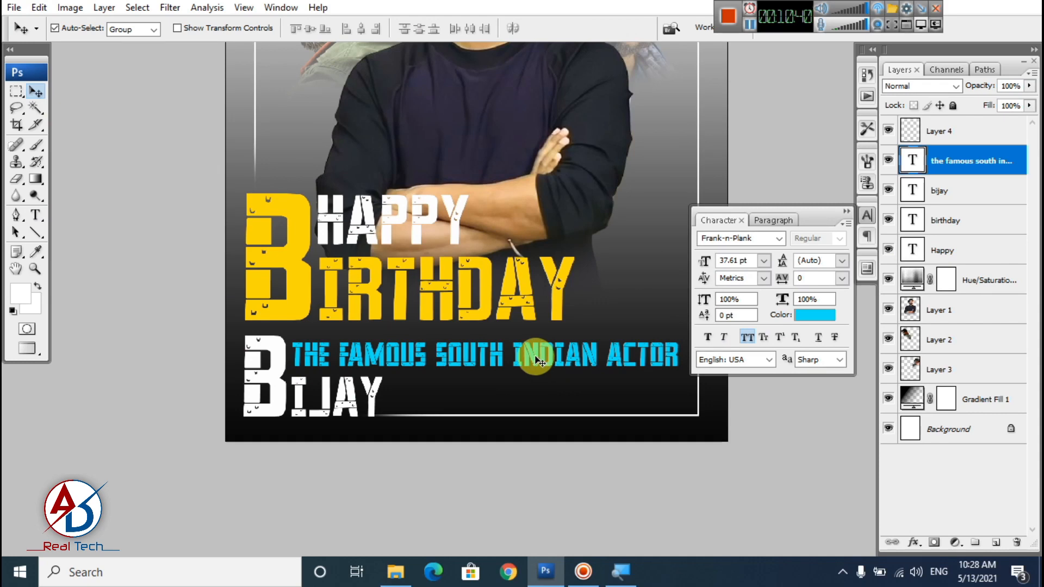
- Nudge the tagline a few steps down and one step left beside the name's large first letter
{"action": "key", "text": "Down"}
{"action": "key", "text": "Down"}
{"action": "key", "text": "Down"}
{"action": "key", "text": "Left"}
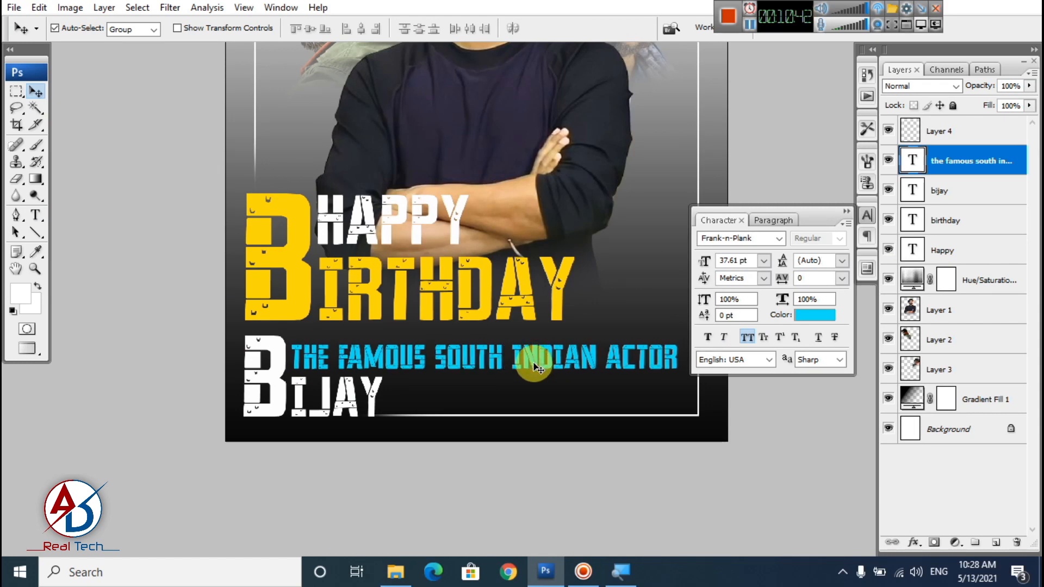
{"action": "key", "text": "Down"}
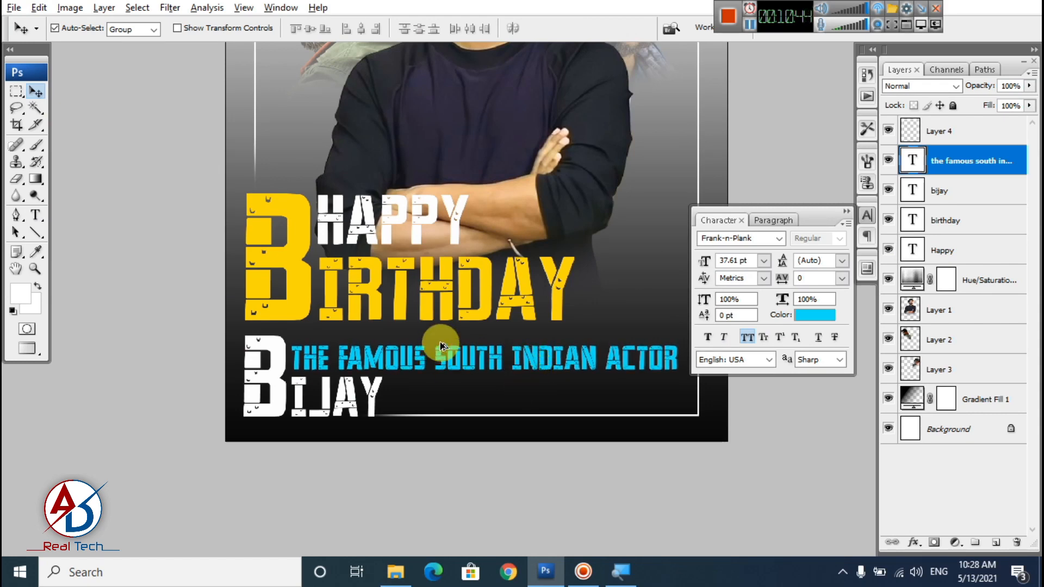
{"action": "scroll", "coordinate": [439, 344], "scroll_direction": "down", "scroll_amount": 1}
{"action": "scroll", "coordinate": [495, 327], "scroll_direction": "down", "scroll_amount": 4}
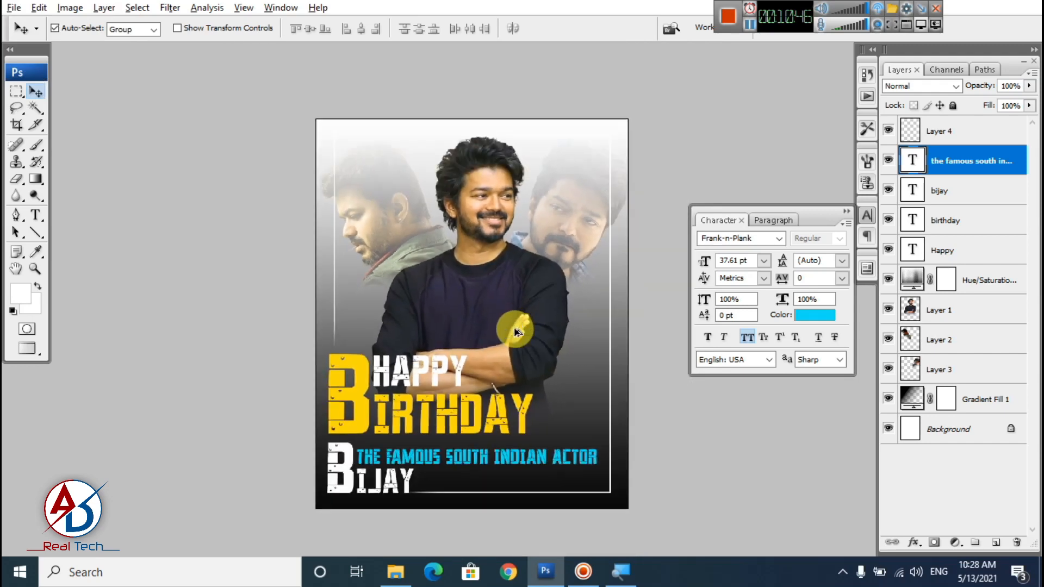
{"action": "scroll", "coordinate": [514, 406], "scroll_direction": "down", "scroll_amount": 1}
{"action": "scroll", "coordinate": [489, 397], "scroll_direction": "up", "scroll_amount": 2}
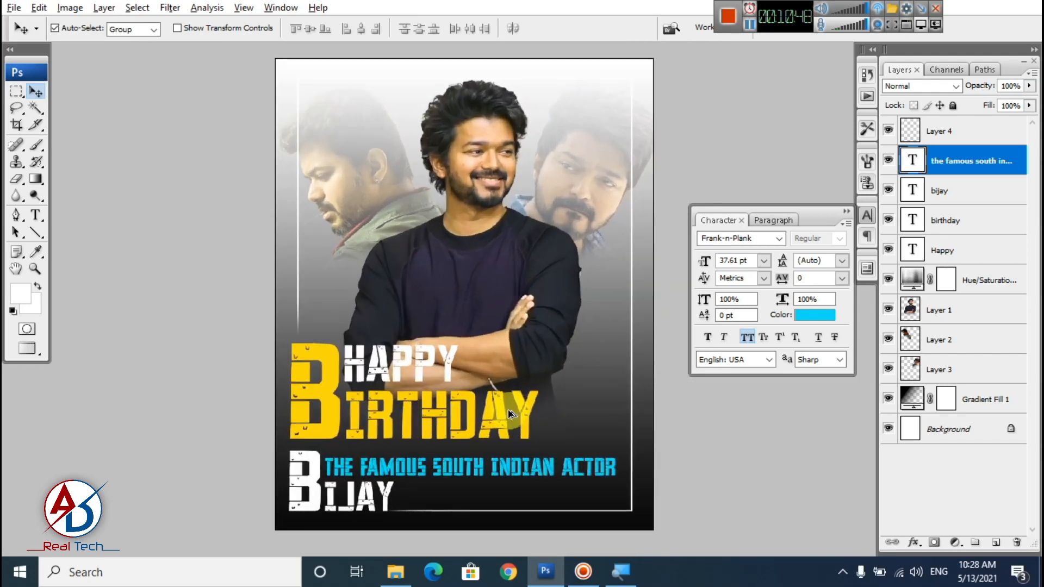
{"action": "scroll", "coordinate": [505, 348], "scroll_direction": "down", "scroll_amount": 3}
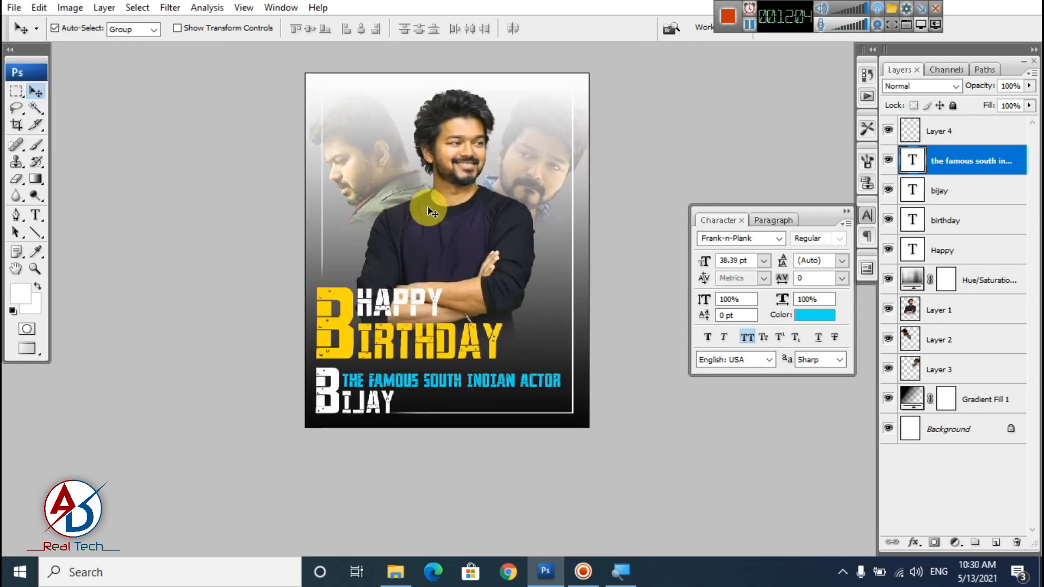
{"action": "scroll", "coordinate": [459, 306], "scroll_direction": "up", "scroll_amount": 1}
{"action": "scroll", "coordinate": [454, 313], "scroll_direction": "down", "scroll_amount": 1}
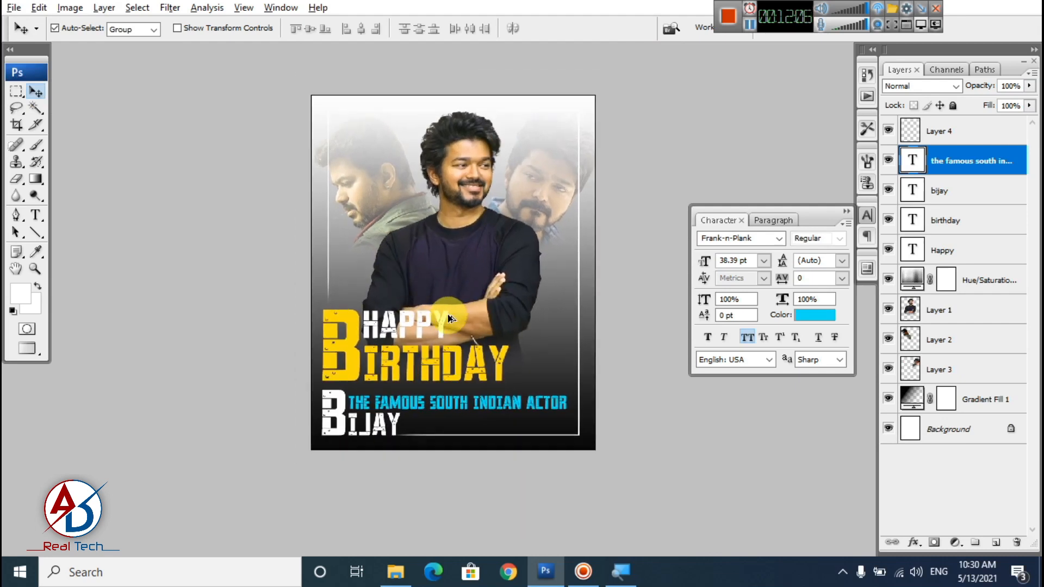
{"action": "scroll", "coordinate": [449, 318], "scroll_direction": "up", "scroll_amount": 1}
{"action": "scroll", "coordinate": [494, 346], "scroll_direction": "down", "scroll_amount": 1}
{"action": "scroll", "coordinate": [492, 343], "scroll_direction": "up", "scroll_amount": 1}
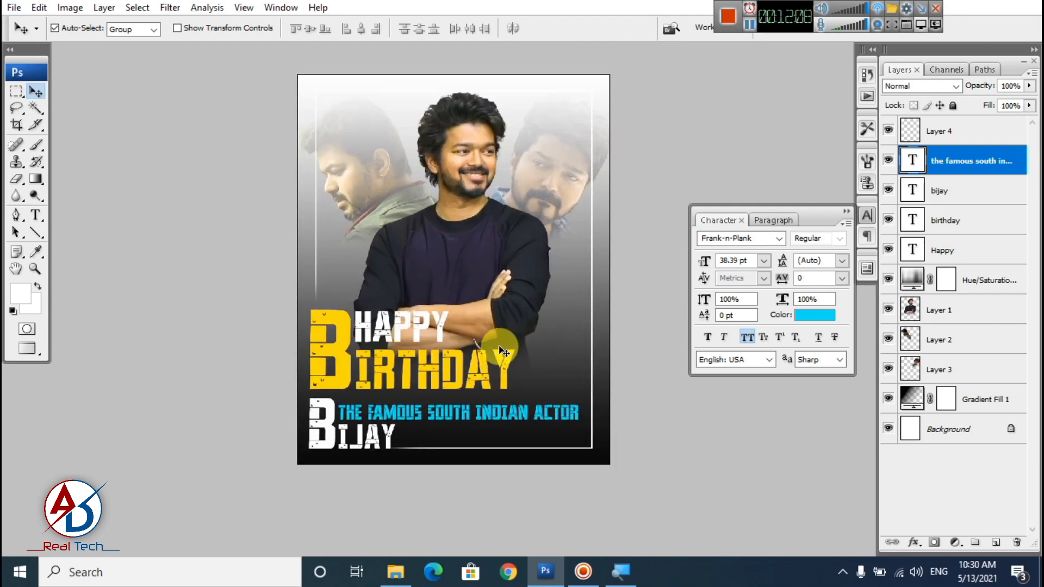
{"action": "left_click", "coordinate": [547, 175]}
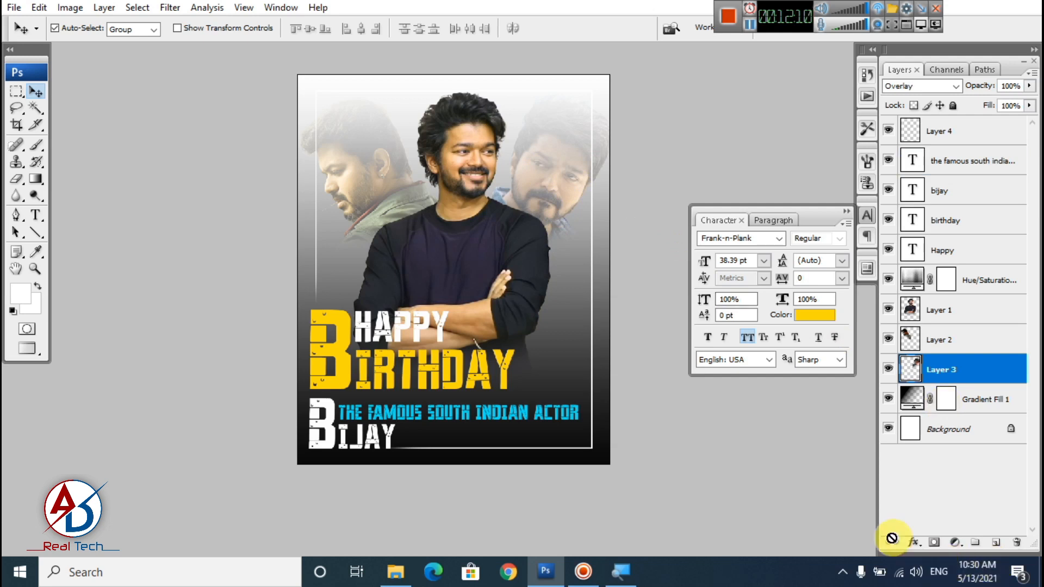
{"action": "left_click", "coordinate": [954, 542]}
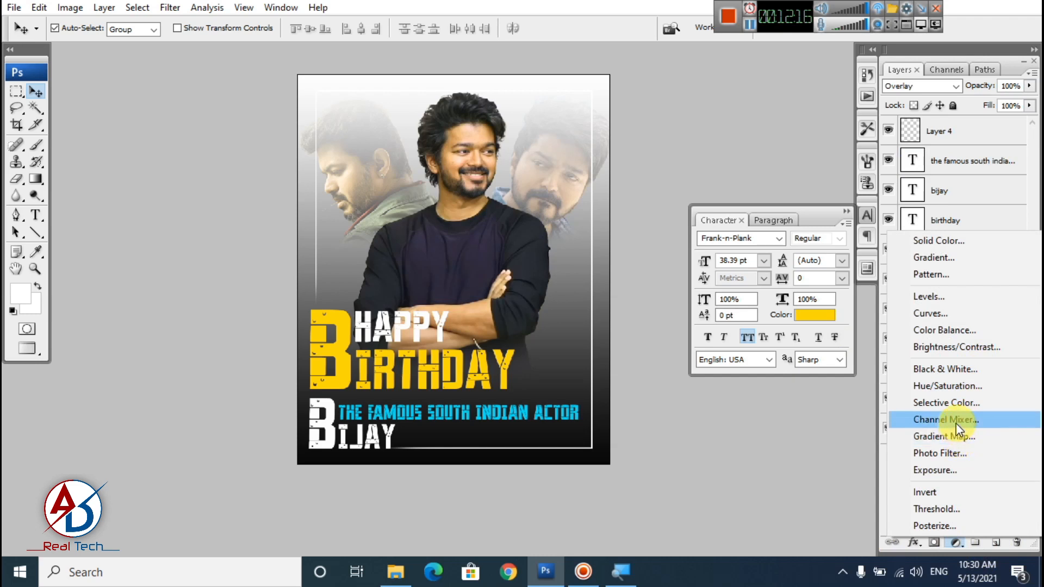
{"action": "left_click", "coordinate": [955, 408]}
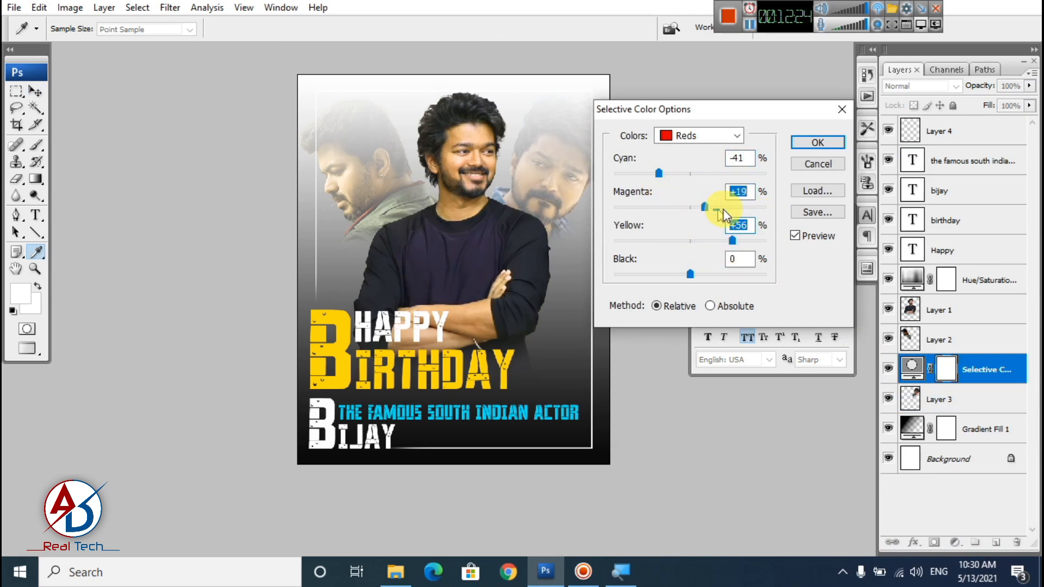
{"action": "left_click", "coordinate": [823, 163]}
- Add a Hue/Saturation adjustment directly above the right portrait (Layer 3) with Hue +8 and Saturation -20
{"action": "left_click", "coordinate": [953, 542]}
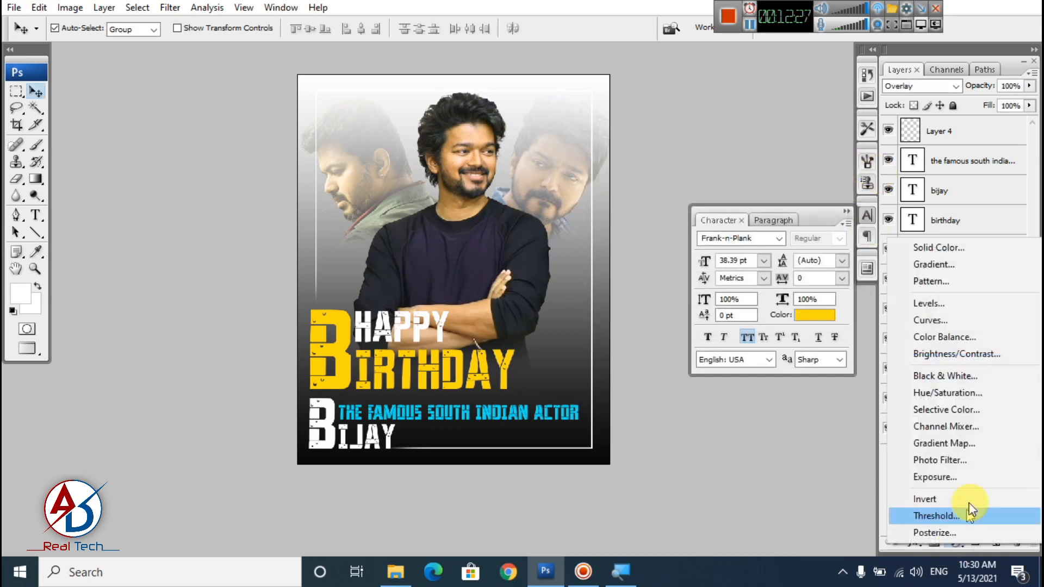
{"action": "left_click", "coordinate": [969, 393]}
{"action": "left_click_drag", "start_coordinate": [715, 179], "coordinate": [697, 196]}
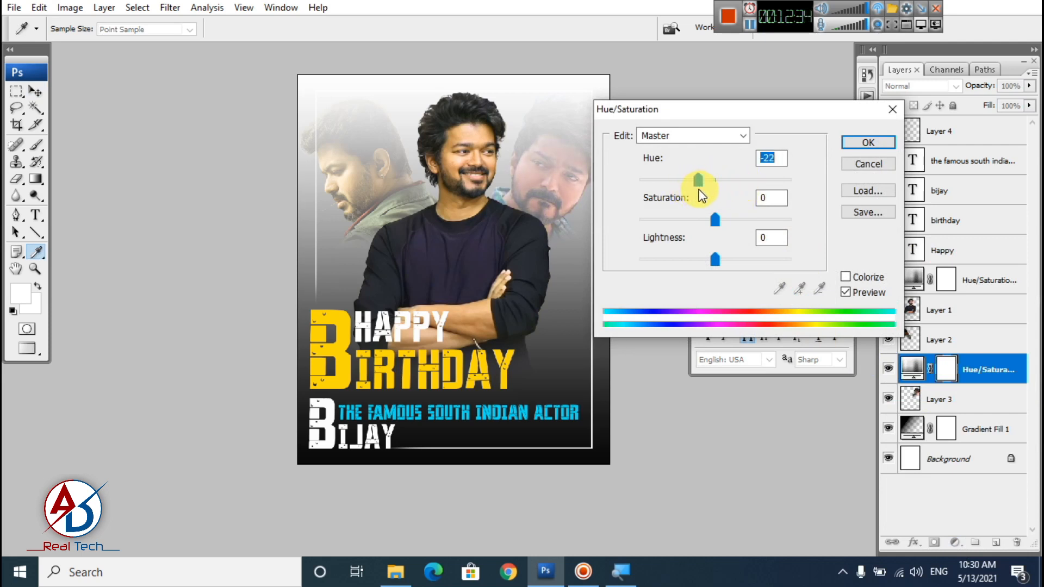
{"action": "left_click_drag", "start_coordinate": [742, 220], "coordinate": [746, 220]}
{"action": "left_click_drag", "start_coordinate": [698, 179], "coordinate": [735, 180]}
{"action": "left_click_drag", "start_coordinate": [744, 220], "coordinate": [700, 220]}
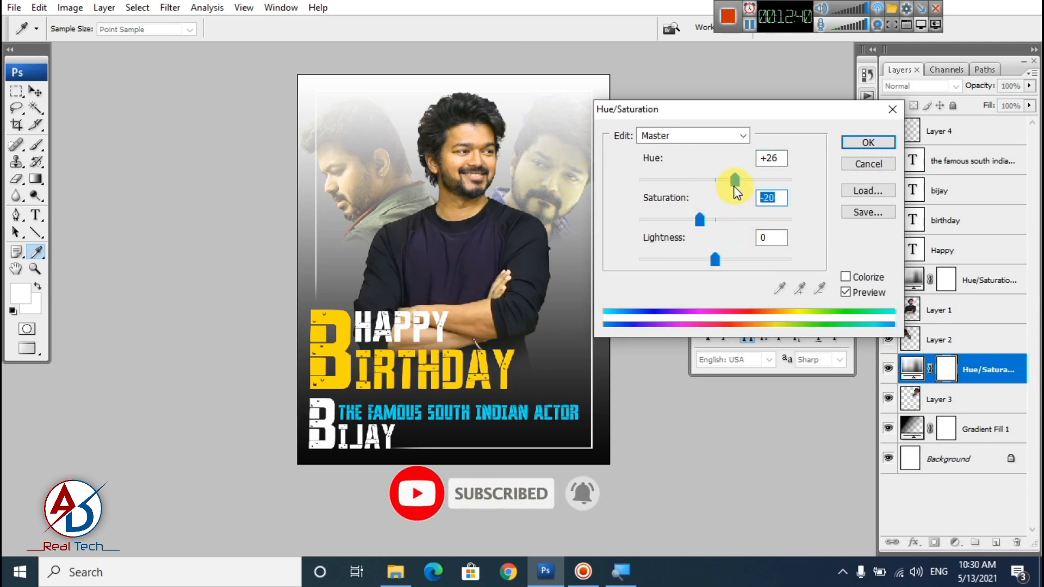
{"action": "mouse_move", "coordinate": [735, 184]}
{"action": "left_mouse_down"}
{"action": "mouse_move", "coordinate": [752, 181]}
{"action": "mouse_move", "coordinate": [721, 182]}
{"action": "left_mouse_up"}
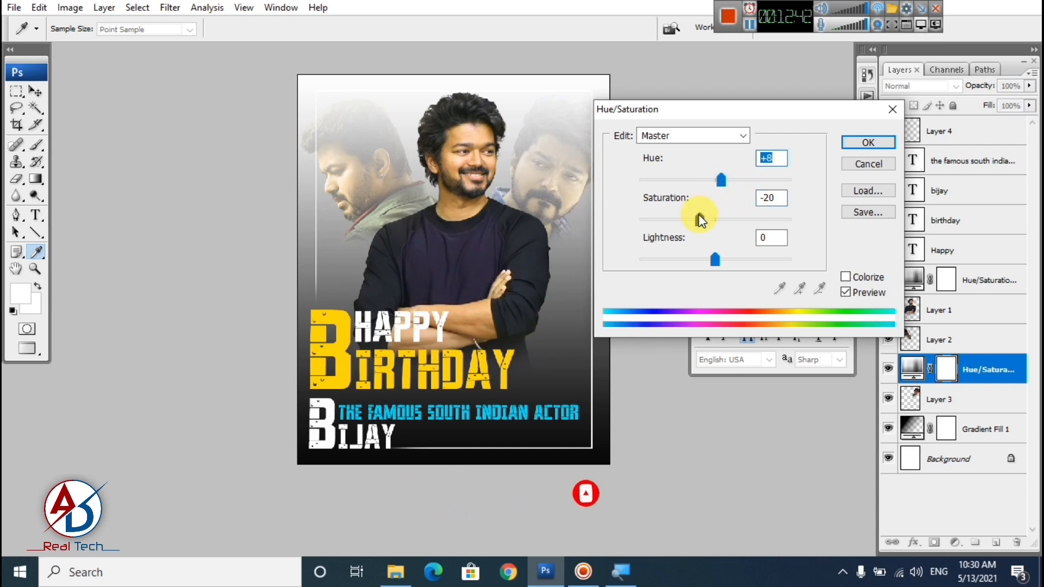
{"action": "left_click", "coordinate": [858, 146]}
- Add a Hue/Saturation adjustment directly above the left portrait (Layer 2) with Hue +15 and Saturation +5
{"action": "scroll", "coordinate": [580, 312], "scroll_direction": "down", "scroll_amount": 4}
{"action": "scroll", "coordinate": [571, 364], "scroll_direction": "up", "scroll_amount": 3}
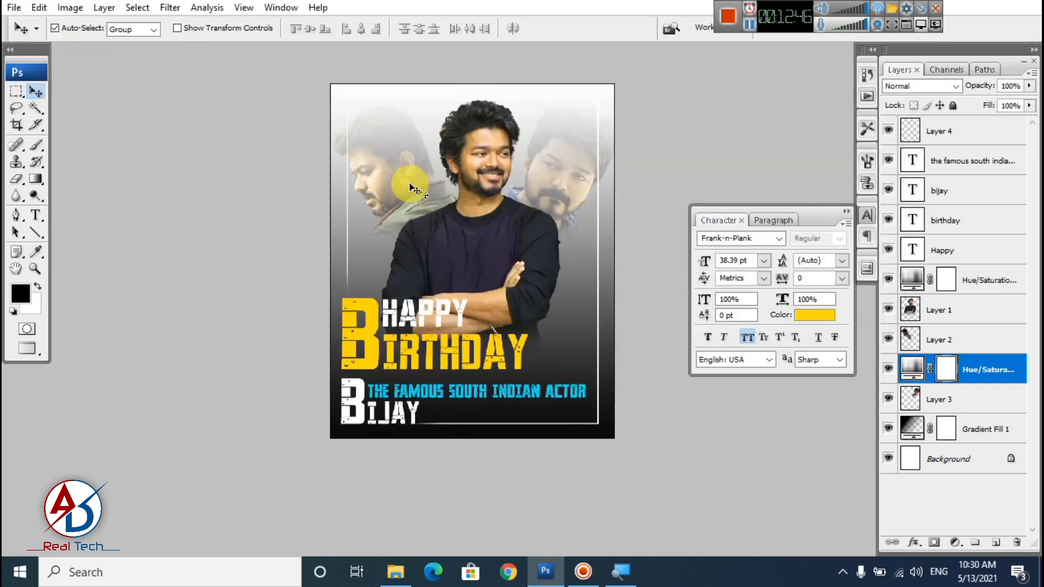
{"action": "left_click", "coordinate": [410, 187]}
{"action": "left_click", "coordinate": [955, 542]}
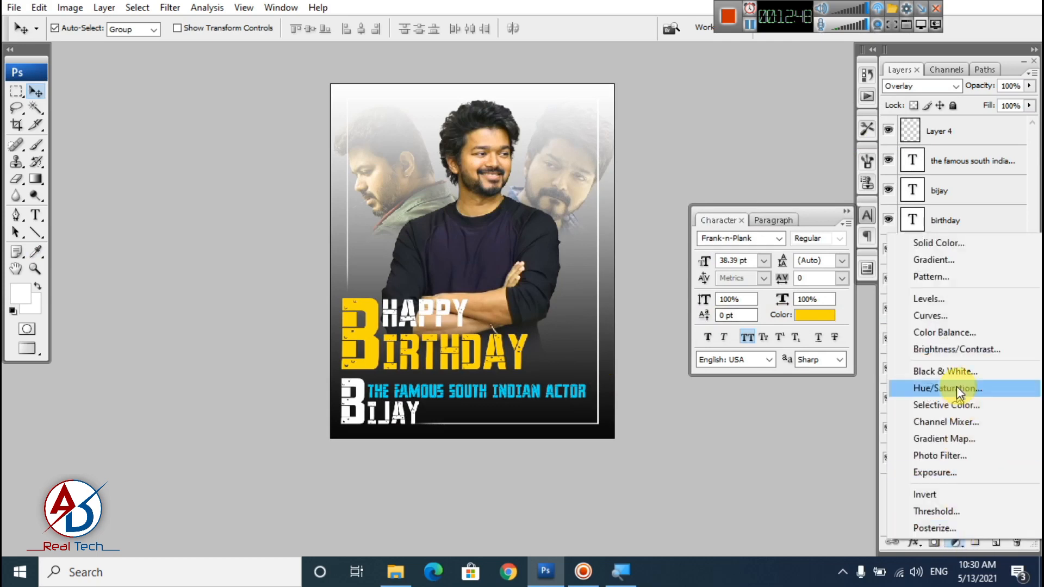
{"action": "left_click", "coordinate": [950, 389]}
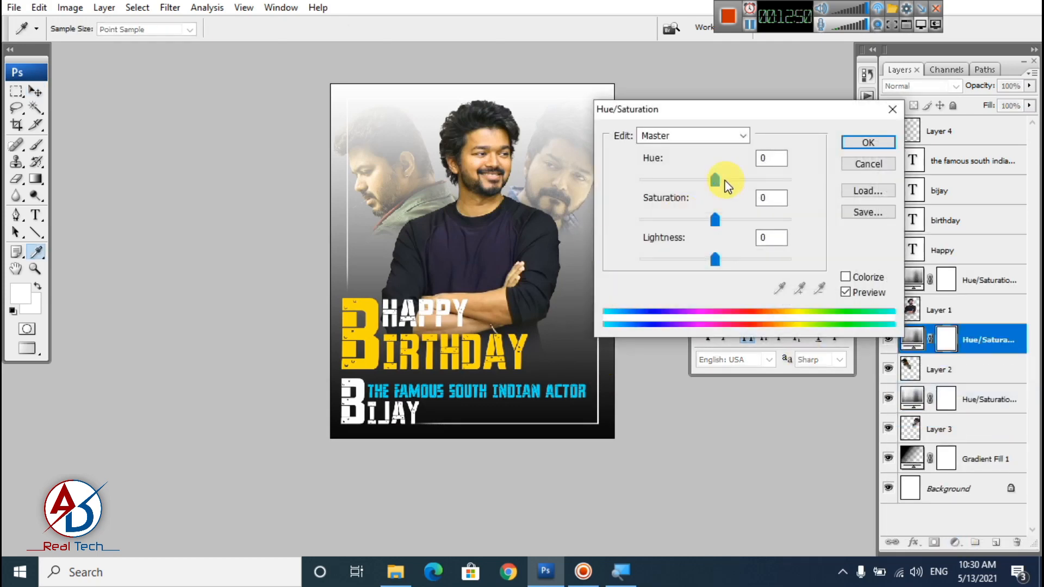
{"action": "mouse_move", "coordinate": [725, 182]}
{"action": "left_mouse_down"}
{"action": "mouse_move", "coordinate": [733, 179]}
{"action": "mouse_move", "coordinate": [721, 183]}
{"action": "left_mouse_up"}
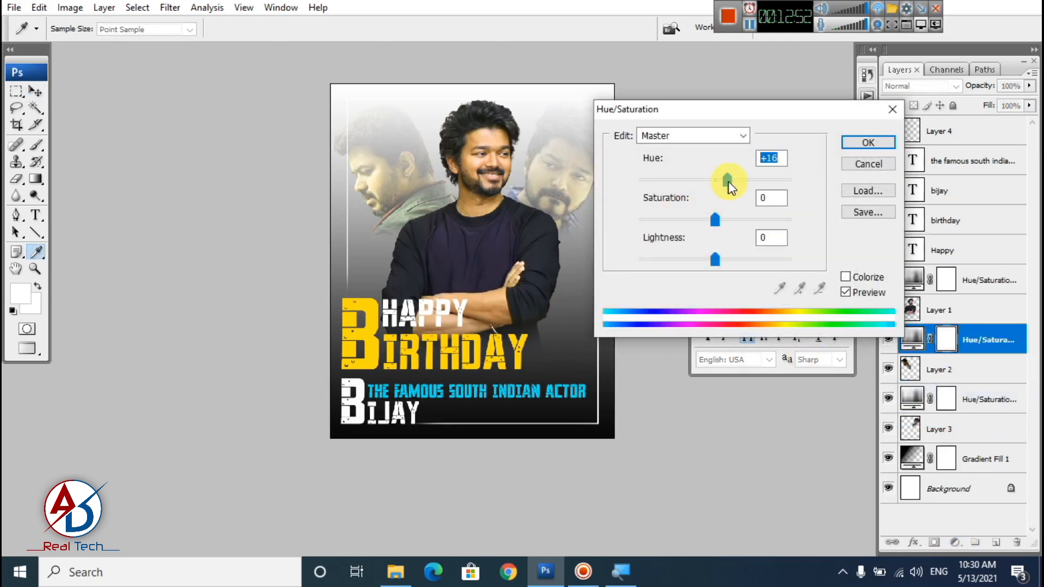
{"action": "mouse_move", "coordinate": [716, 219]}
{"action": "left_mouse_down"}
{"action": "mouse_move", "coordinate": [706, 222]}
{"action": "mouse_move", "coordinate": [743, 220]}
{"action": "mouse_move", "coordinate": [719, 224]}
{"action": "left_mouse_up"}
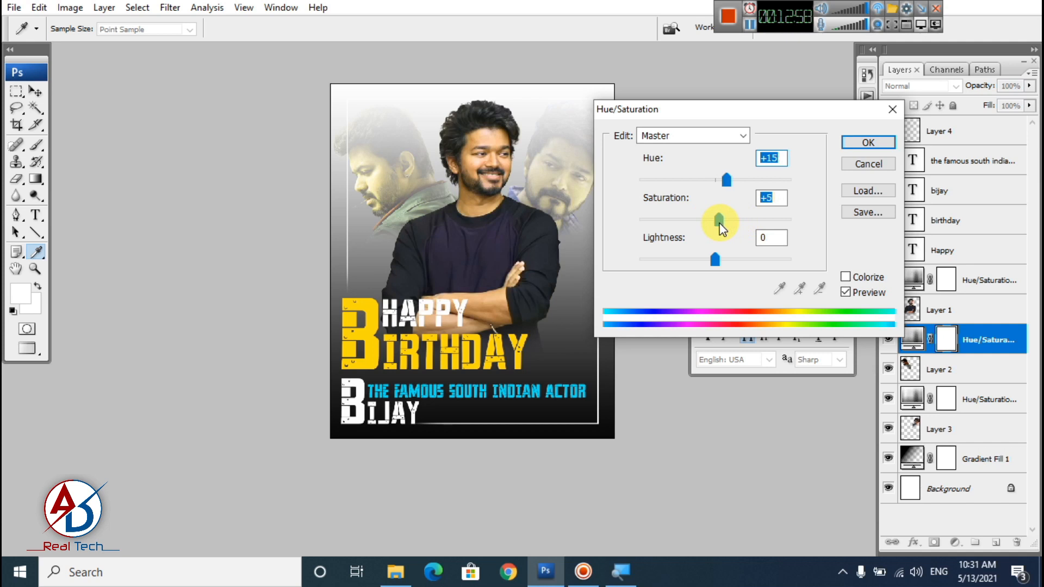
{"action": "left_click", "coordinate": [858, 146]}
- Enlarge the left portrait on Layer 2 proportionally to 122.8%
{"action": "left_click_drag", "start_coordinate": [528, 278], "coordinate": [547, 308]}
{"action": "left_click", "coordinate": [420, 193]}
{"action": "key", "text": "ctrl+t"}
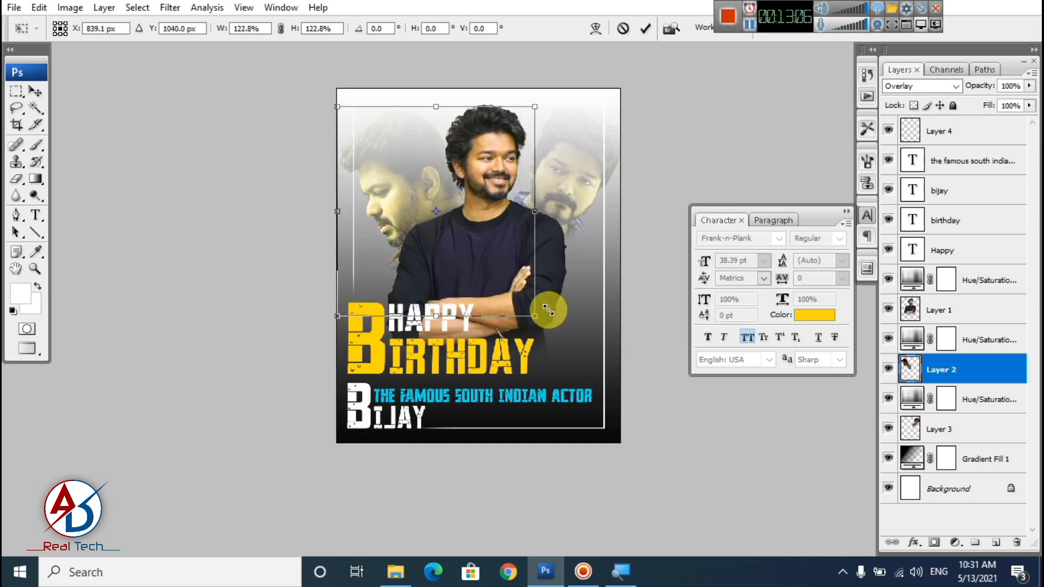
{"action": "key", "text": "Return"}
- Enlarge the right portrait on Layer 3 proportionally and shift it slightly upward beside the central figure
{"action": "left_click", "coordinate": [562, 194]}
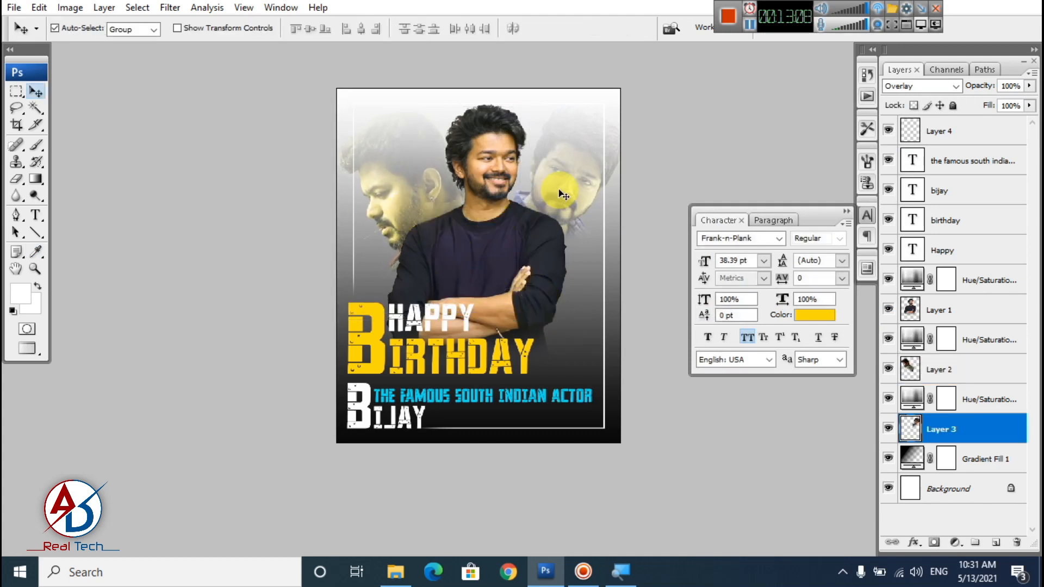
{"action": "key", "text": "ctrl+t"}
{"action": "left_click_drag", "start_coordinate": [505, 273], "coordinate": [480, 308]}
{"action": "left_click_drag", "start_coordinate": [579, 228], "coordinate": [584, 211]}
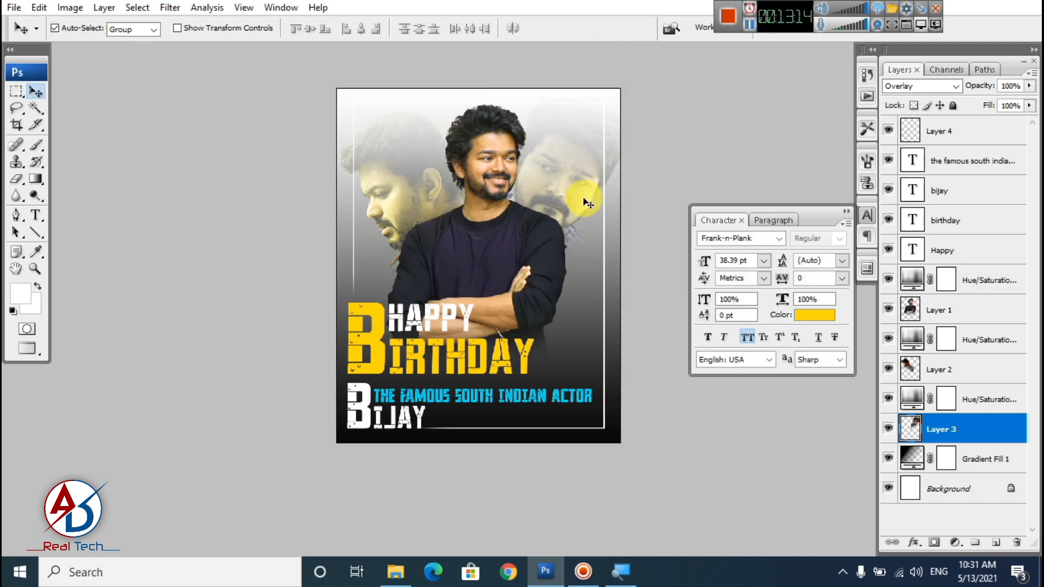
- Scale the right portrait down to 82%, tilt it slightly, and fit it behind the central figure's shoulder
{"action": "left_click_drag", "start_coordinate": [626, 292], "coordinate": [596, 249]}
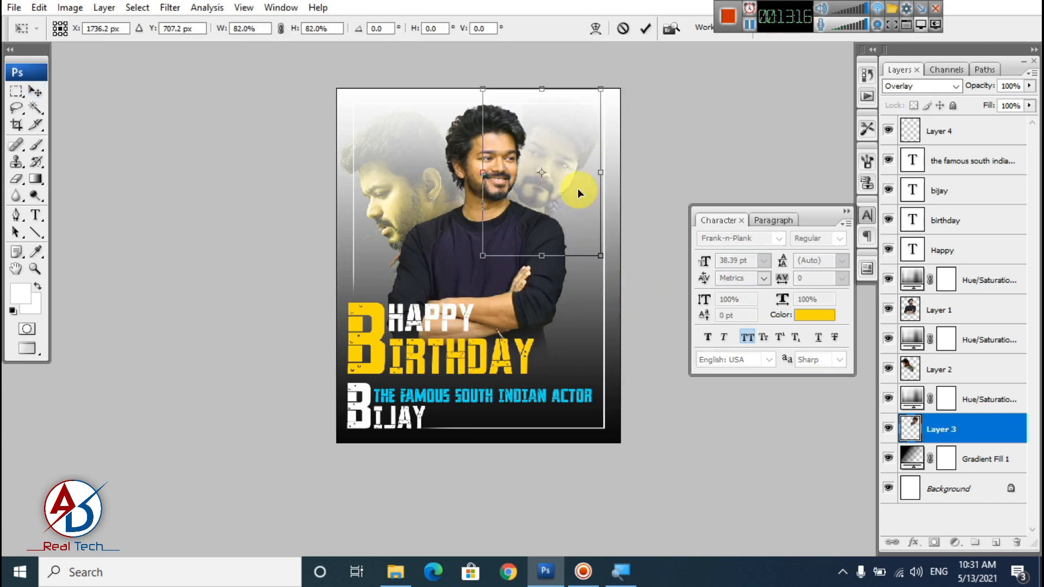
{"action": "left_click_drag", "start_coordinate": [578, 188], "coordinate": [600, 213]}
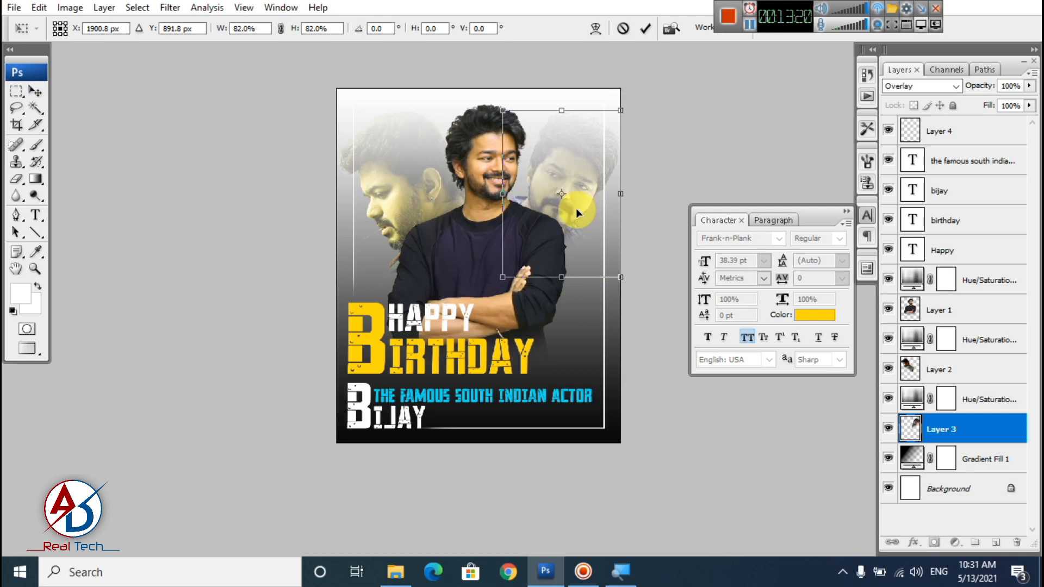
{"action": "mouse_move", "coordinate": [664, 250]}
{"action": "left_mouse_down"}
{"action": "mouse_move", "coordinate": [663, 229]}
{"action": "mouse_move", "coordinate": [659, 238]}
{"action": "left_mouse_up"}
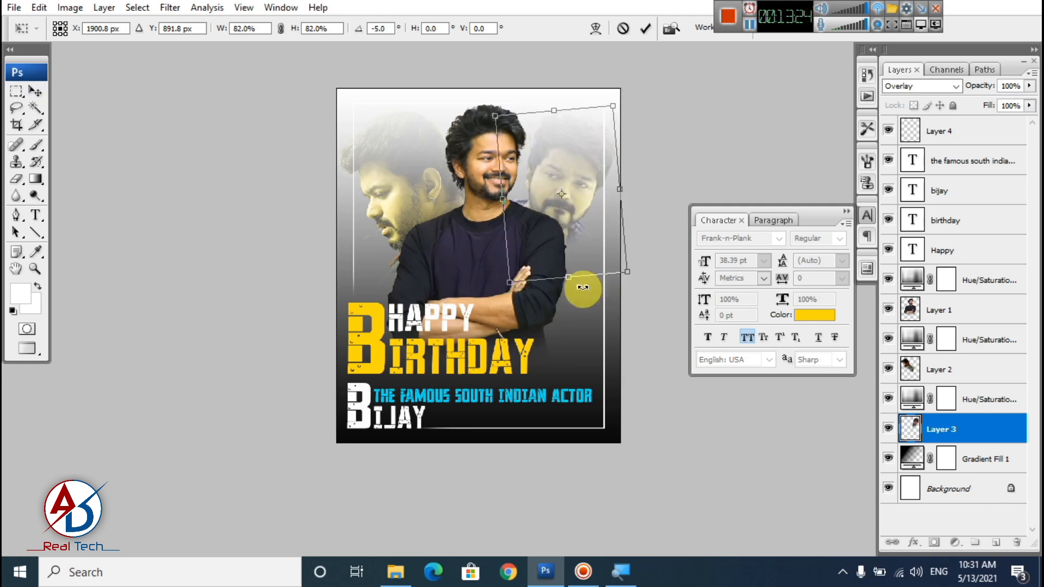
{"action": "left_click_drag", "start_coordinate": [634, 270], "coordinate": [637, 278]}
{"action": "left_click_drag", "start_coordinate": [605, 246], "coordinate": [601, 244]}
{"action": "left_click_drag", "start_coordinate": [596, 320], "coordinate": [584, 317]}
{"action": "key", "text": "Return"}
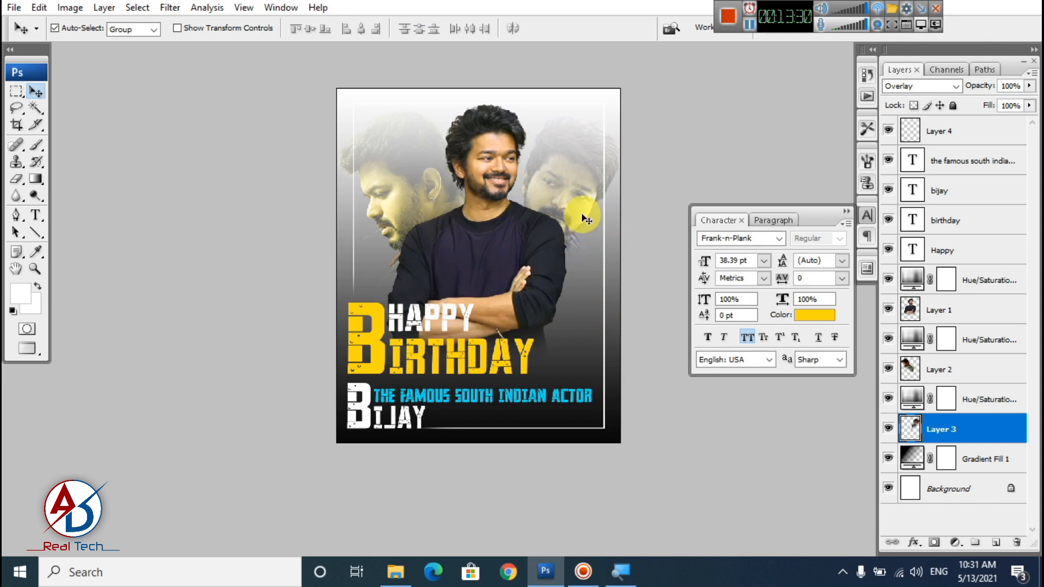
- Move the central portrait slightly down, and lower the right portrait a little behind its shoulder
{"action": "mouse_move", "coordinate": [526, 242]}
{"action": "left_mouse_down"}
{"action": "mouse_move", "coordinate": [517, 239]}
{"action": "mouse_move", "coordinate": [520, 254]}
{"action": "left_mouse_up"}
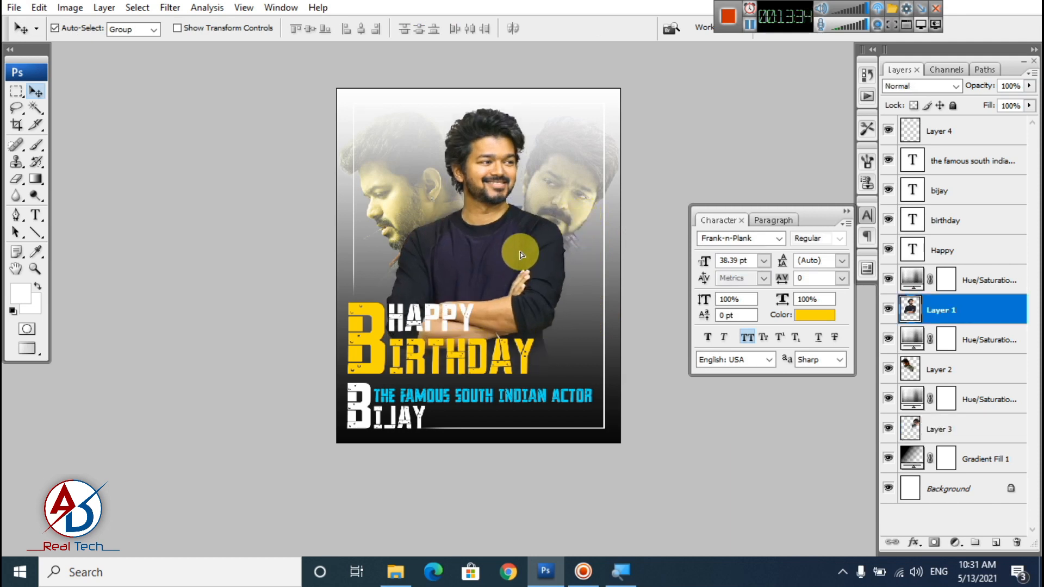
{"action": "left_click_drag", "start_coordinate": [578, 187], "coordinate": [599, 213]}
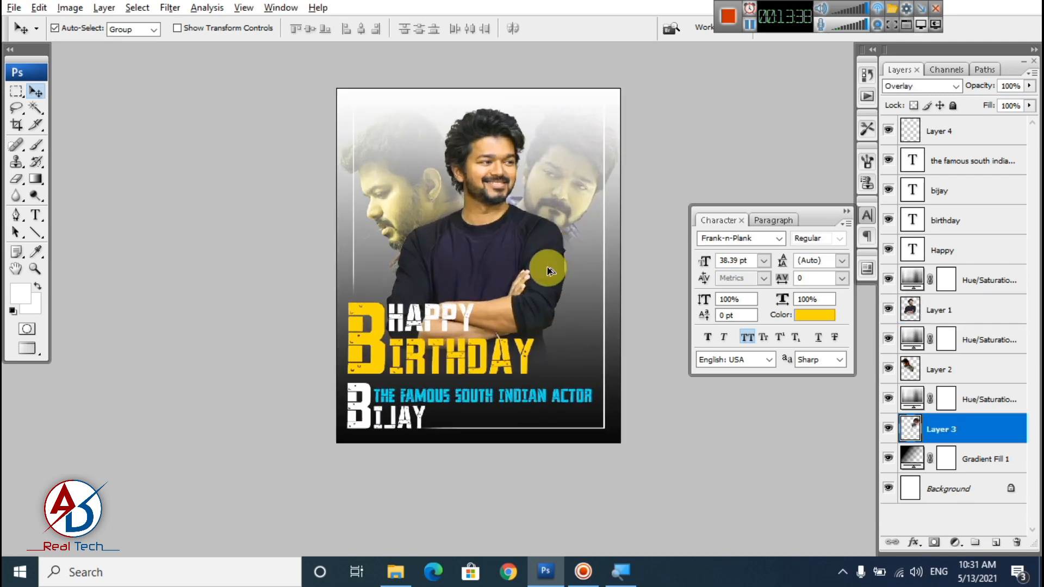
- Erase the leftover lower edges of the left and right portraits on Layers 2 and 3 with a 250-pixel eraser brush
{"action": "scroll", "coordinate": [543, 267], "scroll_direction": "up", "scroll_amount": 1}
{"action": "left_click", "coordinate": [357, 190]}
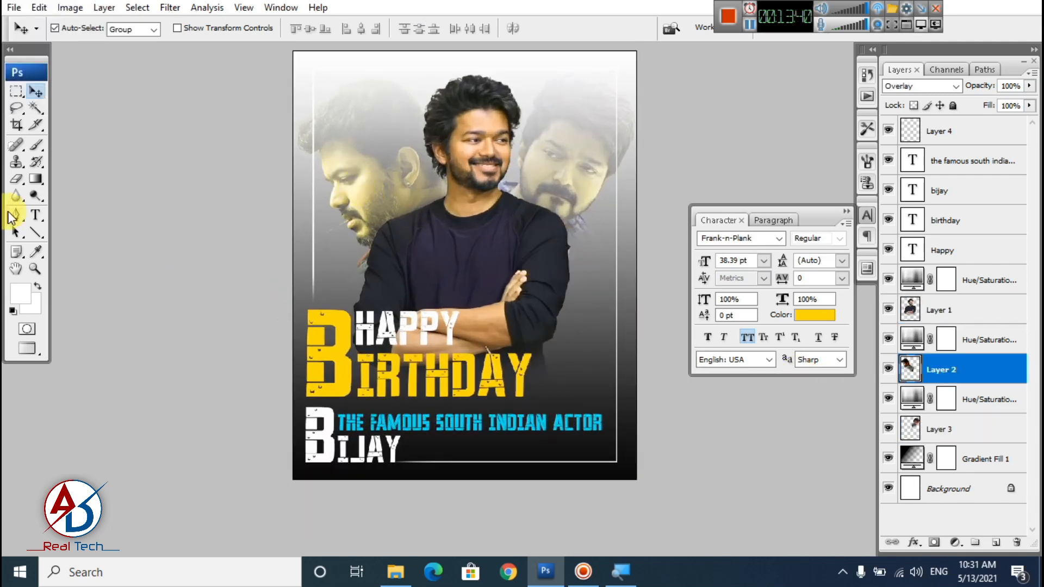
{"action": "left_click", "coordinate": [16, 178]}
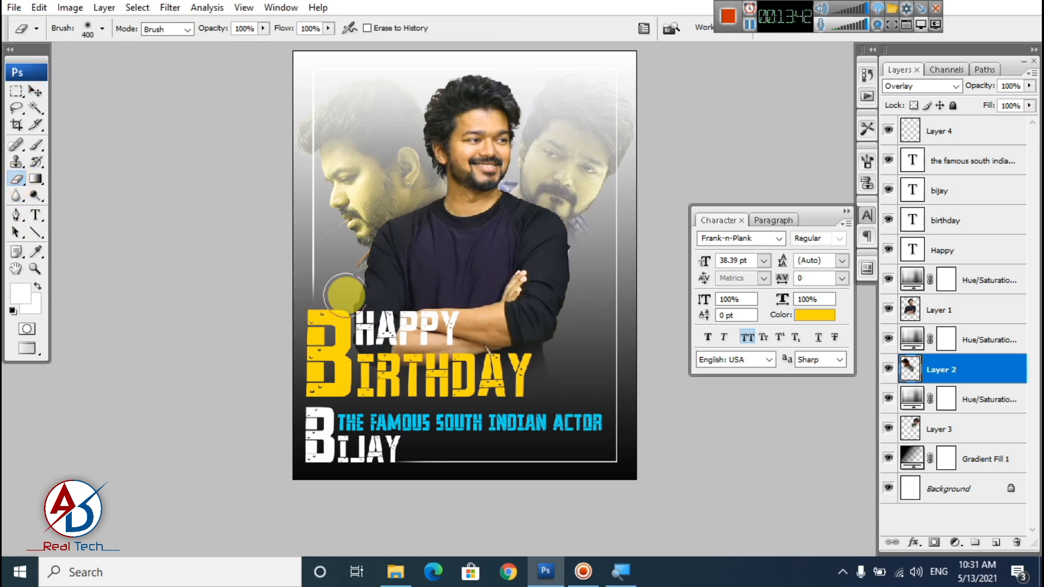
{"action": "key", "text": "bracketleft"}
{"action": "key", "text": "bracketleft"}
{"action": "key", "text": "bracketleft"}
{"action": "key", "text": "bracketleft"}
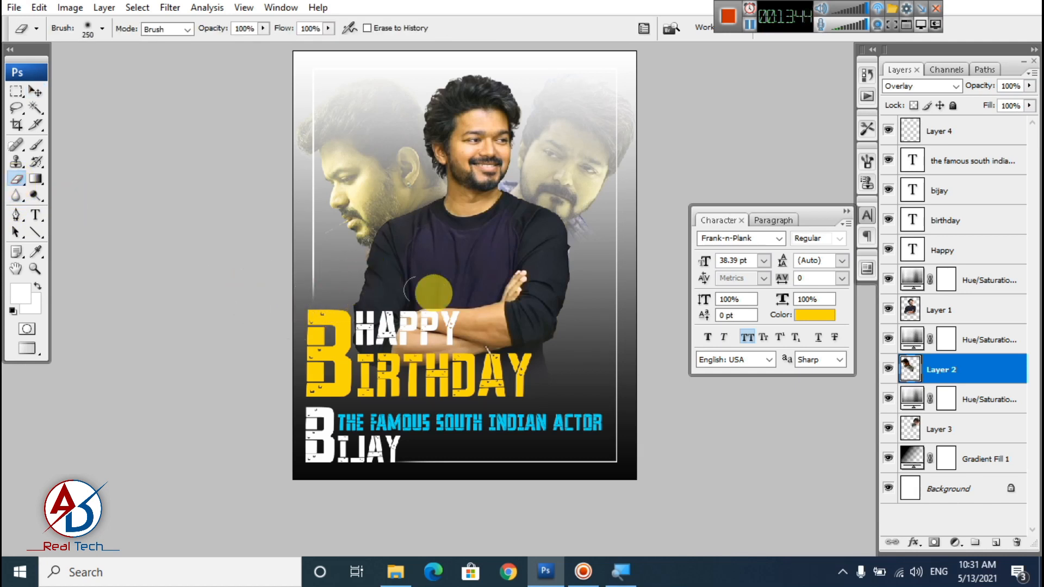
{"action": "left_click_drag", "start_coordinate": [568, 290], "coordinate": [548, 305]}
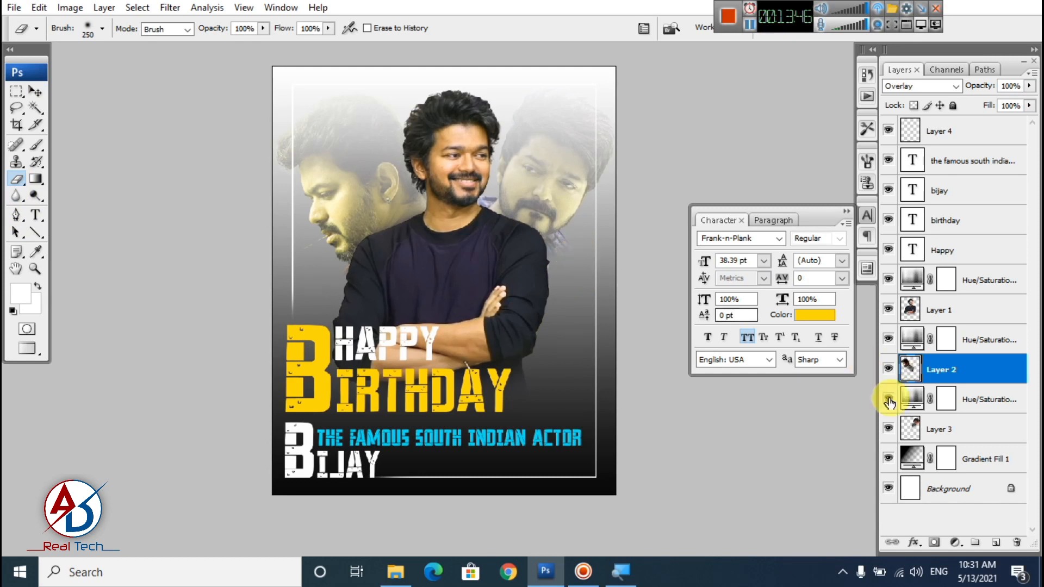
{"action": "left_click", "coordinate": [973, 429]}
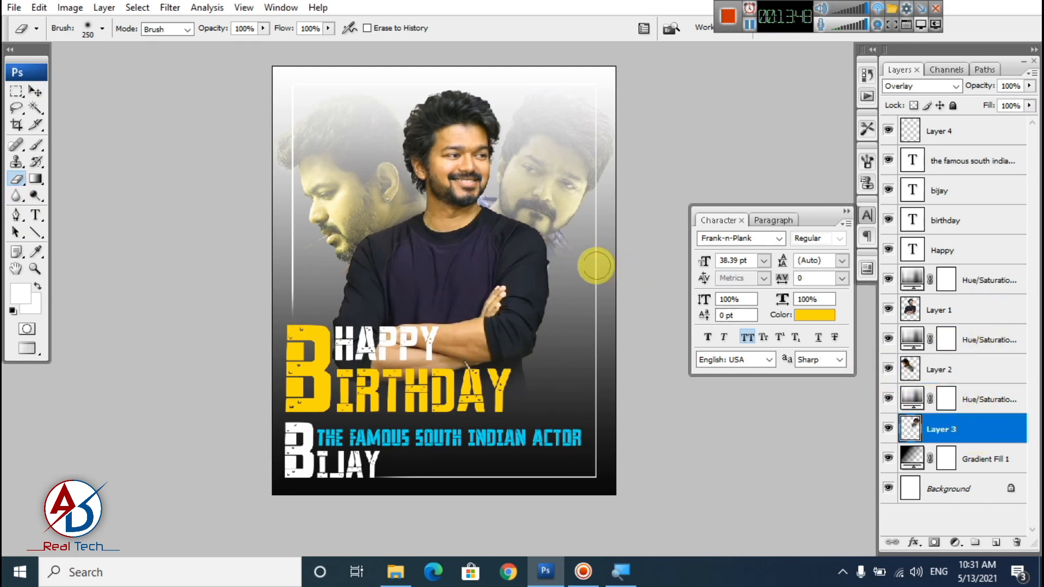
{"action": "mouse_move", "coordinate": [584, 248]}
{"action": "left_mouse_down"}
{"action": "mouse_move", "coordinate": [552, 256]}
{"action": "mouse_move", "coordinate": [554, 275]}
{"action": "left_mouse_up"}
{"action": "scroll", "coordinate": [507, 333], "scroll_direction": "down", "scroll_amount": 4}
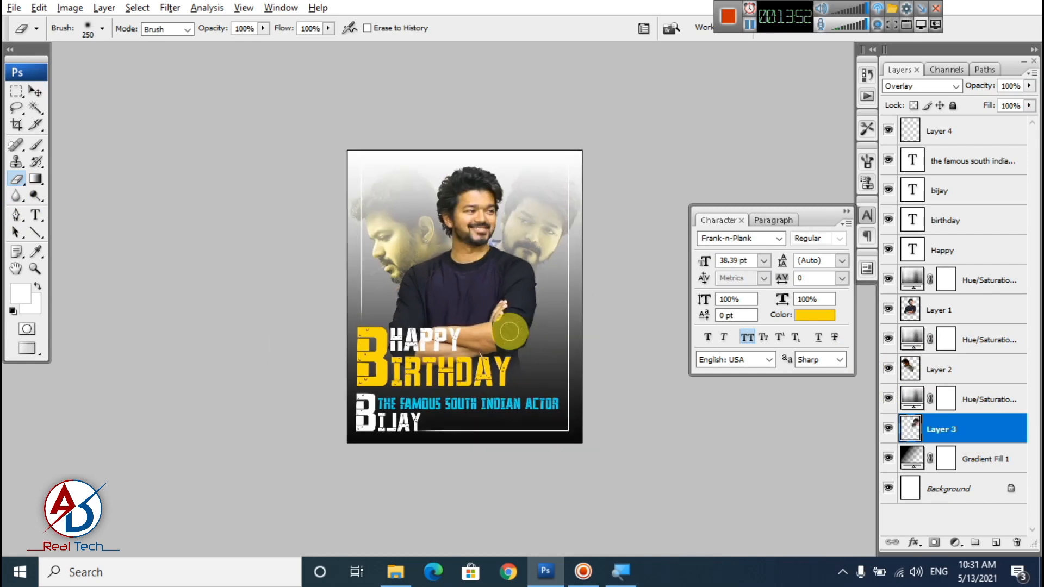
{"action": "scroll", "coordinate": [507, 333], "scroll_direction": "up", "scroll_amount": 3}
{"action": "key", "text": "alt+space"}
{"action": "left_click", "coordinate": [530, 337]}
{"action": "left_click", "coordinate": [35, 92]}
{"action": "scroll", "coordinate": [303, 228], "scroll_direction": "down", "scroll_amount": 2}
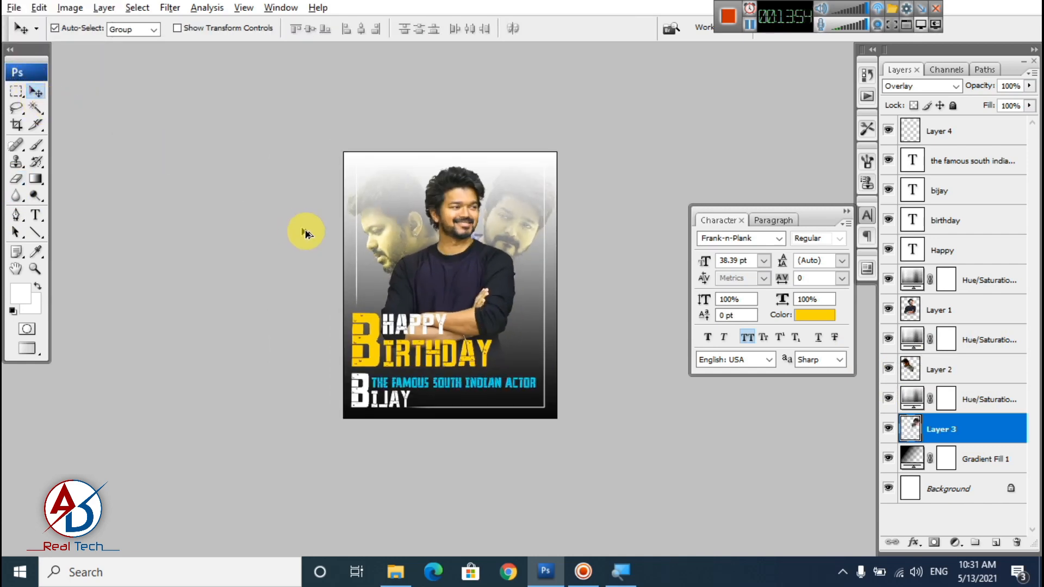
{"action": "scroll", "coordinate": [485, 333], "scroll_direction": "up", "scroll_amount": 2}
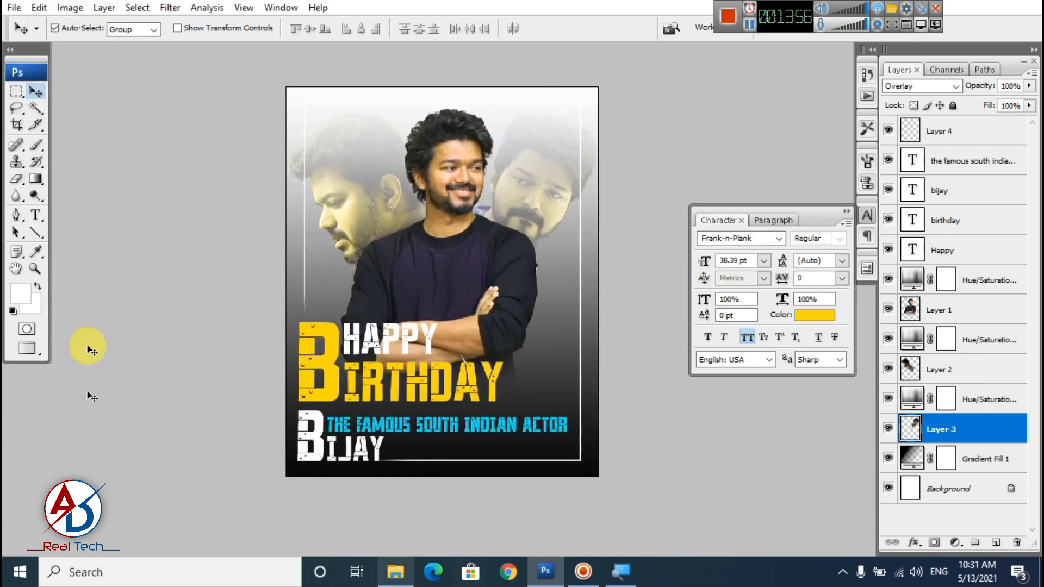